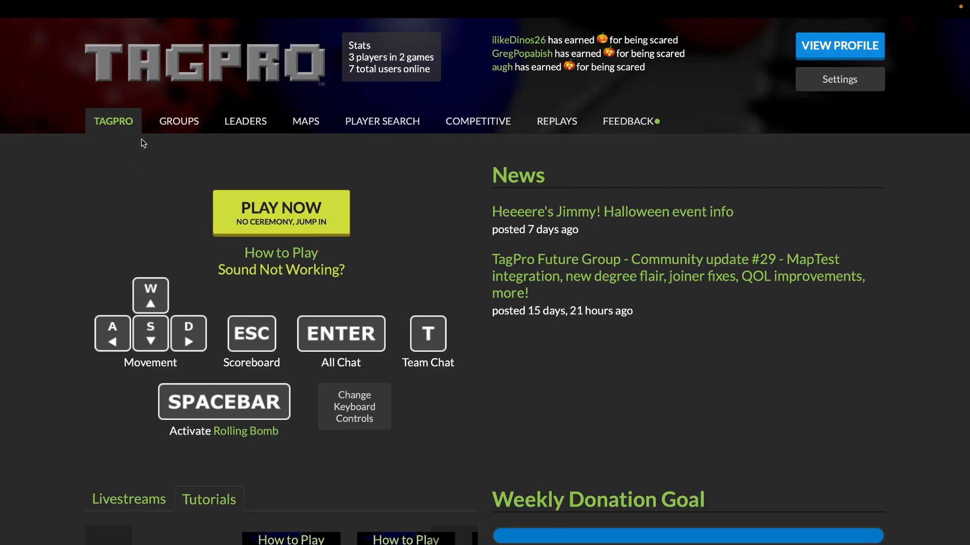
Open the community map editor from the Create Maps section of TagPro's Maps page
{"action": "left_click", "coordinate": [312, 125]}
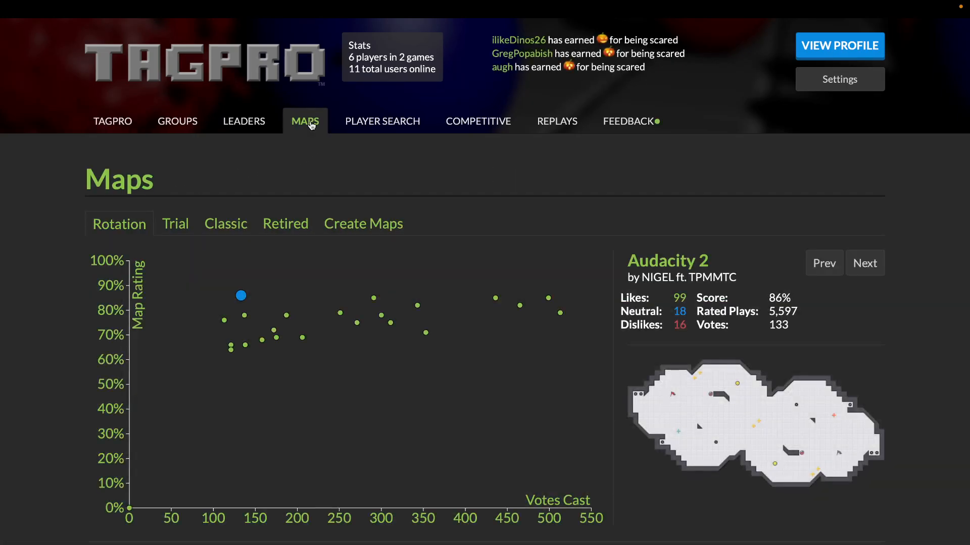
{"action": "left_click", "coordinate": [363, 231]}
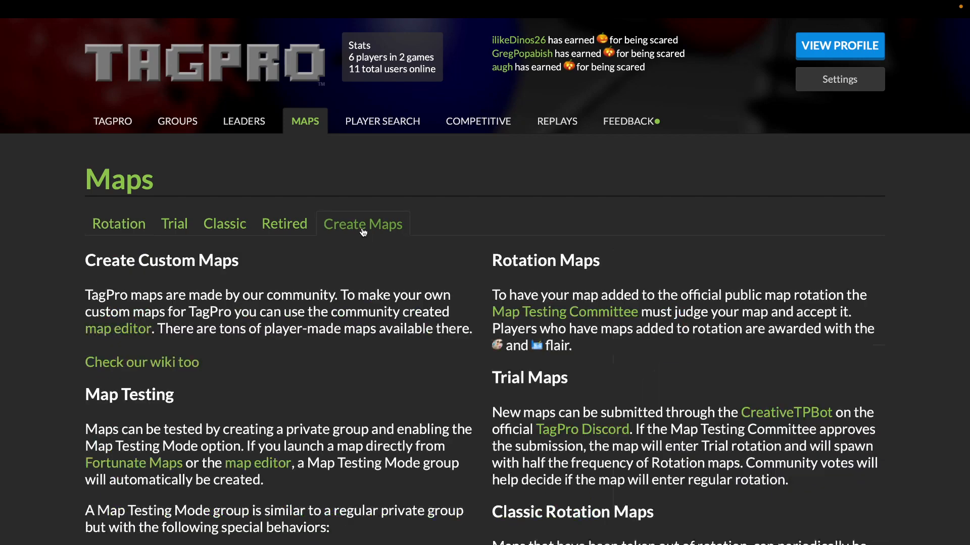
{"action": "left_click", "coordinate": [101, 332]}
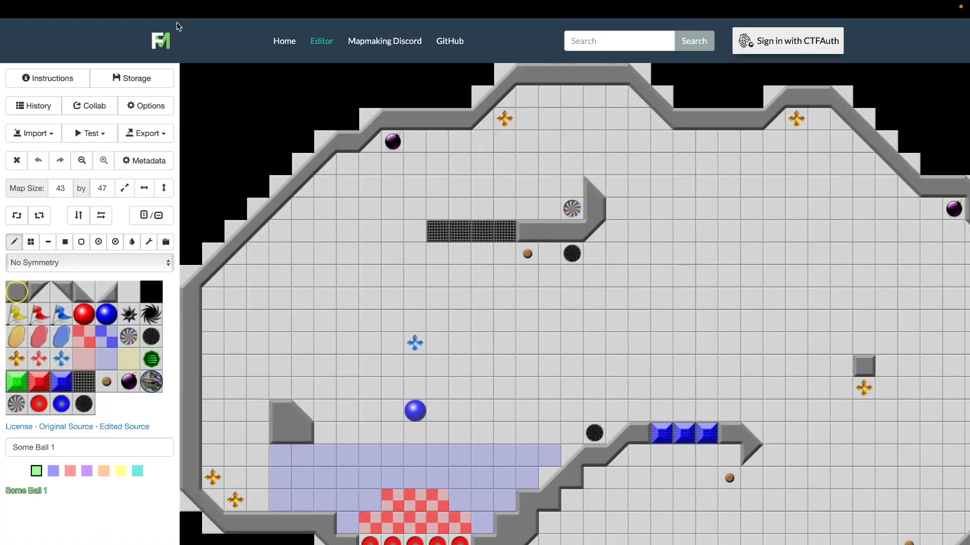
Return to the TagPro home page and go to the Fortunate Maps site
{"action": "mouse_move", "coordinate": [174, 2]}
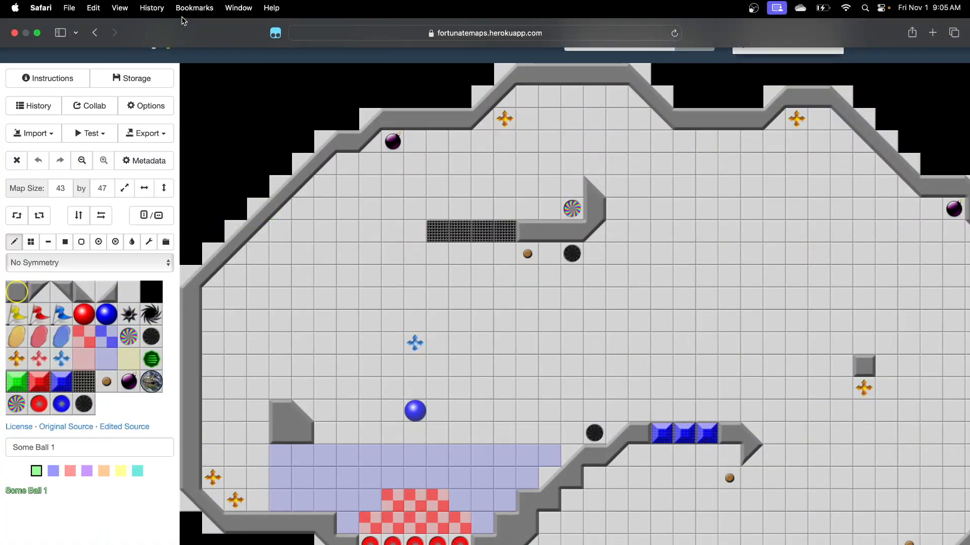
{"action": "left_click", "coordinate": [97, 33]}
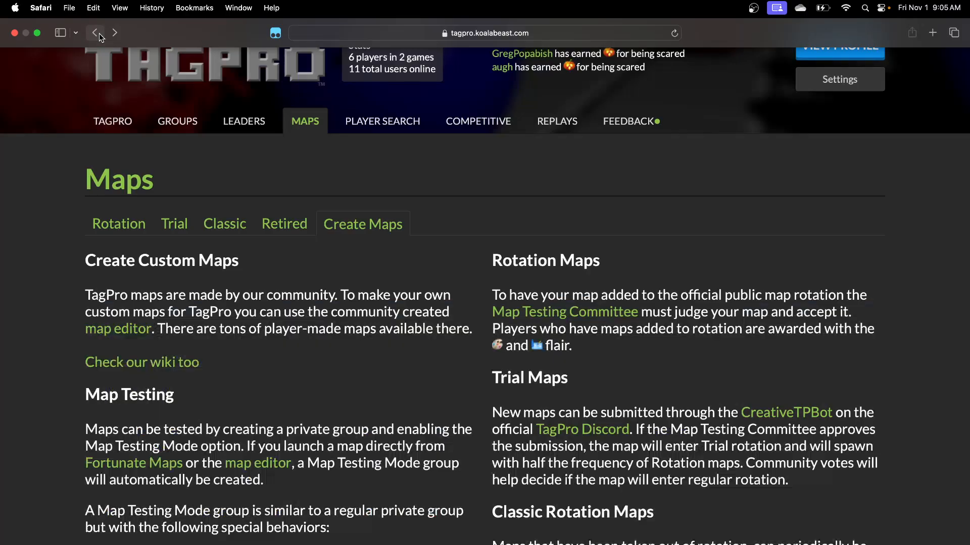
{"action": "left_click", "coordinate": [131, 74]}
{"action": "mouse_move", "coordinate": [328, 1]}
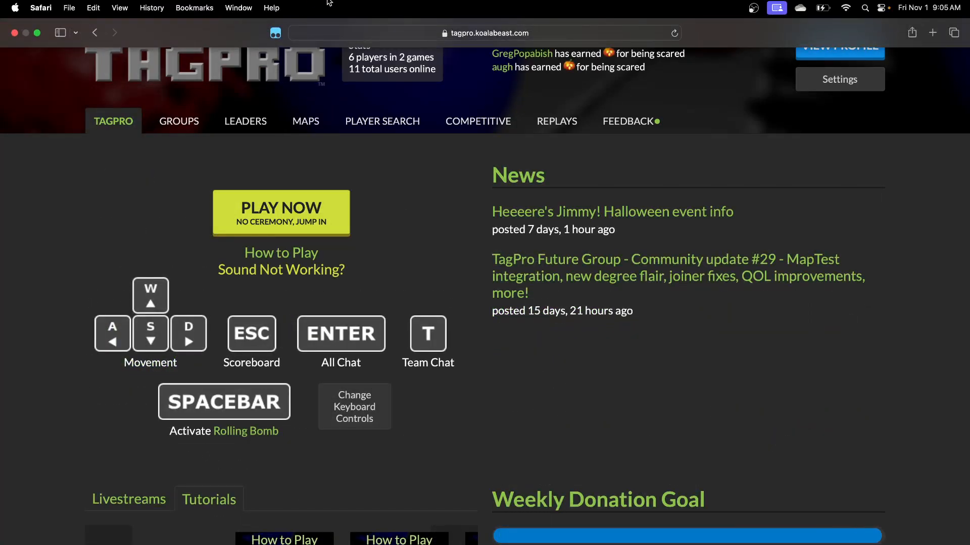
{"action": "left_click", "coordinate": [485, 33]}
{"action": "left_click", "coordinate": [508, 106]}
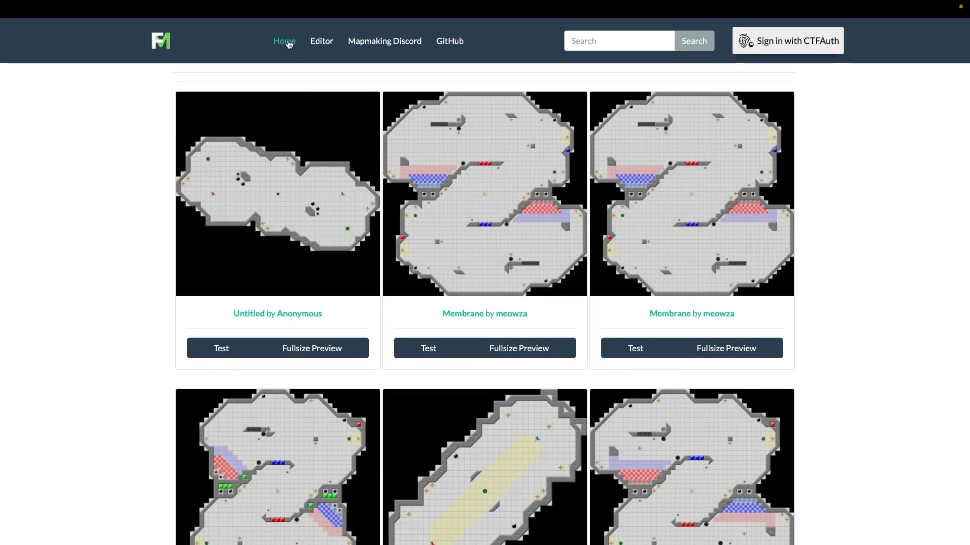
Remix the Untitled map by Anonymous in the editor and clear its entire layout
{"action": "left_click", "coordinate": [290, 225]}
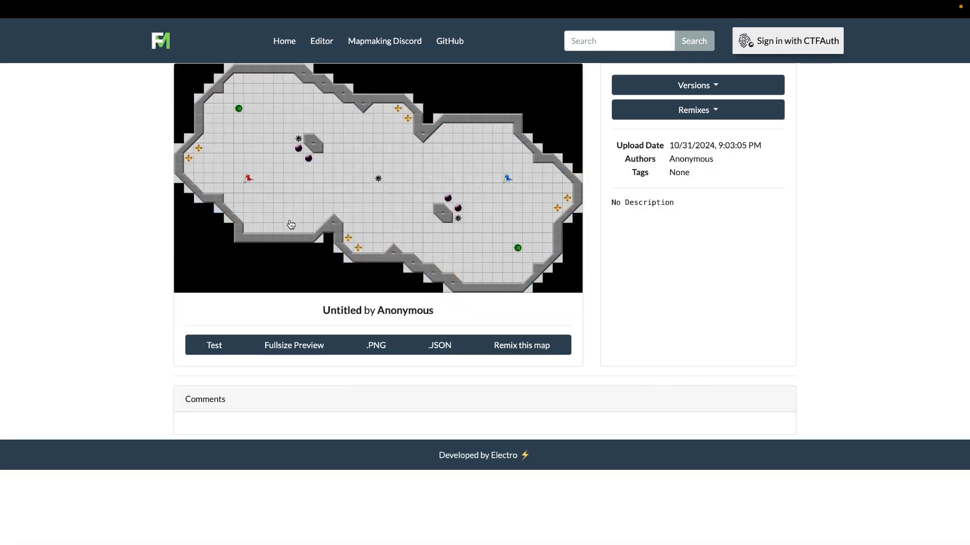
{"action": "left_click", "coordinate": [514, 349]}
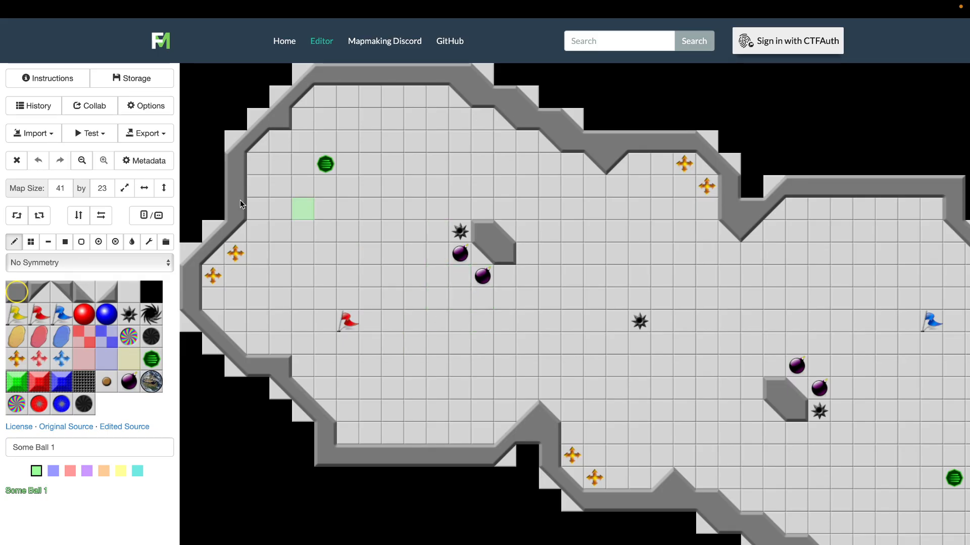
{"action": "left_click", "coordinate": [15, 160]}
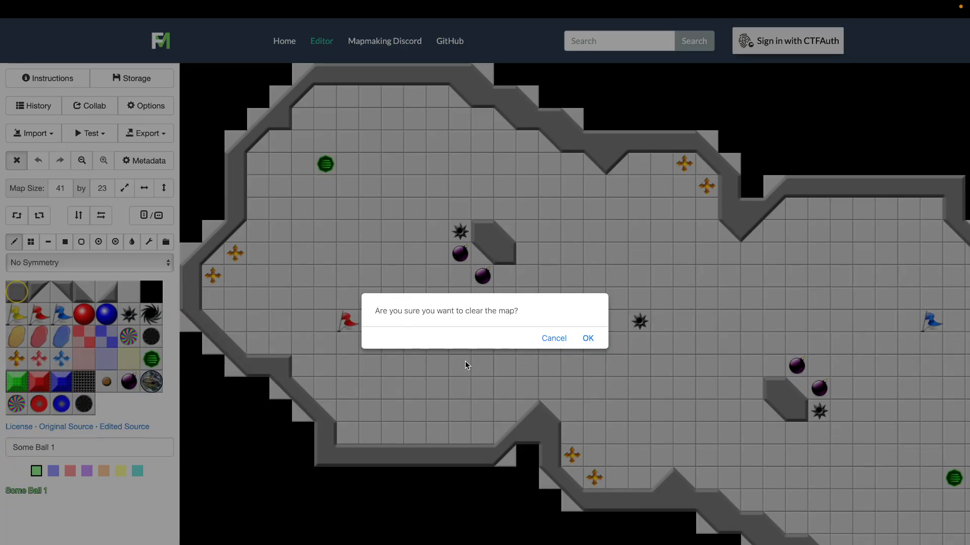
{"action": "left_click", "coordinate": [588, 343]}
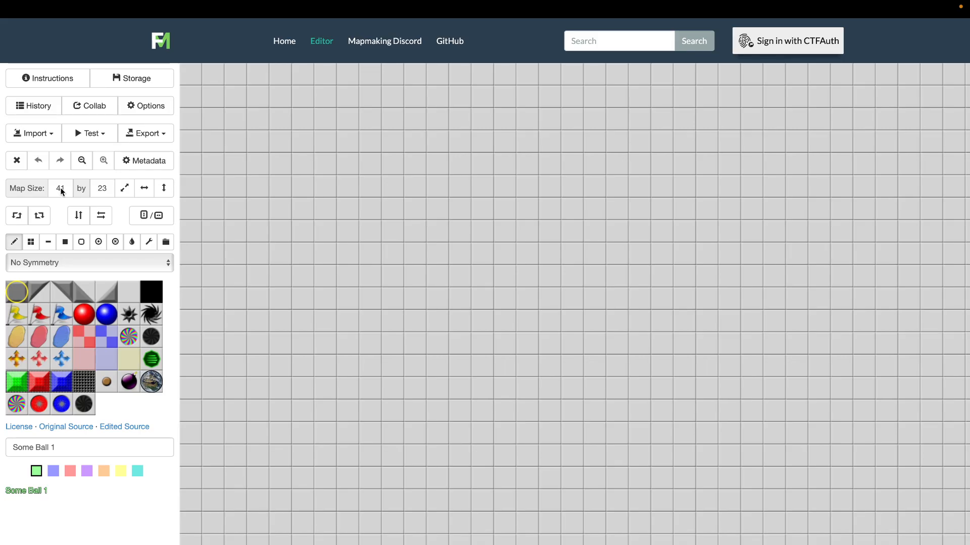
Resize the map to a height of 33, keeping the width at 41
{"action": "left_click", "coordinate": [127, 189]}
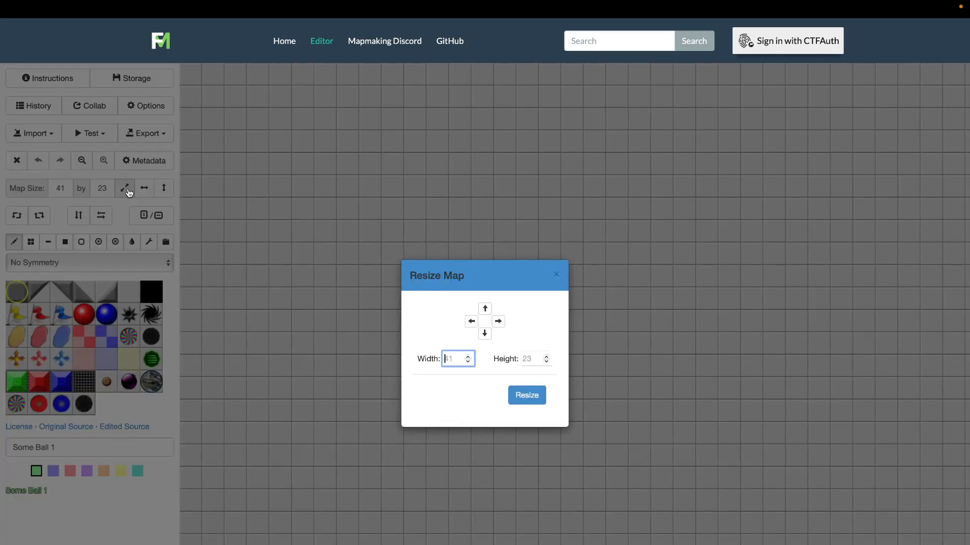
{"action": "left_click", "coordinate": [536, 363]}
{"action": "type", "text": "33"}
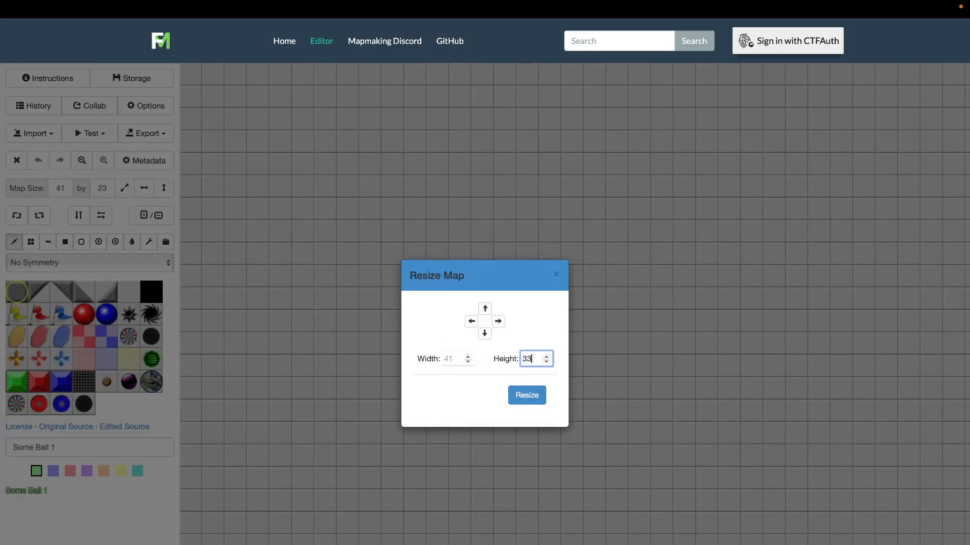
{"action": "left_click", "coordinate": [529, 400]}
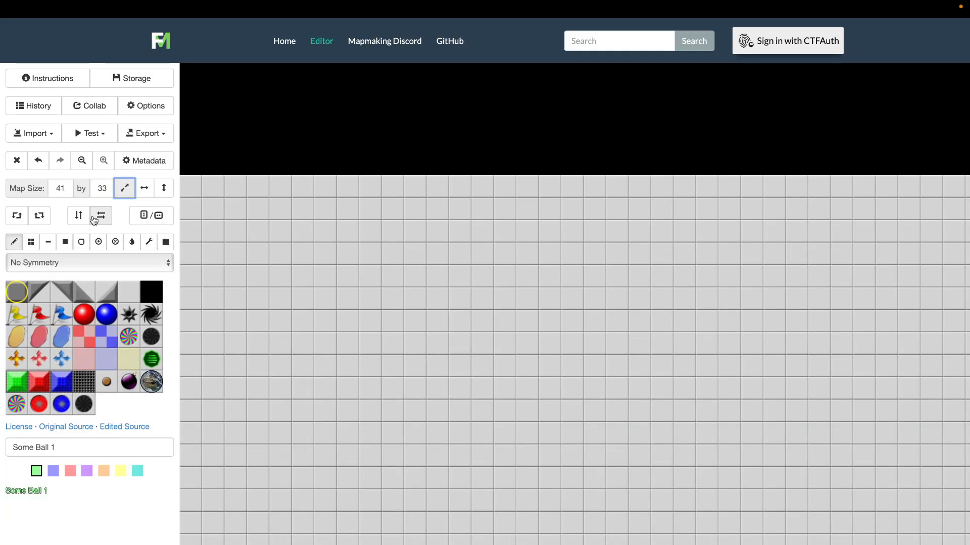
Flood-fill the map's floor area with the black background tile
{"action": "left_click", "coordinate": [133, 244]}
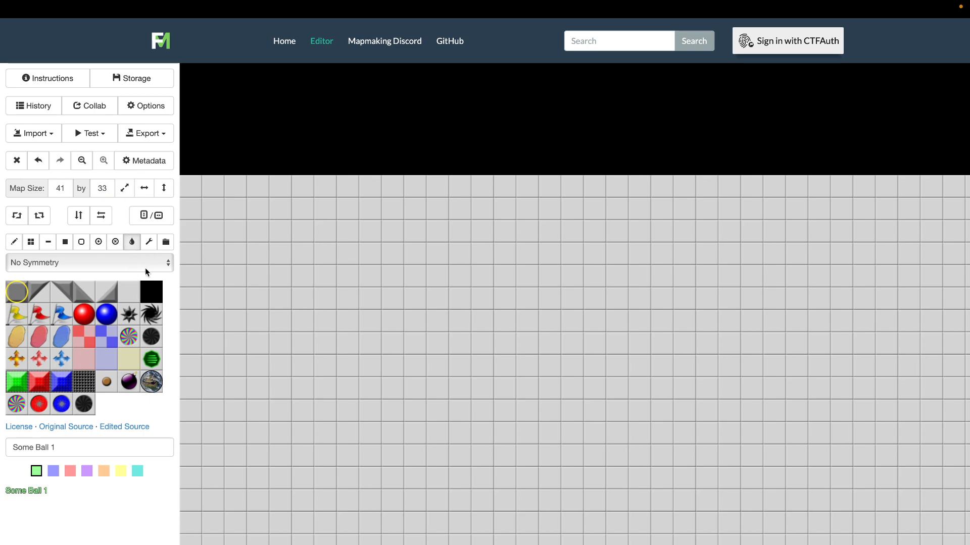
{"action": "left_click", "coordinate": [157, 298]}
{"action": "left_click", "coordinate": [376, 294]}
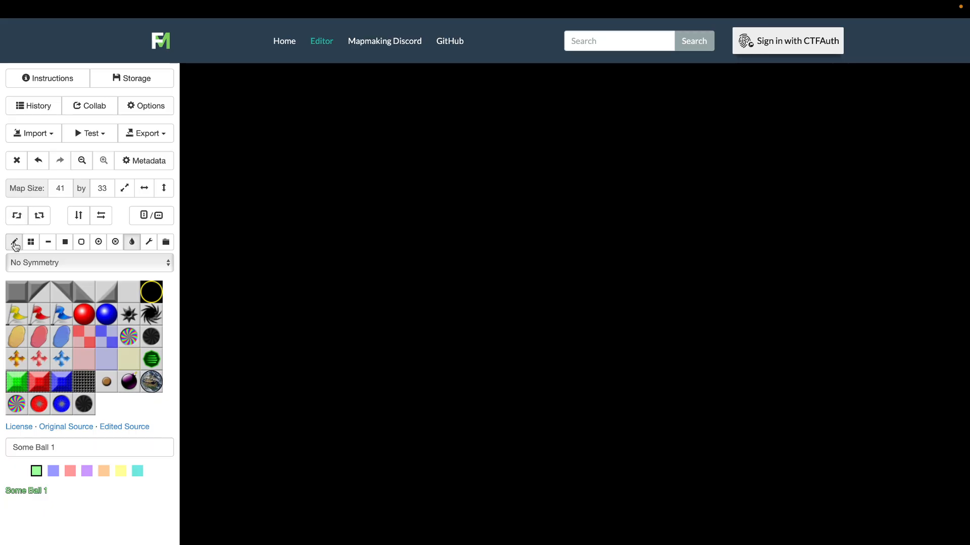
Enable Rotational Symmetry and mark the map's centre with a single green gate tile using the pencil
{"action": "left_click", "coordinate": [16, 245]}
{"action": "left_click", "coordinate": [16, 385]}
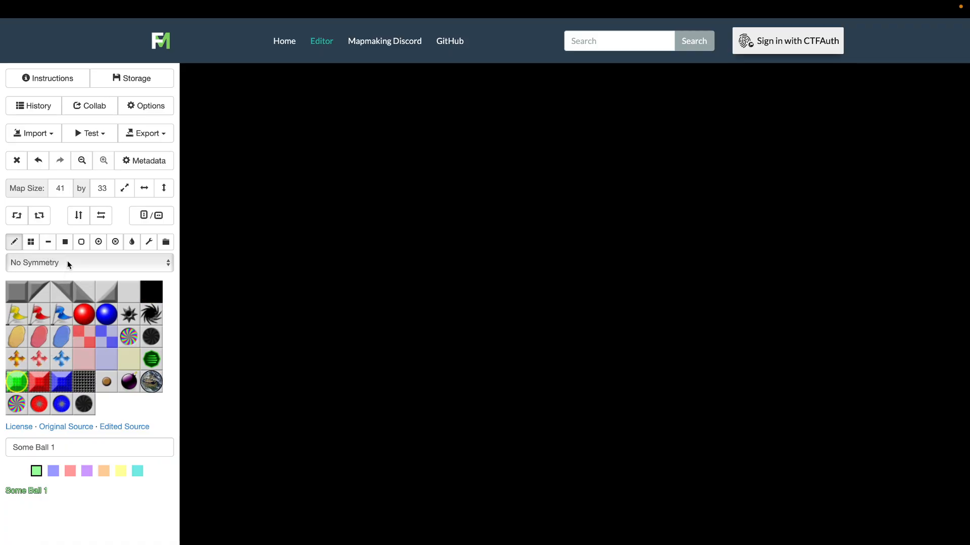
{"action": "left_click", "coordinate": [69, 264]}
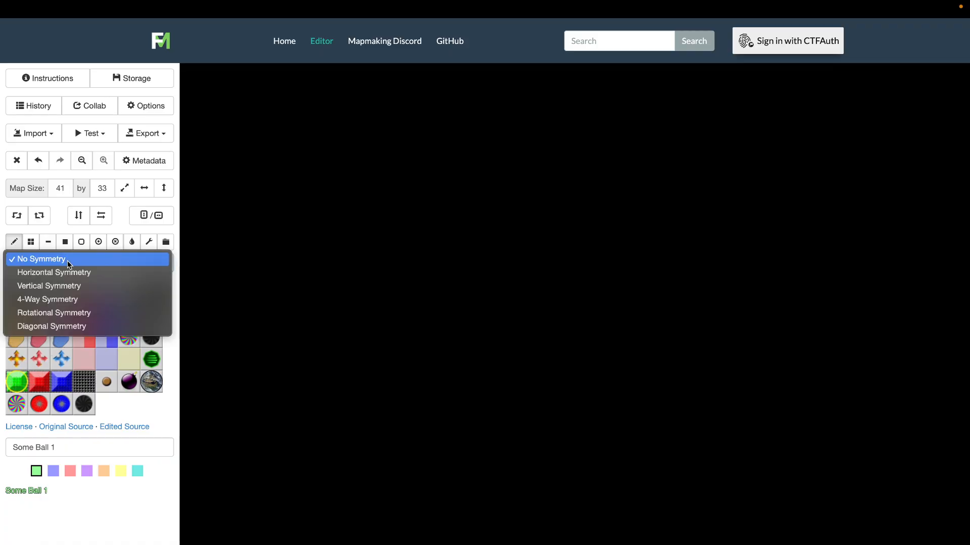
{"action": "left_click", "coordinate": [56, 313]}
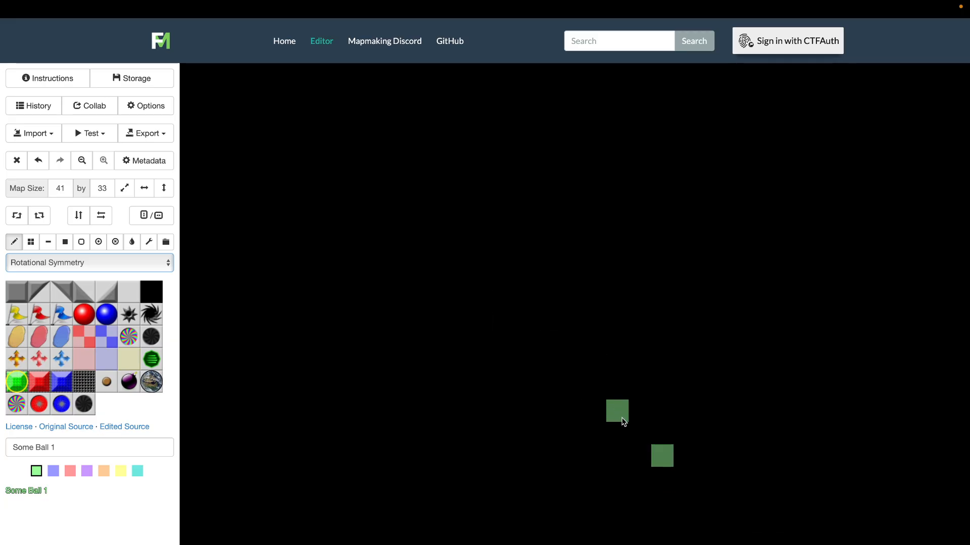
{"action": "left_click", "coordinate": [639, 433]}
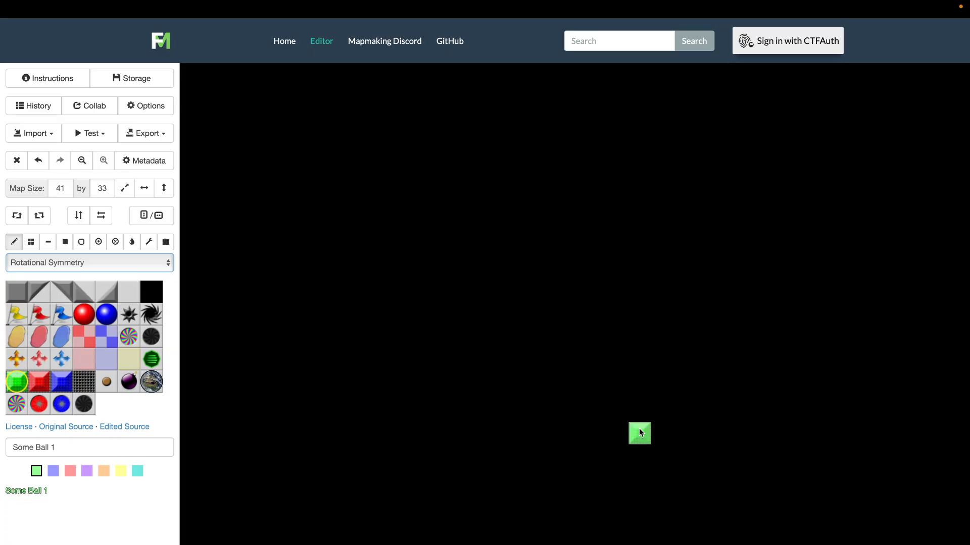
Draw a stepped wall along the map's lower-left edge freehand with the square wall tile
{"action": "scroll", "coordinate": [658, 479], "scroll_direction": "down", "scroll_amount": 2}
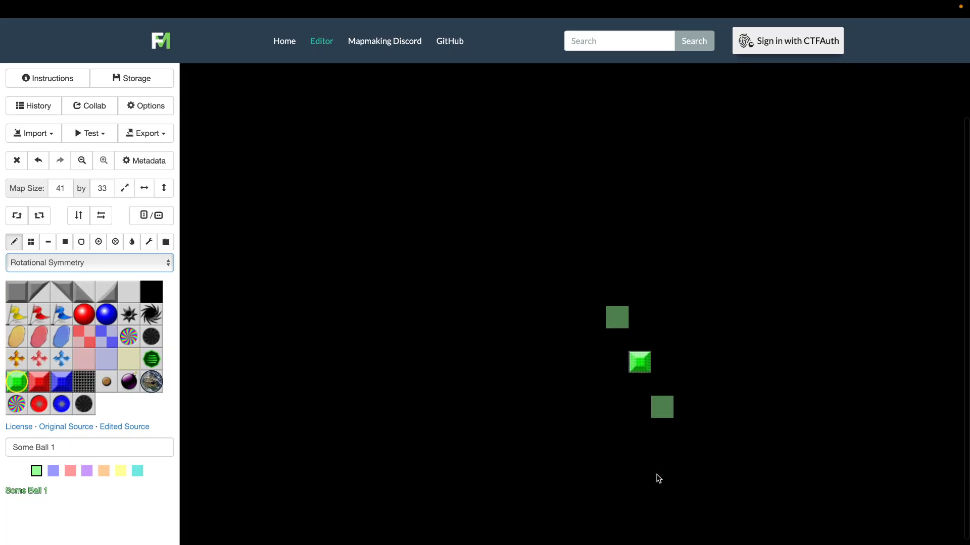
{"action": "scroll", "coordinate": [658, 478], "scroll_direction": "right", "scroll_amount": 1}
{"action": "scroll", "coordinate": [658, 479], "scroll_direction": "up", "scroll_amount": 1}
{"action": "scroll", "coordinate": [658, 479], "scroll_direction": "left", "scroll_amount": 1}
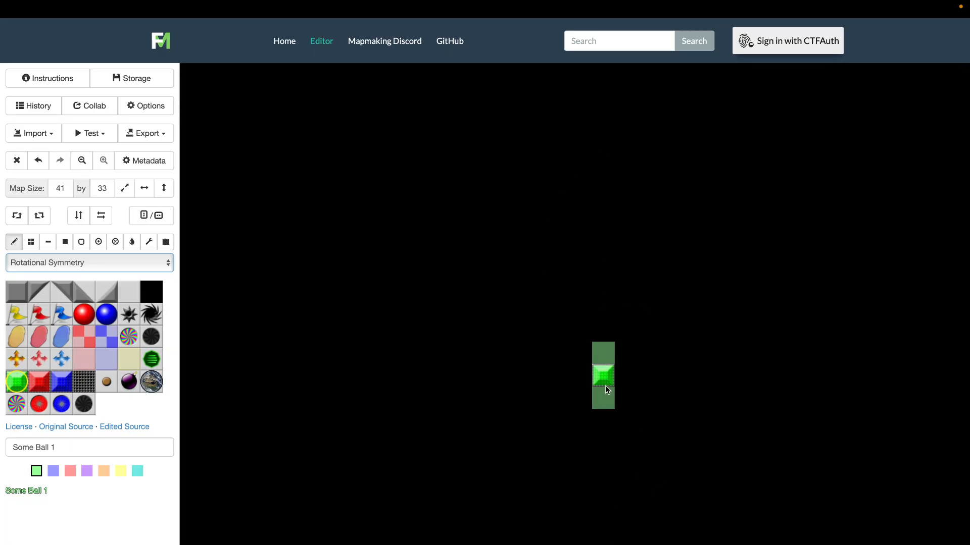
{"action": "scroll", "coordinate": [605, 378], "scroll_direction": "down", "scroll_amount": 1}
{"action": "scroll", "coordinate": [605, 379], "scroll_direction": "right", "scroll_amount": 1}
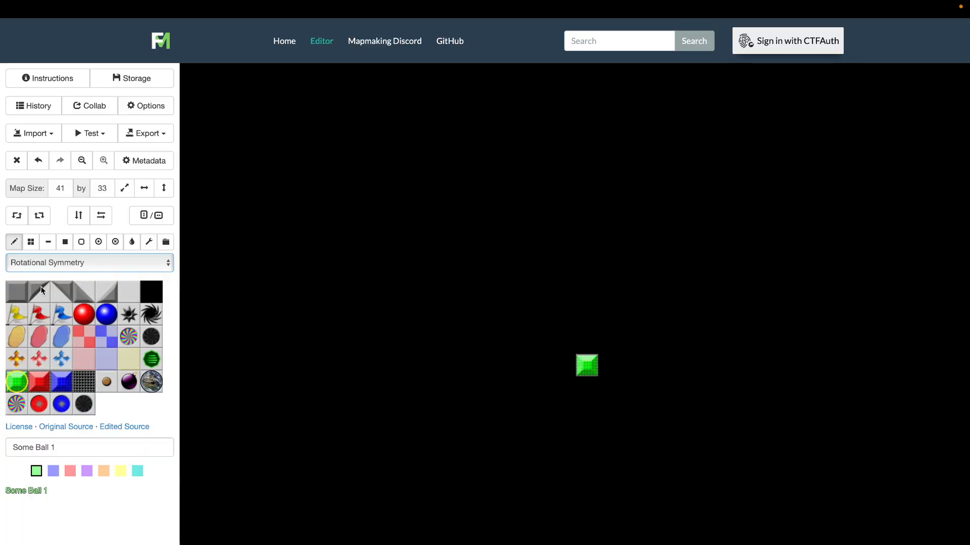
{"action": "left_click", "coordinate": [12, 296]}
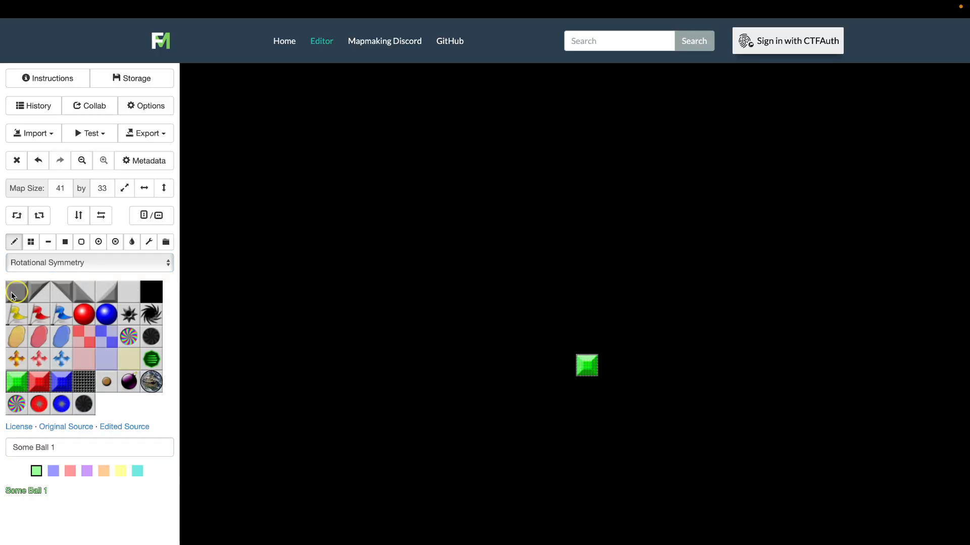
{"action": "scroll", "coordinate": [372, 403], "scroll_direction": "down", "scroll_amount": 2}
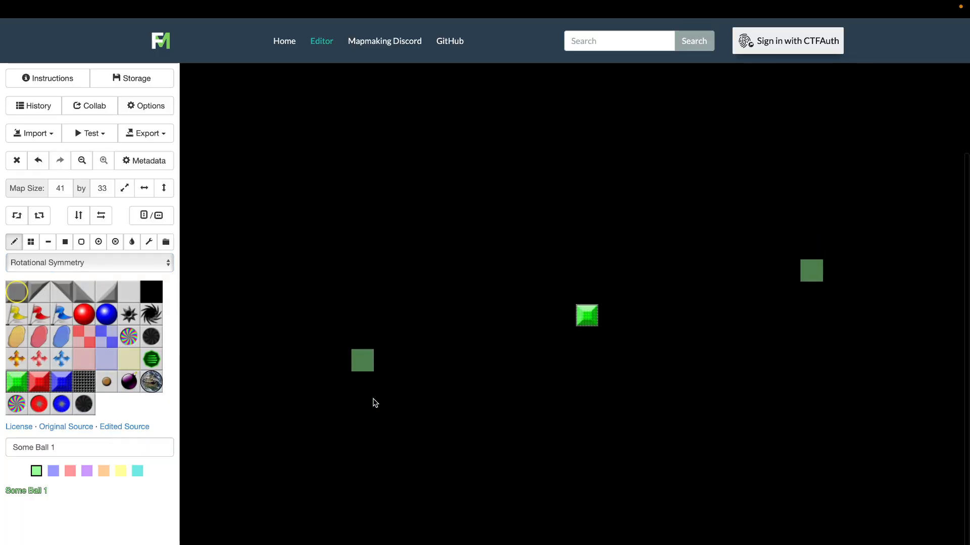
{"action": "scroll", "coordinate": [375, 403], "scroll_direction": "left", "scroll_amount": 2}
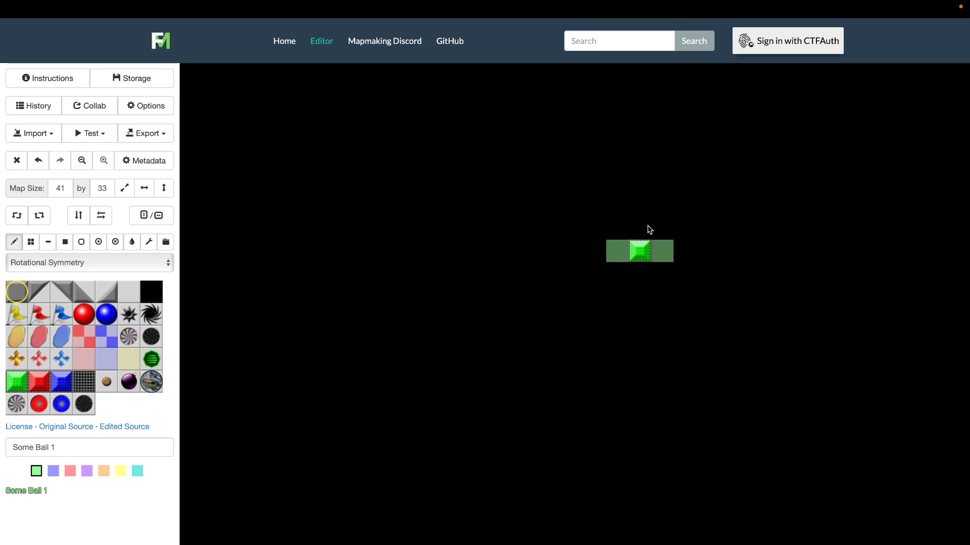
{"action": "scroll", "coordinate": [634, 156], "scroll_direction": "up", "scroll_amount": 3}
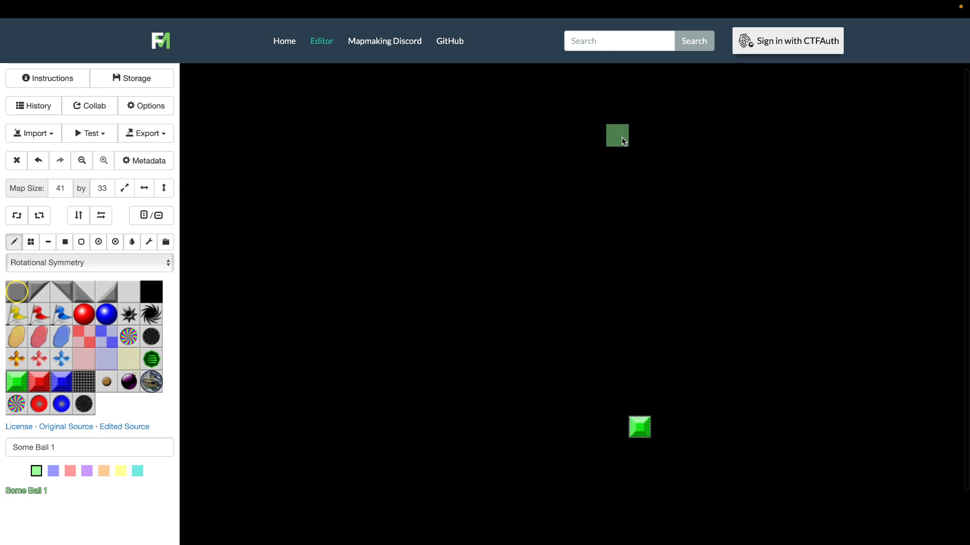
{"action": "scroll", "coordinate": [752, 210], "scroll_direction": "right", "scroll_amount": 3}
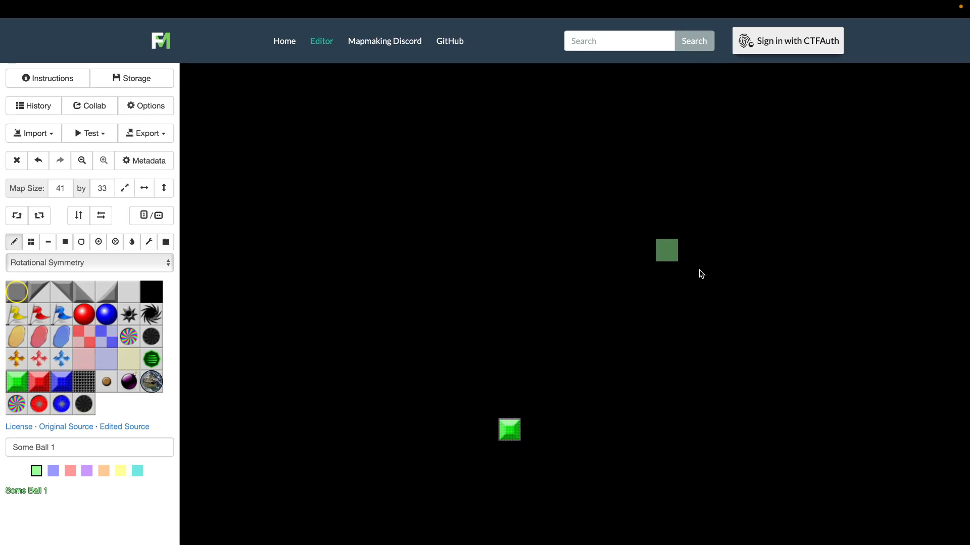
{"action": "scroll", "coordinate": [738, 269], "scroll_direction": "down", "scroll_amount": 3}
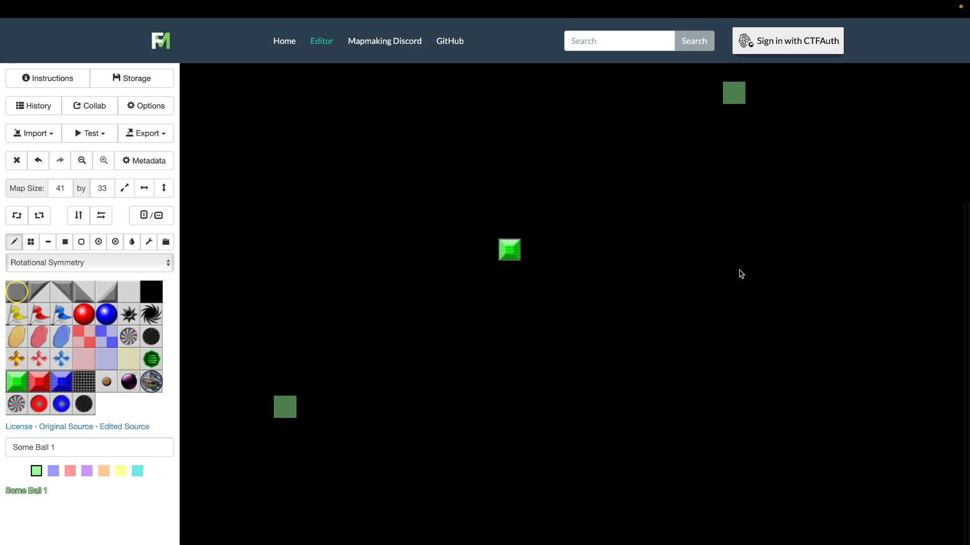
{"action": "scroll", "coordinate": [639, 295], "scroll_direction": "left", "scroll_amount": 3}
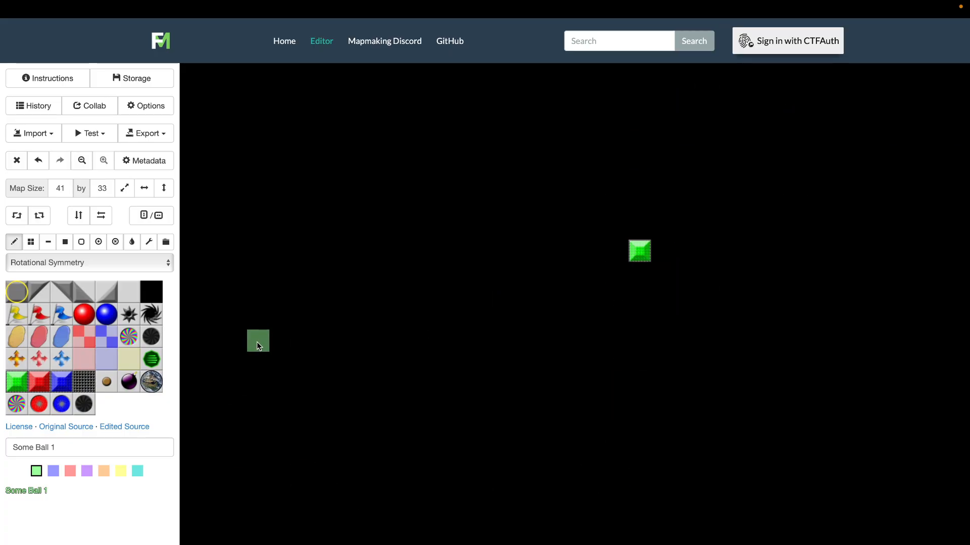
{"action": "mouse_move", "coordinate": [268, 332]}
{"action": "left_mouse_down"}
{"action": "mouse_move", "coordinate": [229, 377]}
{"action": "mouse_move", "coordinate": [227, 505]}
{"action": "mouse_move", "coordinate": [315, 542]}
{"action": "left_mouse_up"}
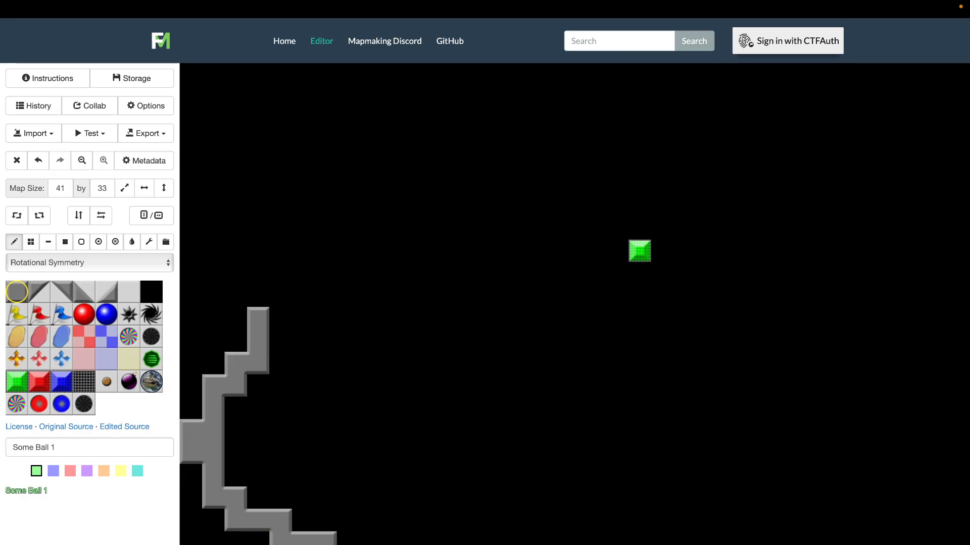
{"action": "left_click_drag", "start_coordinate": [526, 541], "coordinate": [566, 524]}
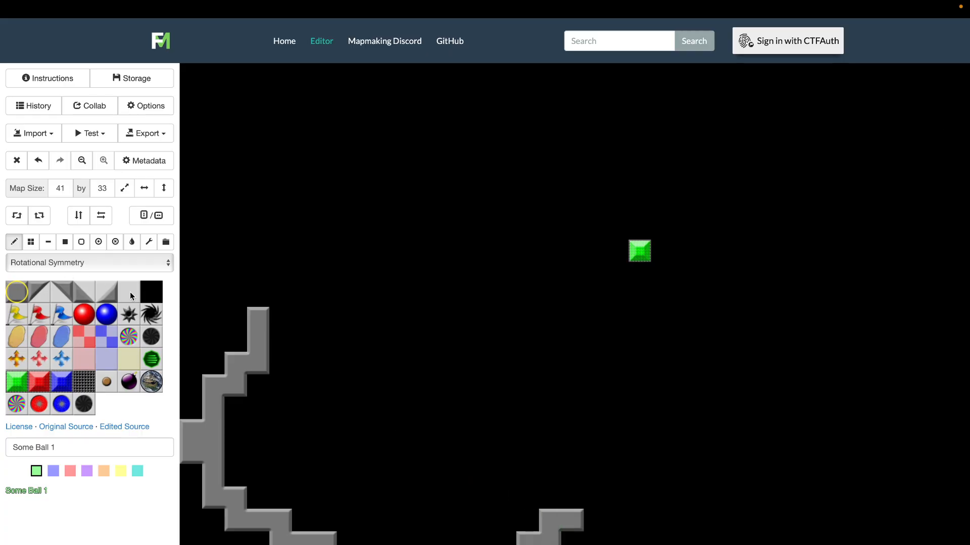
{"action": "left_click", "coordinate": [155, 300]}
{"action": "left_click", "coordinate": [65, 242]}
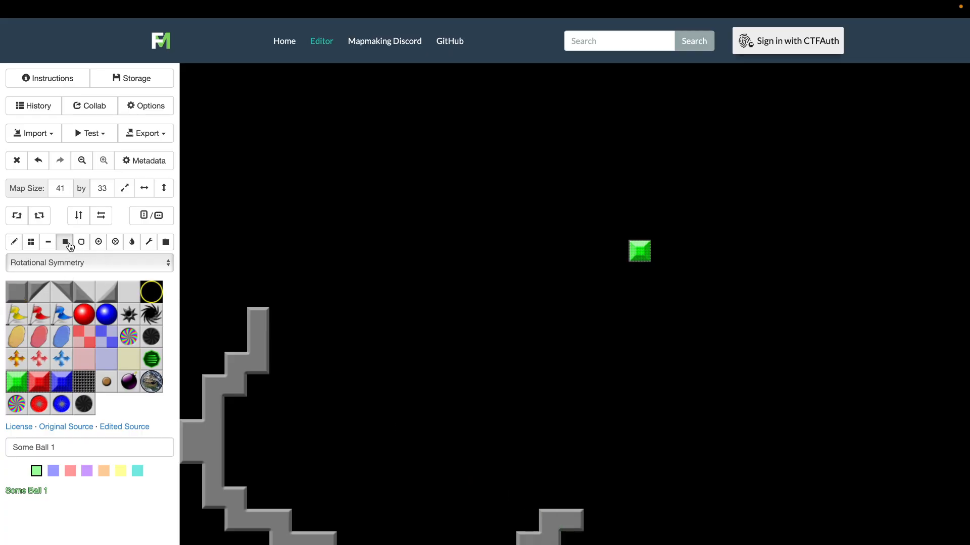
{"action": "left_click_drag", "start_coordinate": [506, 498], "coordinate": [573, 544]}
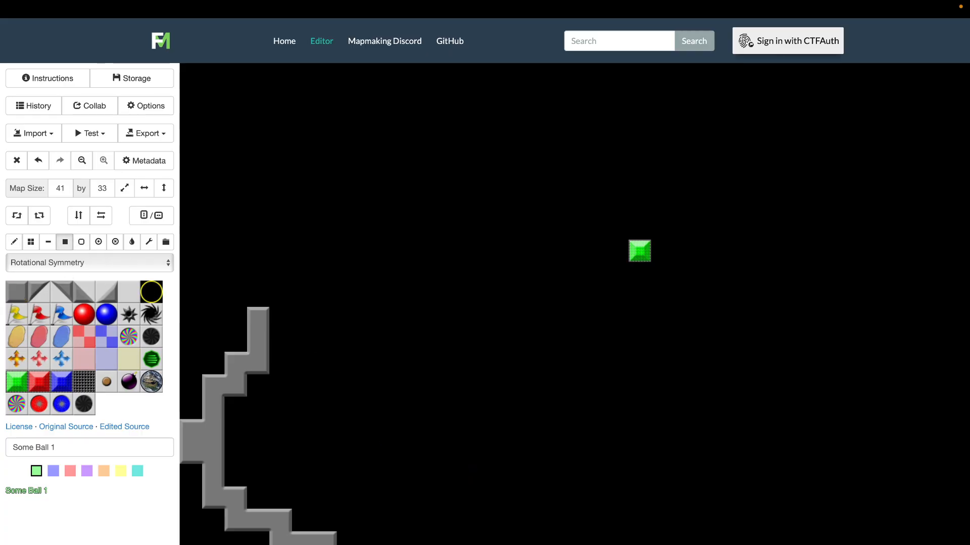
{"action": "left_click", "coordinate": [17, 292]}
{"action": "left_click", "coordinate": [14, 242]}
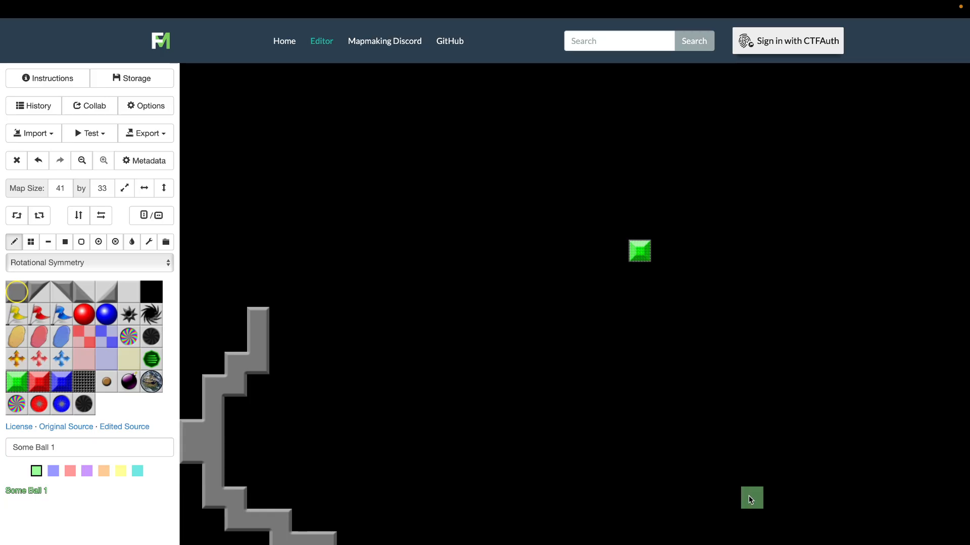
Draw a stepped wall freehand along the map's lower-right edge, joining the bottom wall to the right-hand wall
{"action": "scroll", "coordinate": [757, 495], "scroll_direction": "right", "scroll_amount": 5}
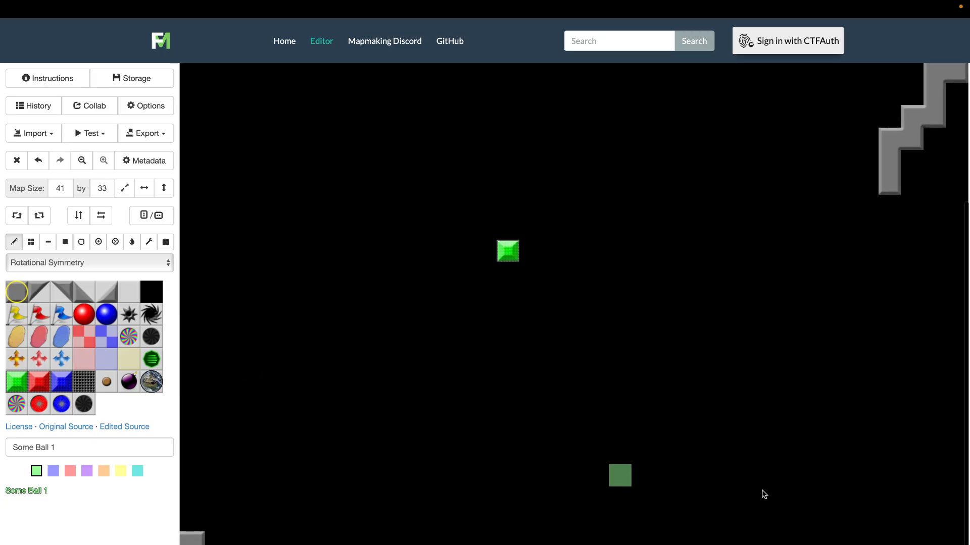
{"action": "mouse_move", "coordinate": [666, 535]}
{"action": "left_mouse_down"}
{"action": "mouse_move", "coordinate": [683, 351]}
{"action": "mouse_move", "coordinate": [702, 302]}
{"action": "mouse_move", "coordinate": [768, 259]}
{"action": "mouse_move", "coordinate": [850, 258]}
{"action": "mouse_move", "coordinate": [893, 209]}
{"action": "left_mouse_up"}
{"action": "scroll", "coordinate": [407, 329], "scroll_direction": "left", "scroll_amount": 3}
{"action": "scroll", "coordinate": [407, 328], "scroll_direction": "up", "scroll_amount": 3}
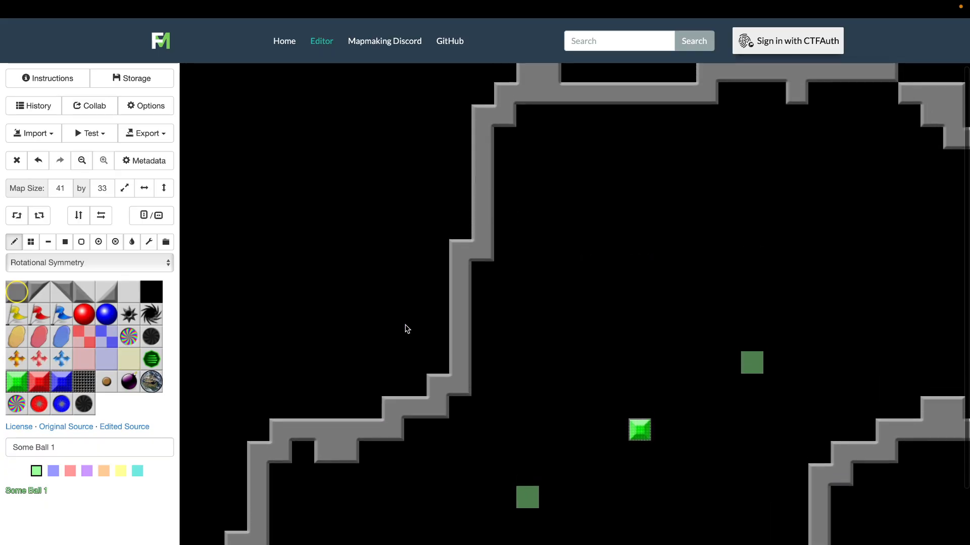
{"action": "scroll", "coordinate": [407, 328], "scroll_direction": "down", "scroll_amount": 3}
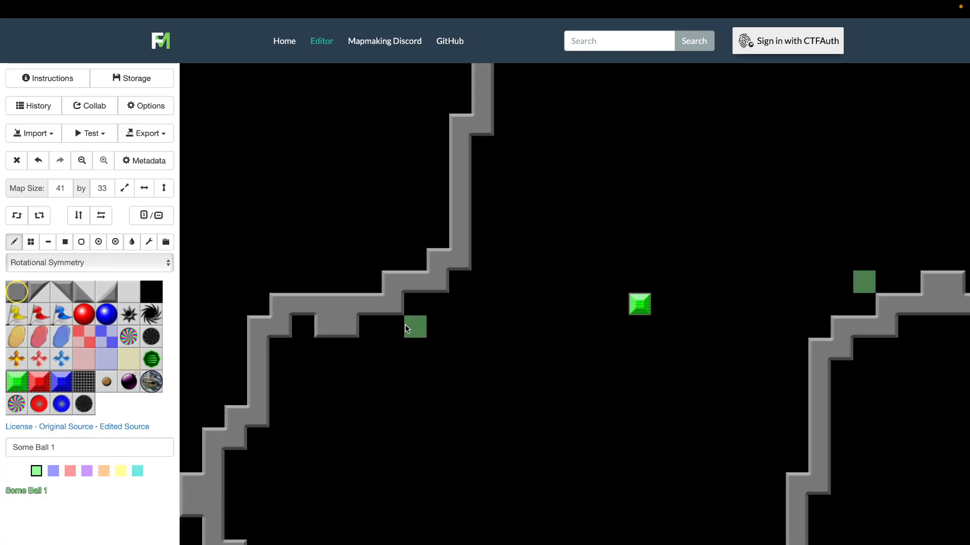
{"action": "scroll", "coordinate": [407, 329], "scroll_direction": "up", "scroll_amount": 3}
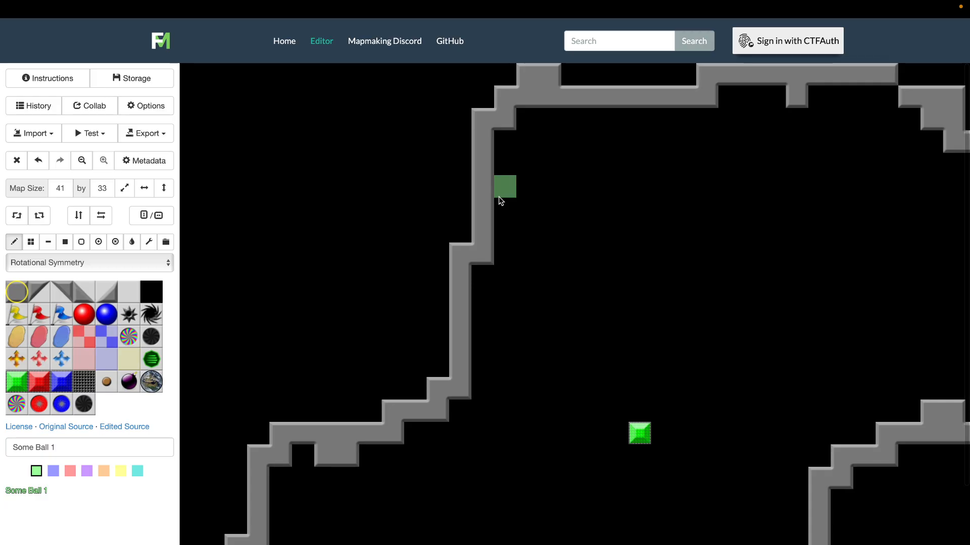
Draw a stepped diagonal wall freehand inside the upper-left corner with the square wall tile, linking the top and left walls
{"action": "mouse_move", "coordinate": [501, 195]}
{"action": "left_mouse_down"}
{"action": "mouse_move", "coordinate": [628, 120]}
{"action": "mouse_move", "coordinate": [495, 237]}
{"action": "mouse_move", "coordinate": [476, 267]}
{"action": "left_mouse_up"}
{"action": "scroll", "coordinate": [503, 366], "scroll_direction": "down", "scroll_amount": 3}
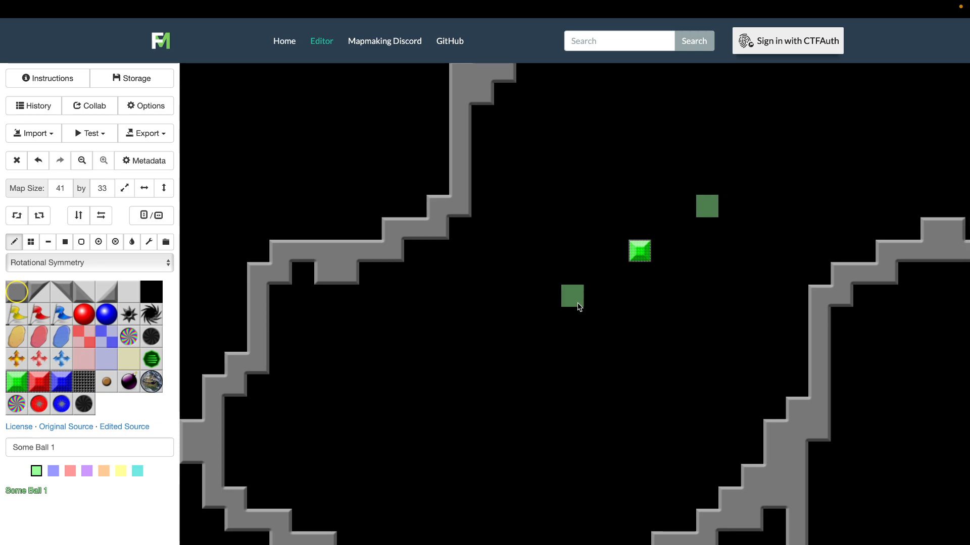
{"action": "scroll", "coordinate": [578, 305], "scroll_direction": "up", "scroll_amount": 3}
{"action": "scroll", "coordinate": [579, 307], "scroll_direction": "down", "scroll_amount": 1}
{"action": "scroll", "coordinate": [579, 307], "scroll_direction": "up", "scroll_amount": 2}
{"action": "scroll", "coordinate": [579, 307], "scroll_direction": "down", "scroll_amount": 3}
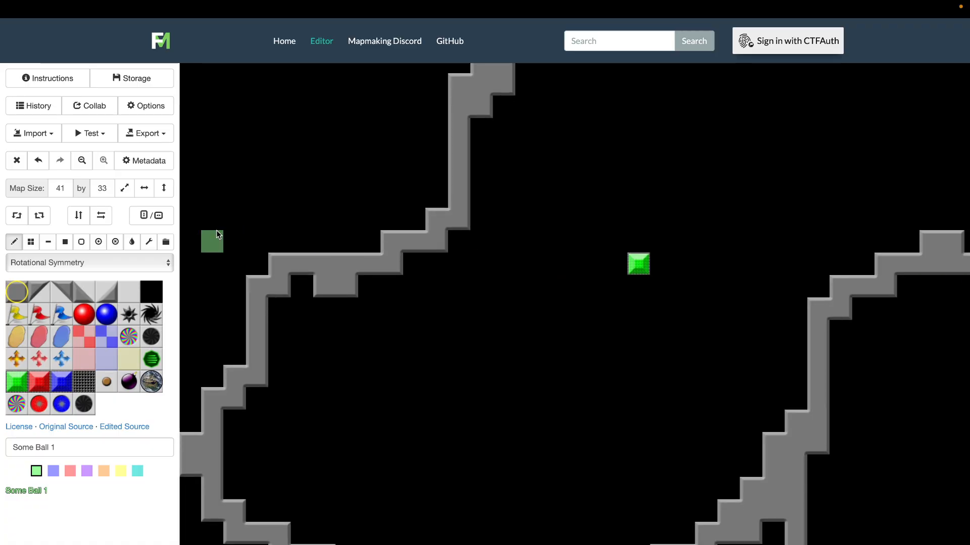
Resize the map to a width of 45 and a height of 29
{"action": "left_click", "coordinate": [124, 187]}
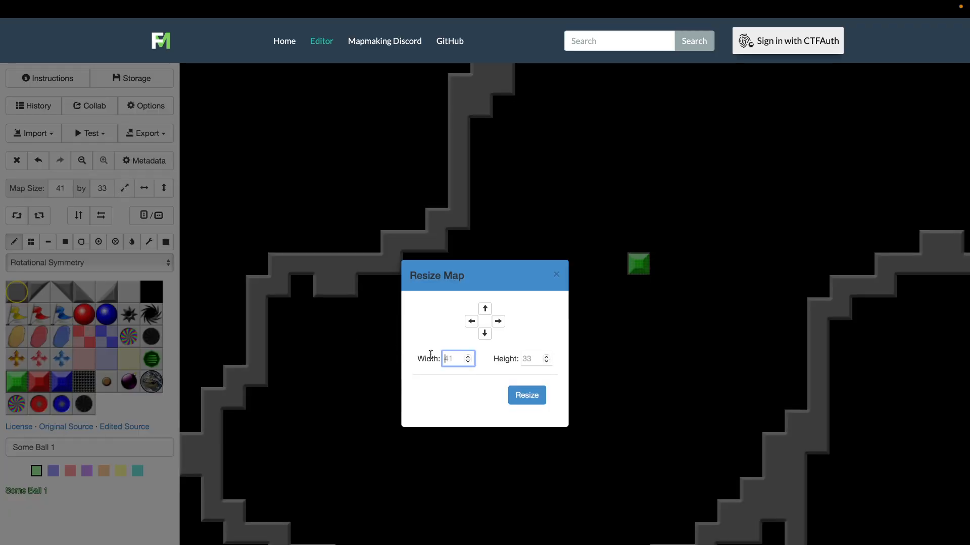
{"action": "type", "text": "45"}
{"action": "left_click", "coordinate": [530, 356]}
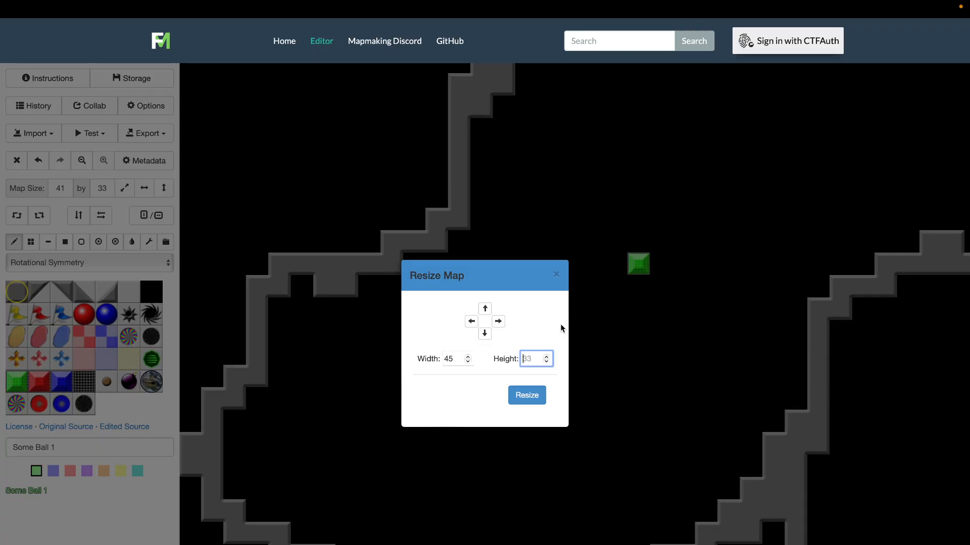
{"action": "type", "text": "29"}
{"action": "left_click", "coordinate": [543, 396]}
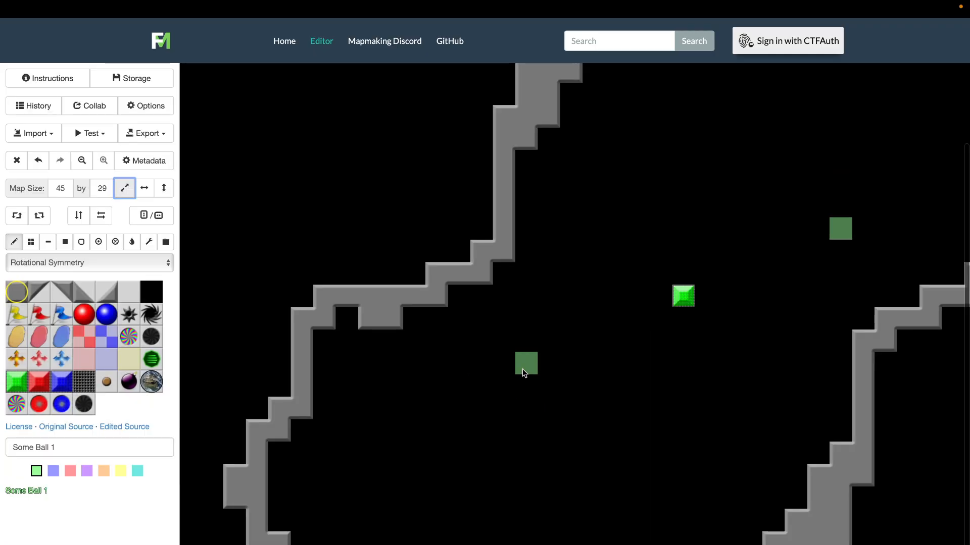
{"action": "scroll", "coordinate": [524, 373], "scroll_direction": "up", "scroll_amount": 2}
{"action": "scroll", "coordinate": [524, 373], "scroll_direction": "right", "scroll_amount": 5}
{"action": "scroll", "coordinate": [524, 373], "scroll_direction": "left", "scroll_amount": 5}
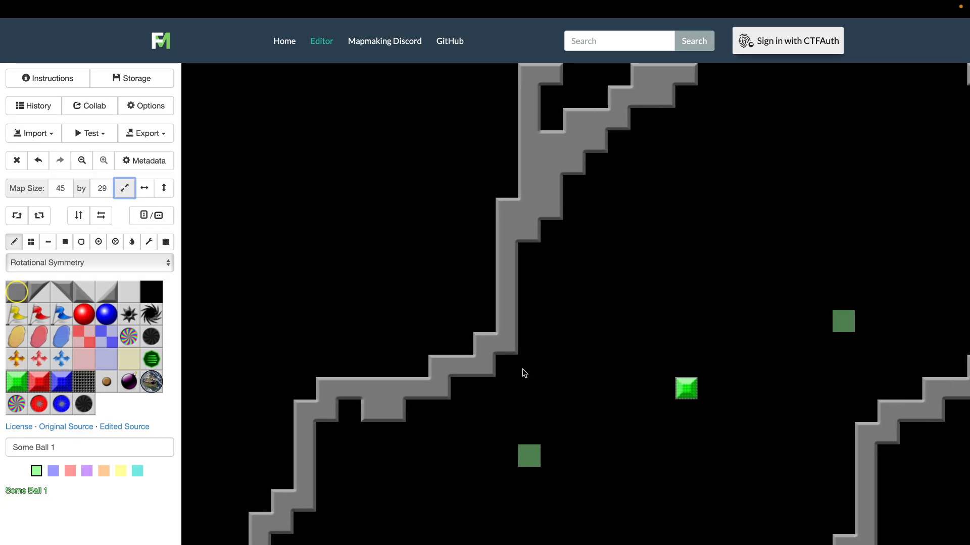
{"action": "scroll", "coordinate": [524, 373], "scroll_direction": "down", "scroll_amount": 2}
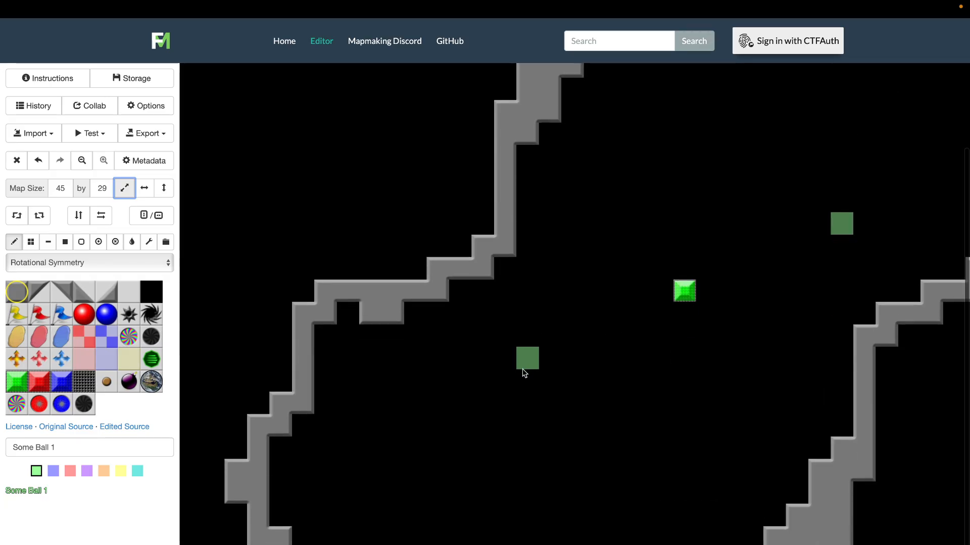
Draw a wider stepped wall outside the existing lower-left wall with the pencil and square wall tile
{"action": "left_click", "coordinate": [13, 241]}
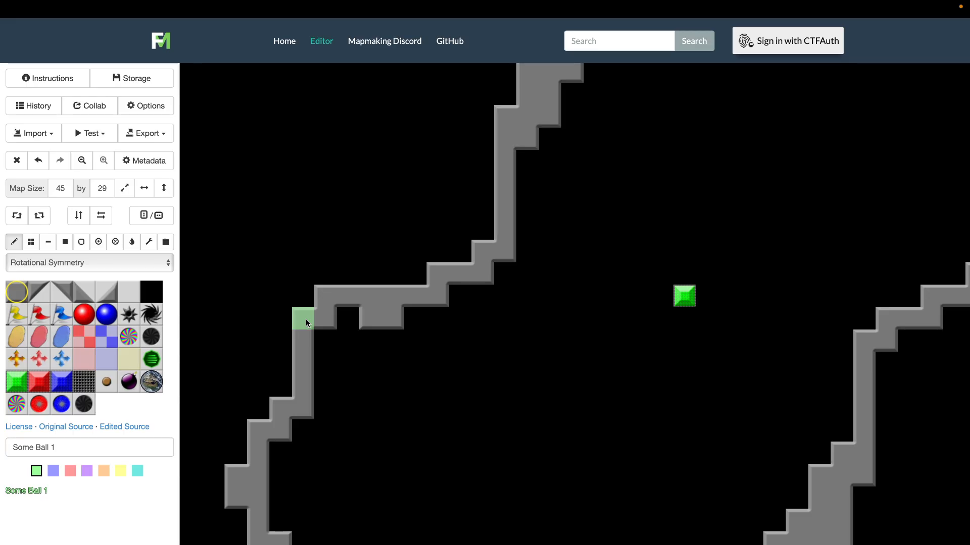
{"action": "mouse_move", "coordinate": [303, 320]}
{"action": "left_mouse_down"}
{"action": "mouse_move", "coordinate": [212, 385]}
{"action": "mouse_move", "coordinate": [190, 428]}
{"action": "mouse_move", "coordinate": [237, 544]}
{"action": "left_mouse_up"}
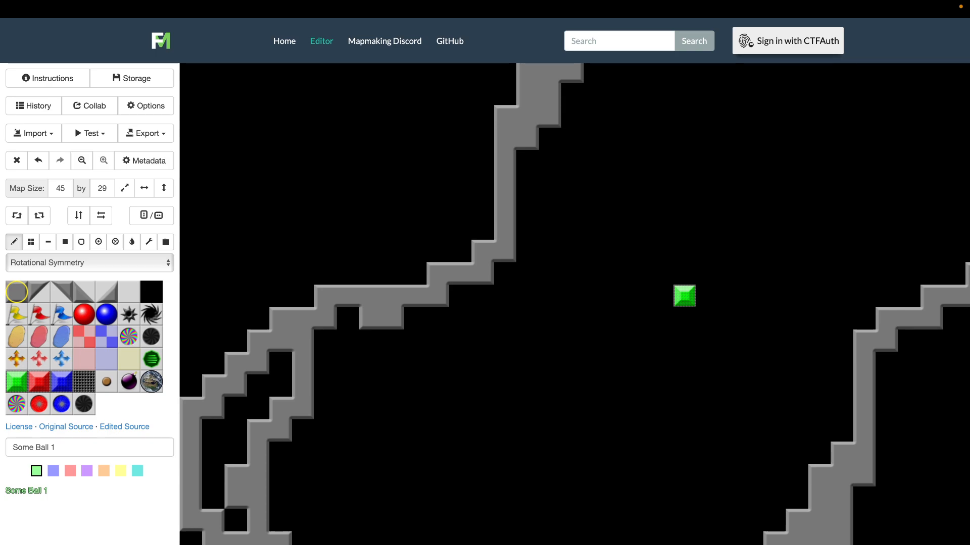
{"action": "scroll", "coordinate": [763, 482], "scroll_direction": "right", "scroll_amount": 5}
{"action": "scroll", "coordinate": [763, 483], "scroll_direction": "up", "scroll_amount": 3}
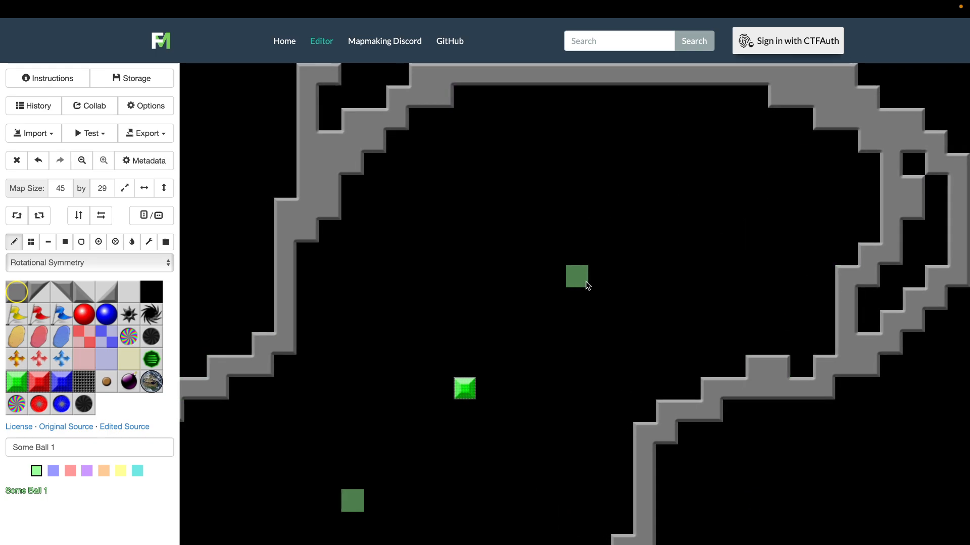
Erase the surplus outer wall in the upper-left corner with the black background tile, leaving only the stepped diagonal
{"action": "scroll", "coordinate": [586, 283], "scroll_direction": "left", "scroll_amount": 2}
{"action": "left_click", "coordinate": [153, 296]}
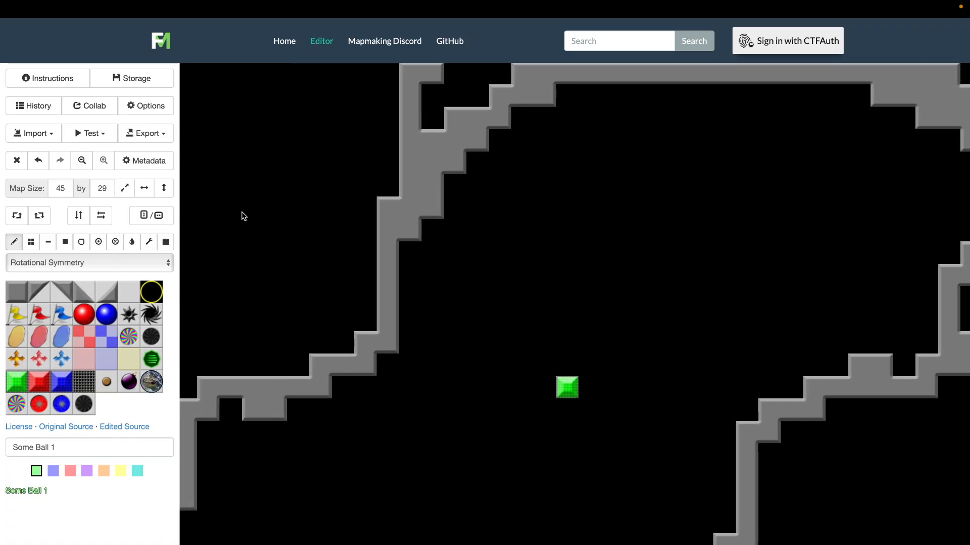
{"action": "left_click_drag", "start_coordinate": [430, 74], "coordinate": [403, 113]}
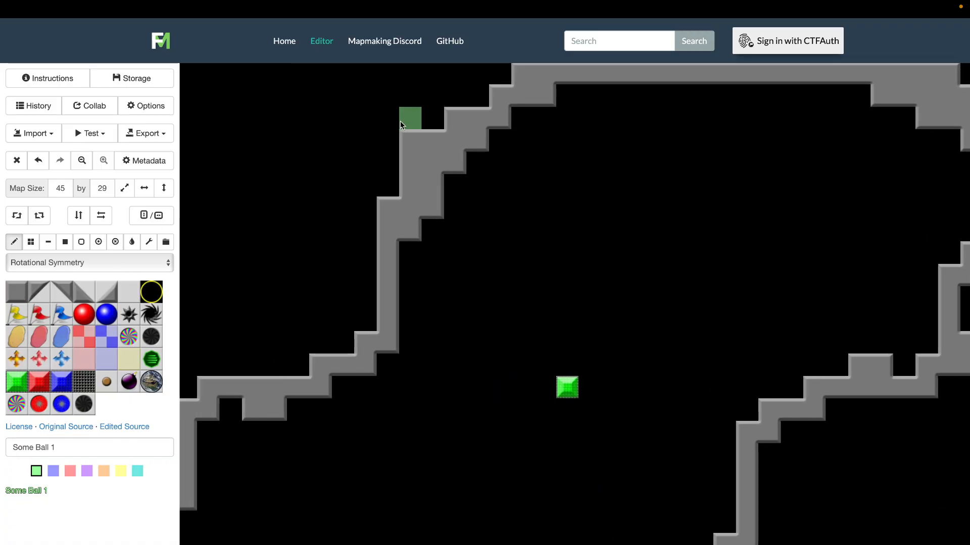
{"action": "mouse_move", "coordinate": [390, 184]}
{"action": "left_mouse_down"}
{"action": "mouse_move", "coordinate": [441, 119]}
{"action": "mouse_move", "coordinate": [460, 111]}
{"action": "left_mouse_up"}
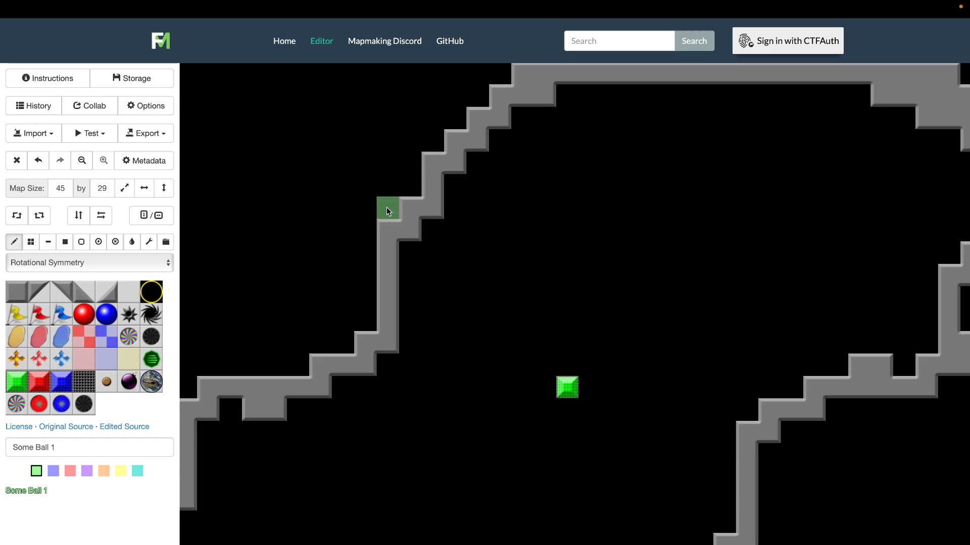
Erase the old inner wall and its protruding blocks along the upper-right side with the black background tile
{"action": "scroll", "coordinate": [834, 412], "scroll_direction": "right", "scroll_amount": 3}
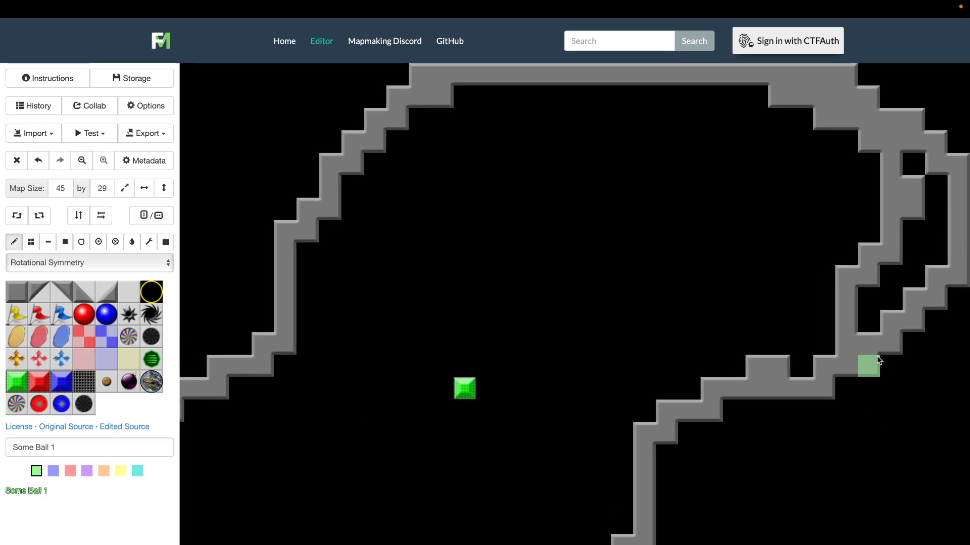
{"action": "left_click", "coordinate": [797, 103]}
{"action": "left_click", "coordinate": [819, 110]}
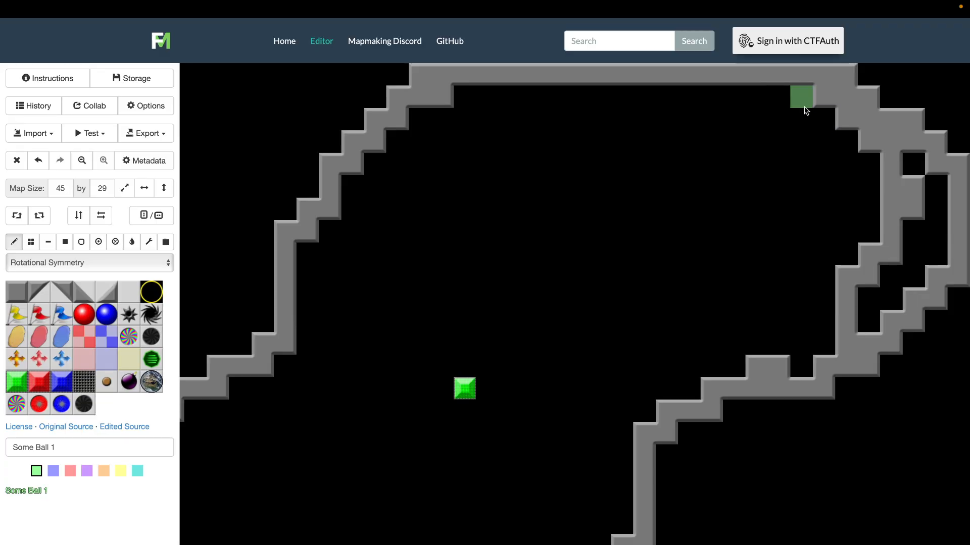
{"action": "left_click_drag", "start_coordinate": [904, 220], "coordinate": [846, 344]}
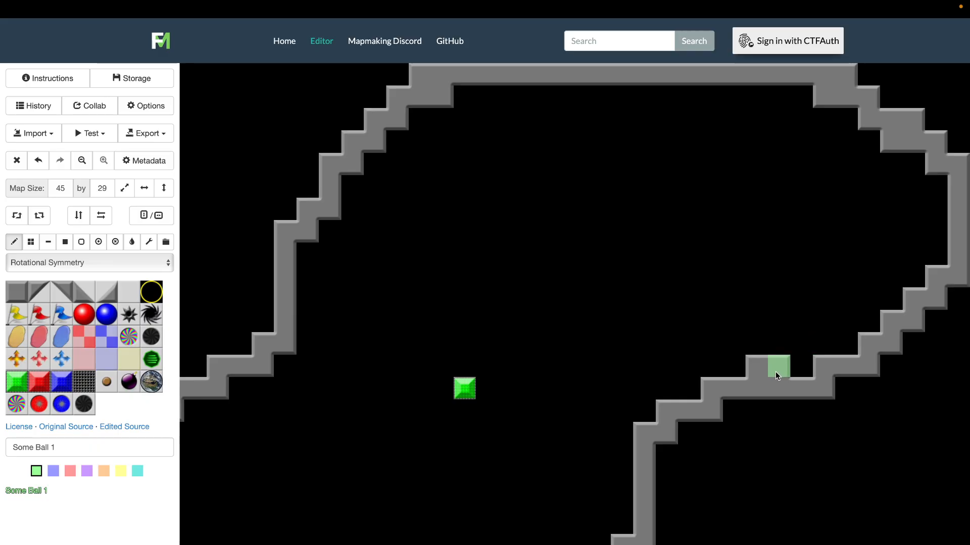
{"action": "scroll", "coordinate": [521, 469], "scroll_direction": "left", "scroll_amount": 4}
{"action": "scroll", "coordinate": [522, 468], "scroll_direction": "down", "scroll_amount": 2}
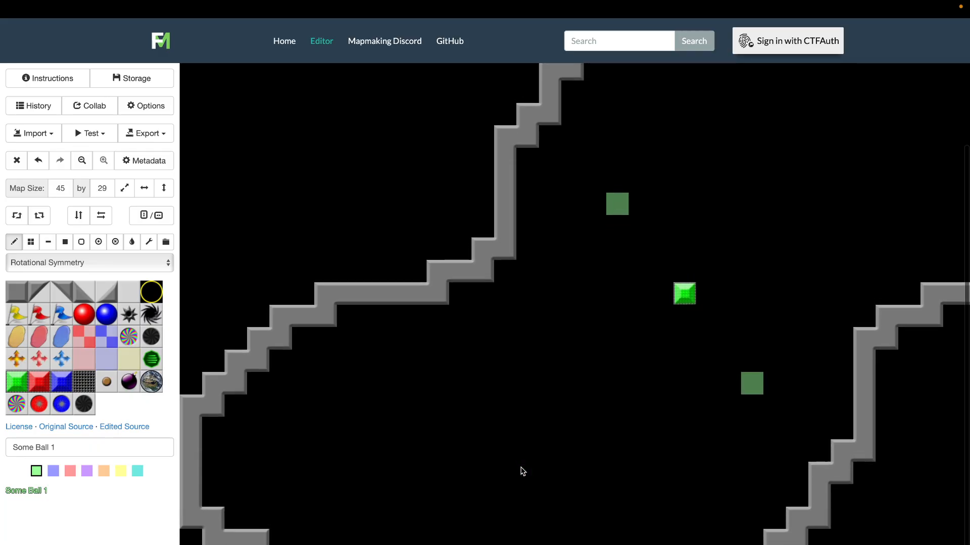
Flood-fill the area enclosed by the walls with the floor tile
{"action": "scroll", "coordinate": [522, 471], "scroll_direction": "right", "scroll_amount": 4}
{"action": "scroll", "coordinate": [523, 471], "scroll_direction": "up", "scroll_amount": 2}
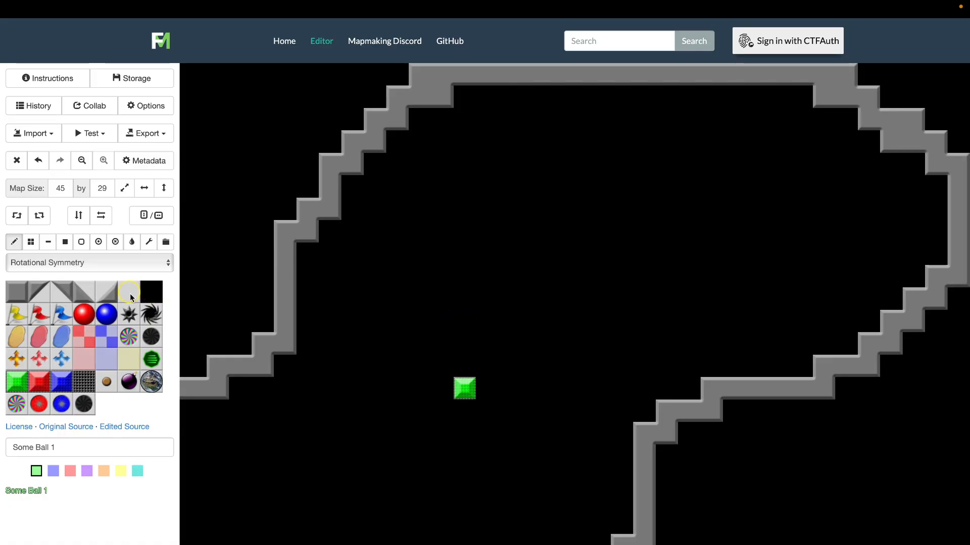
{"action": "left_click", "coordinate": [132, 241]}
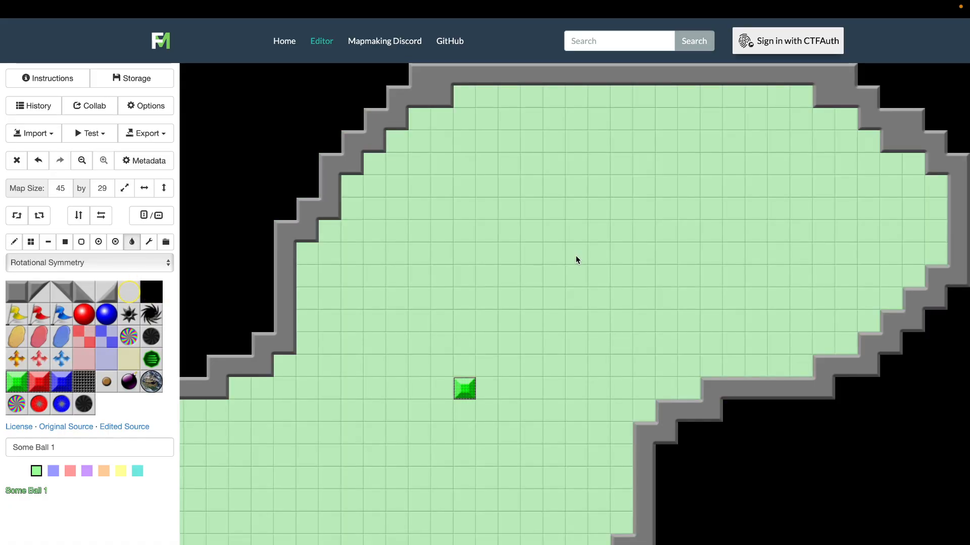
{"action": "left_click", "coordinate": [575, 259]}
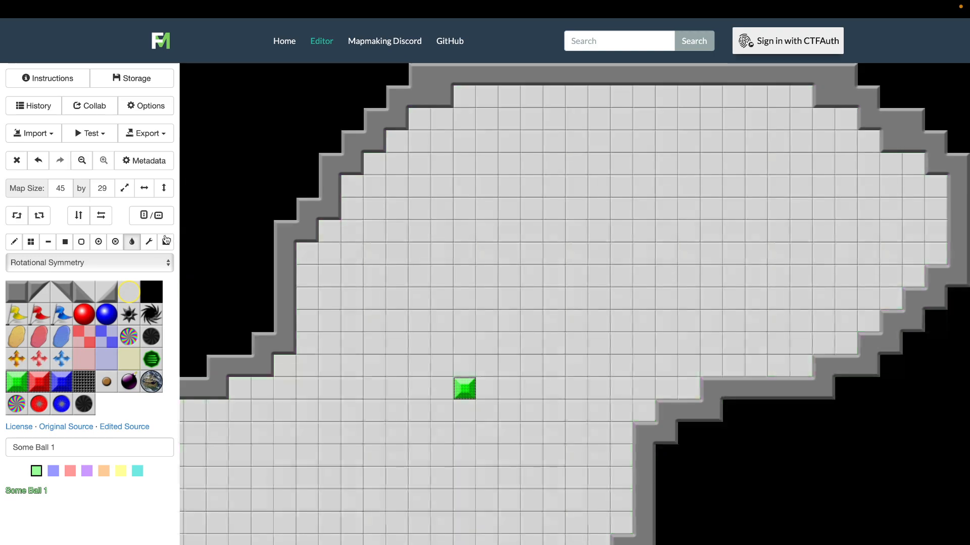
Place a red flag in the lower-left area with the pencil, letting symmetry mirror a blue flag in the upper right
{"action": "left_click", "coordinate": [14, 242]}
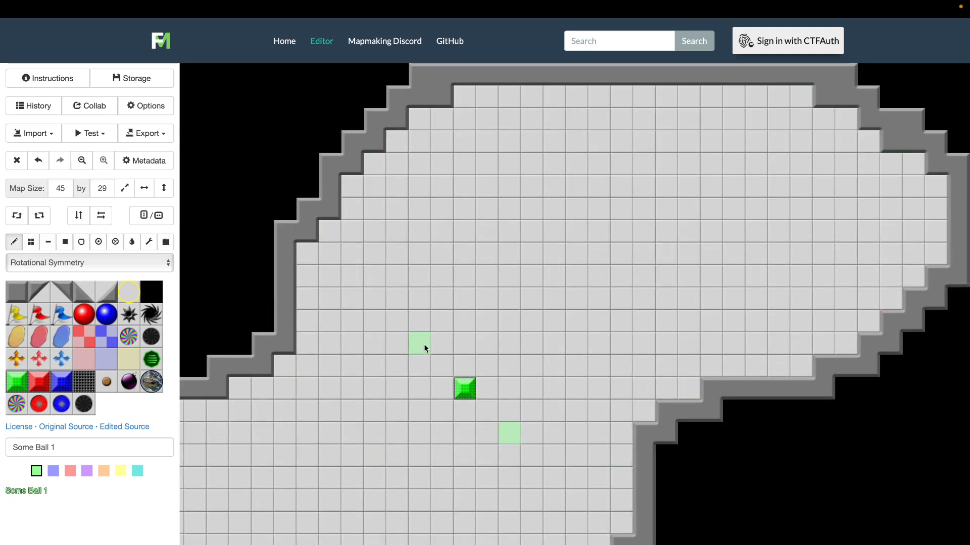
{"action": "scroll", "coordinate": [424, 348], "scroll_direction": "down", "scroll_amount": 3}
{"action": "scroll", "coordinate": [424, 348], "scroll_direction": "left", "scroll_amount": 5}
{"action": "scroll", "coordinate": [425, 348], "scroll_direction": "right", "scroll_amount": 5}
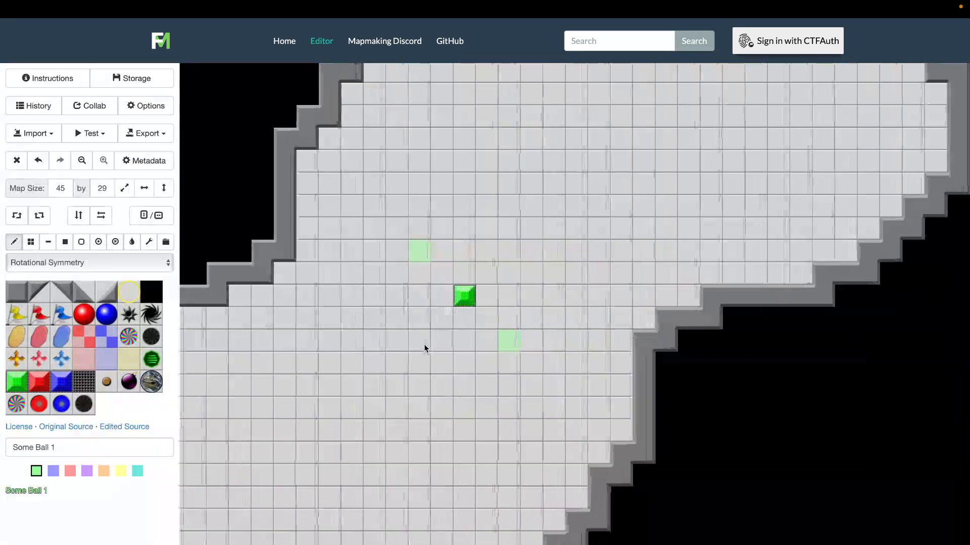
{"action": "scroll", "coordinate": [424, 348], "scroll_direction": "left", "scroll_amount": 5}
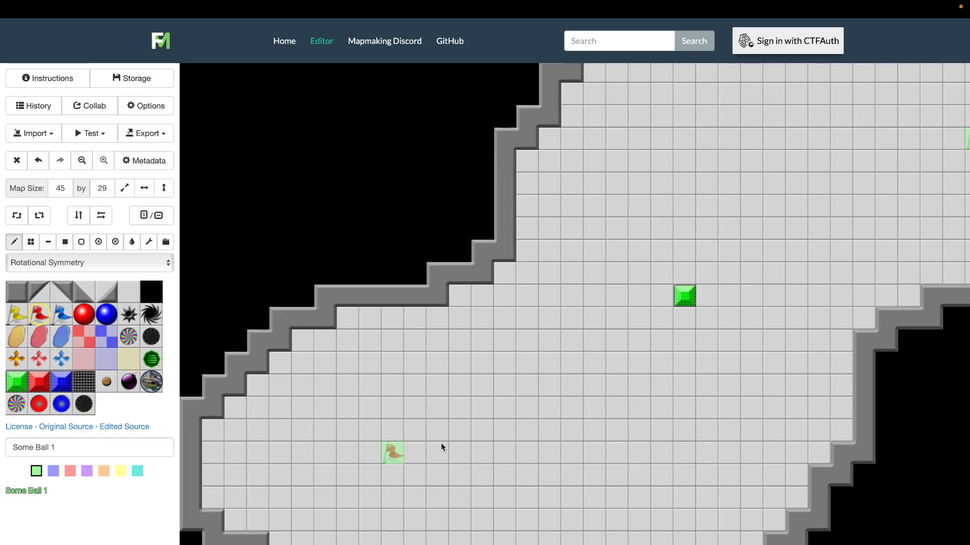
{"action": "scroll", "coordinate": [630, 405], "scroll_direction": "up", "scroll_amount": 4}
{"action": "scroll", "coordinate": [631, 405], "scroll_direction": "right", "scroll_amount": 3}
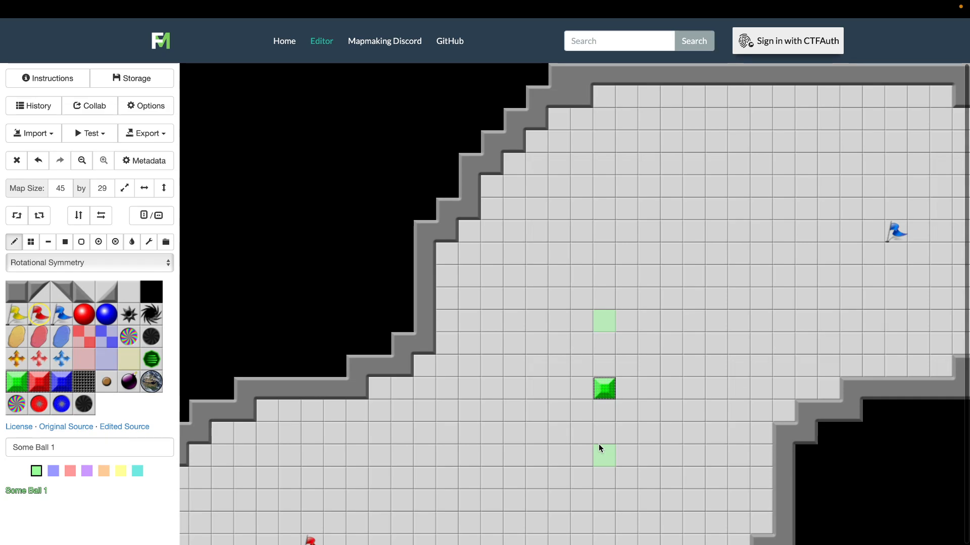
Replace the green gate at the map's centre with a floor tile
{"action": "scroll", "coordinate": [550, 455], "scroll_direction": "down", "scroll_amount": 4}
{"action": "scroll", "coordinate": [549, 455], "scroll_direction": "left", "scroll_amount": 4}
{"action": "scroll", "coordinate": [550, 455], "scroll_direction": "right", "scroll_amount": 2}
{"action": "scroll", "coordinate": [549, 455], "scroll_direction": "right", "scroll_amount": 7}
{"action": "scroll", "coordinate": [549, 454], "scroll_direction": "up", "scroll_amount": 4}
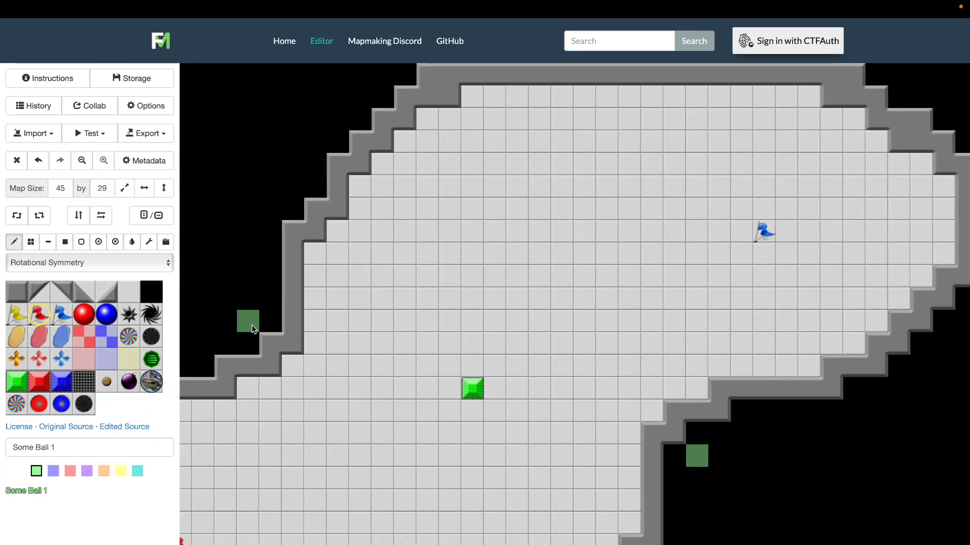
{"action": "left_click", "coordinate": [130, 290]}
{"action": "left_click", "coordinate": [475, 390]}
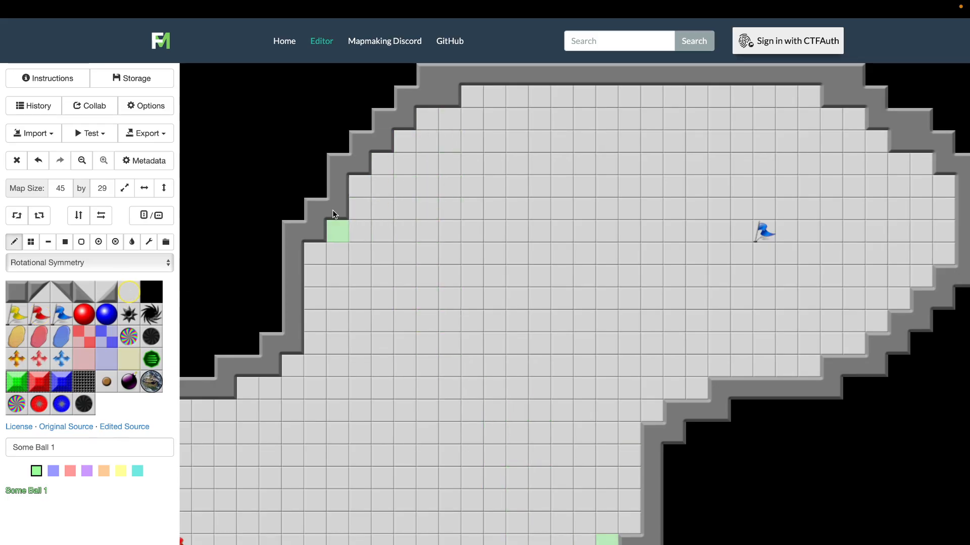
Place a green powerup just inside the upper-left diagonal wall, mirrored near the lower-right wall
{"action": "left_click", "coordinate": [151, 359]}
{"action": "left_click", "coordinate": [410, 189]}
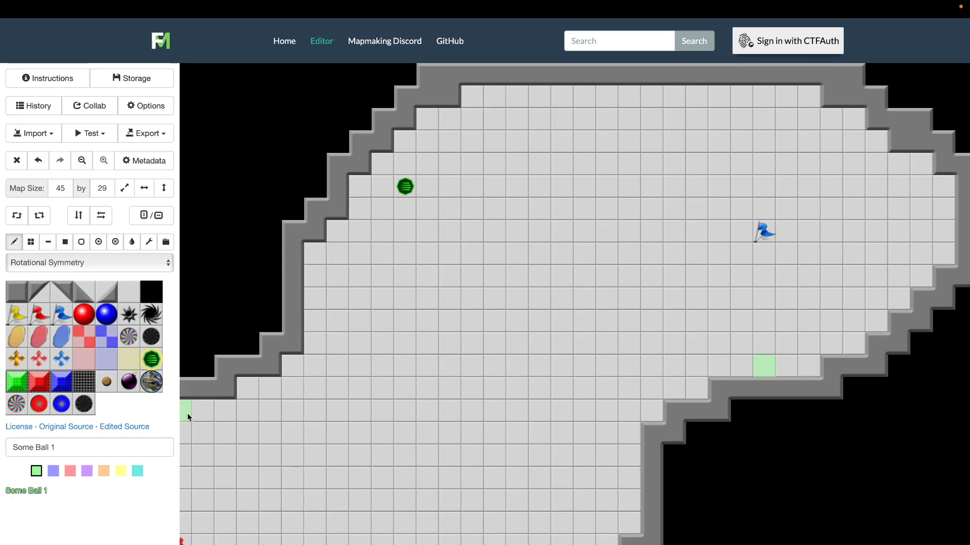
{"action": "scroll", "coordinate": [271, 422], "scroll_direction": "down", "scroll_amount": 3}
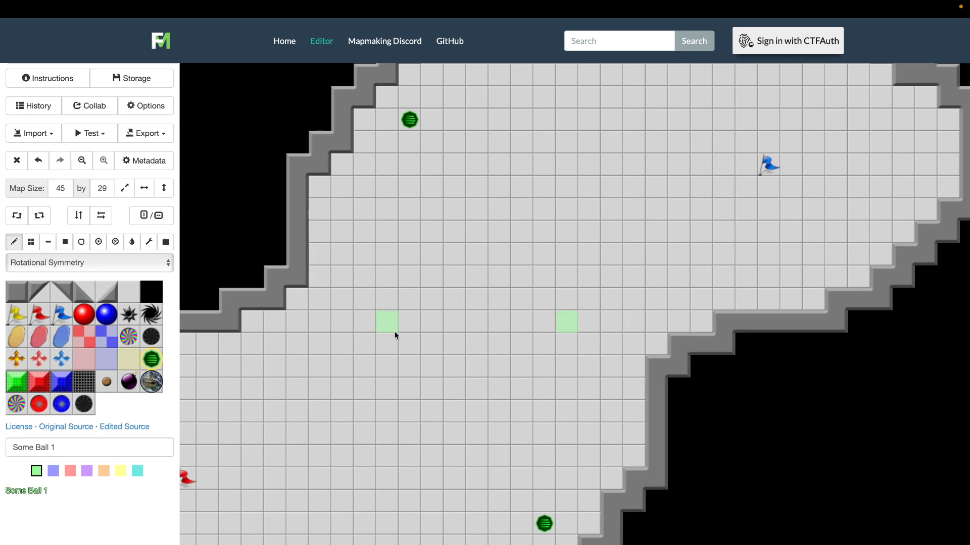
{"action": "scroll", "coordinate": [395, 331], "scroll_direction": "left", "scroll_amount": 5}
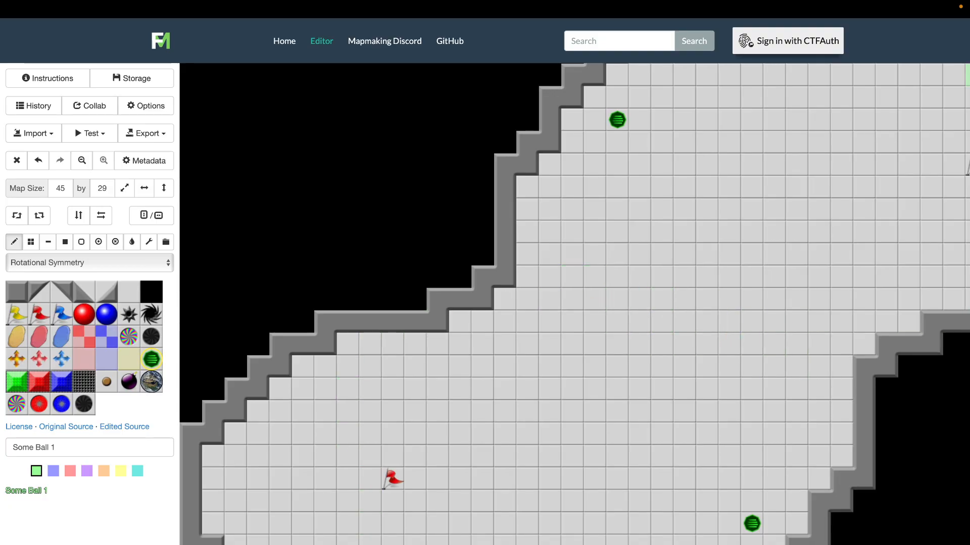
Widen the red flag's area by drawing a stepped wall outside the upper-left one and replacing the old wall with floor tiles
{"action": "scroll", "coordinate": [574, 304], "scroll_direction": "down", "scroll_amount": 1}
{"action": "scroll", "coordinate": [574, 304], "scroll_direction": "right", "scroll_amount": 1}
{"action": "scroll", "coordinate": [324, 447], "scroll_direction": "up", "scroll_amount": 3}
{"action": "scroll", "coordinate": [324, 446], "scroll_direction": "left", "scroll_amount": 1}
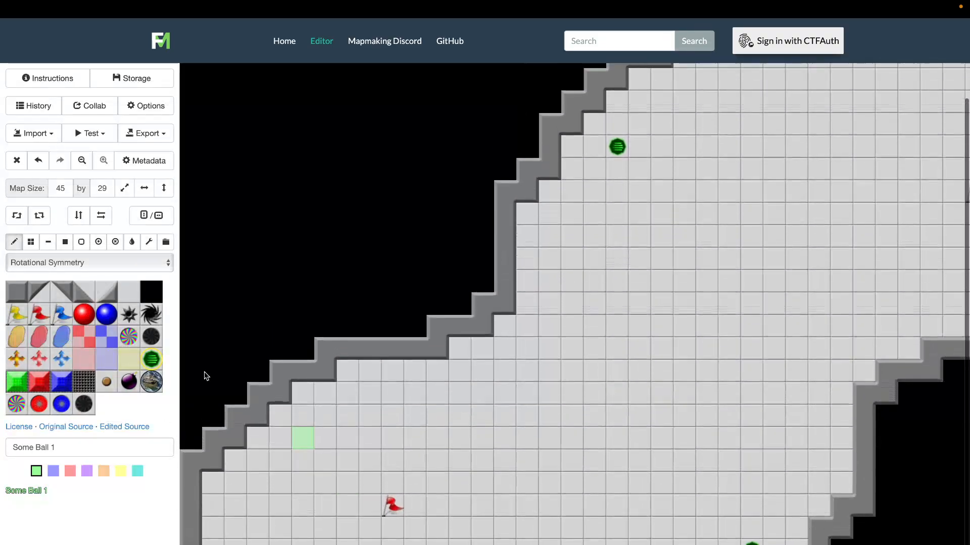
{"action": "left_click", "coordinate": [18, 291]}
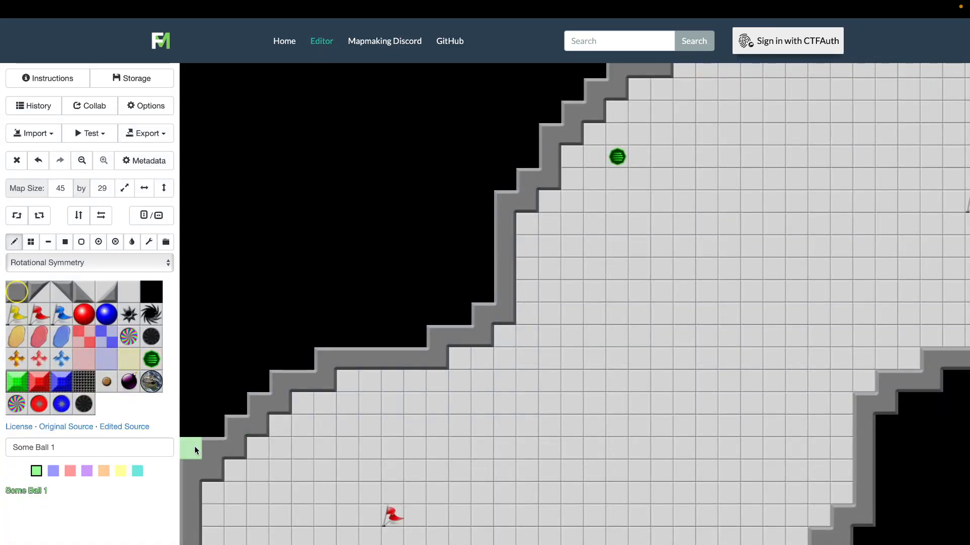
{"action": "mouse_move", "coordinate": [210, 378]}
{"action": "left_mouse_down"}
{"action": "mouse_move", "coordinate": [264, 319]}
{"action": "mouse_move", "coordinate": [309, 297]}
{"action": "mouse_move", "coordinate": [461, 320]}
{"action": "left_mouse_up"}
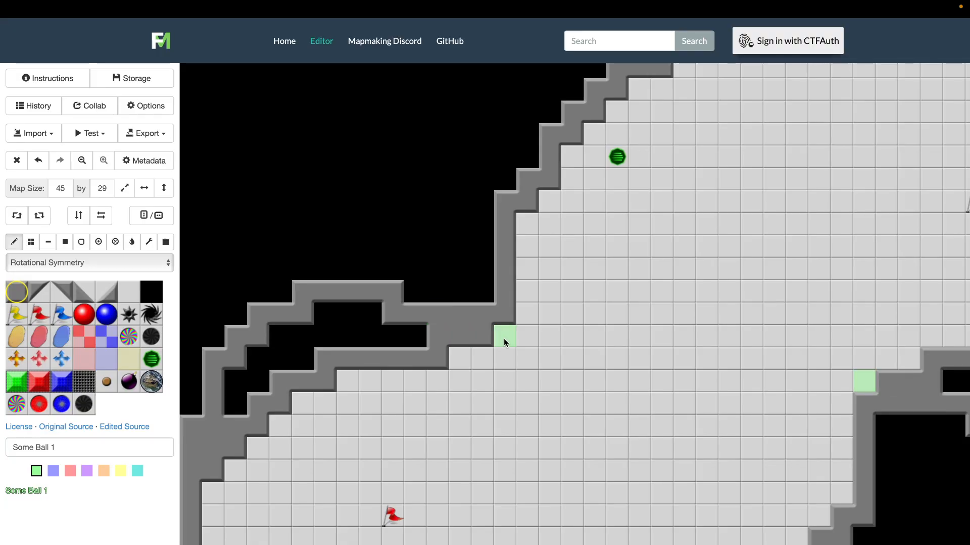
{"action": "left_click", "coordinate": [129, 292]}
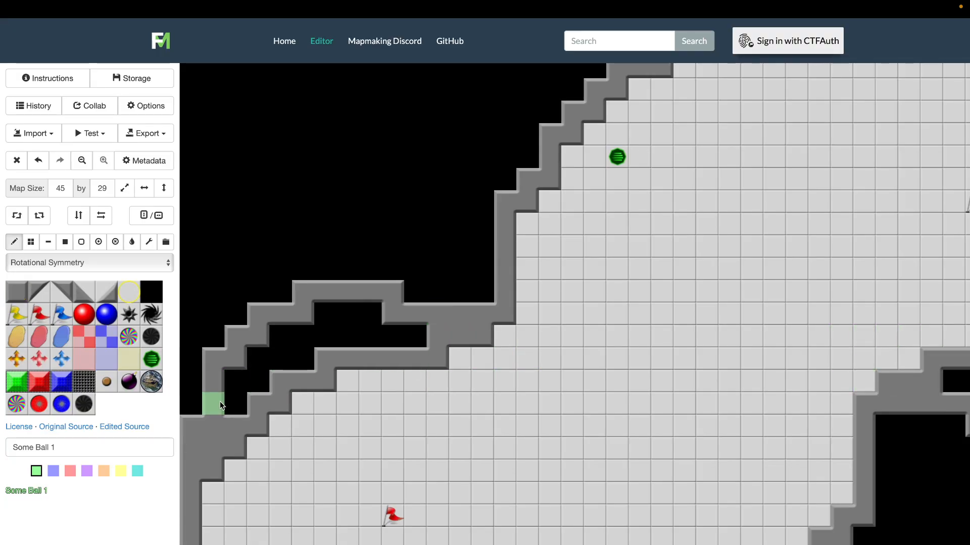
{"action": "mouse_move", "coordinate": [255, 428]}
{"action": "left_mouse_down"}
{"action": "mouse_move", "coordinate": [258, 366]}
{"action": "mouse_move", "coordinate": [298, 336]}
{"action": "mouse_move", "coordinate": [317, 373]}
{"action": "mouse_move", "coordinate": [326, 319]}
{"action": "mouse_move", "coordinate": [367, 326]}
{"action": "mouse_move", "coordinate": [368, 361]}
{"action": "mouse_move", "coordinate": [459, 353]}
{"action": "mouse_move", "coordinate": [453, 332]}
{"action": "mouse_move", "coordinate": [372, 333]}
{"action": "left_mouse_up"}
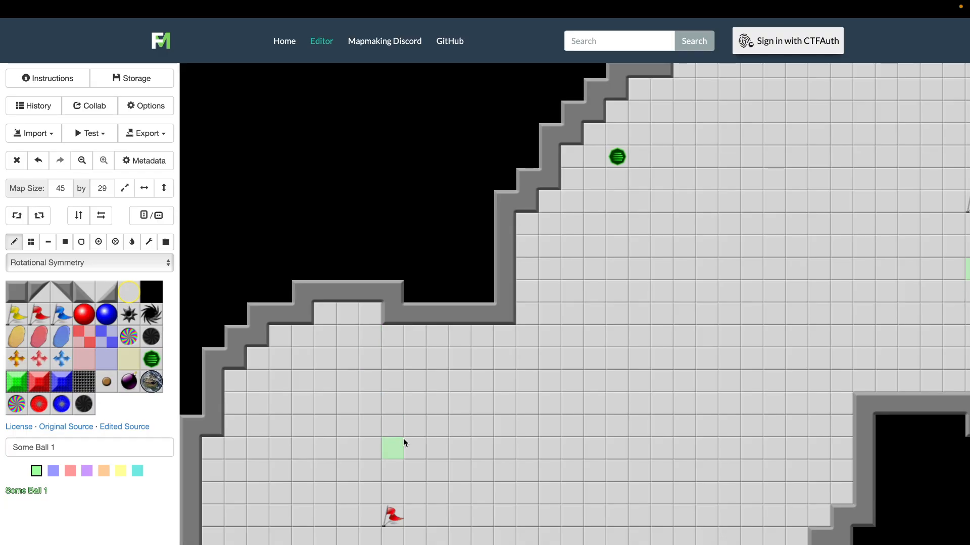
Place a bomb at the inner corner of the upper-left wall and back it with a wall tile on the black side, mirrored by symmetry
{"action": "scroll", "coordinate": [403, 438], "scroll_direction": "down", "scroll_amount": 2}
{"action": "scroll", "coordinate": [403, 439], "scroll_direction": "right", "scroll_amount": 3}
{"action": "scroll", "coordinate": [403, 438], "scroll_direction": "left", "scroll_amount": 5}
{"action": "scroll", "coordinate": [403, 438], "scroll_direction": "down", "scroll_amount": 1}
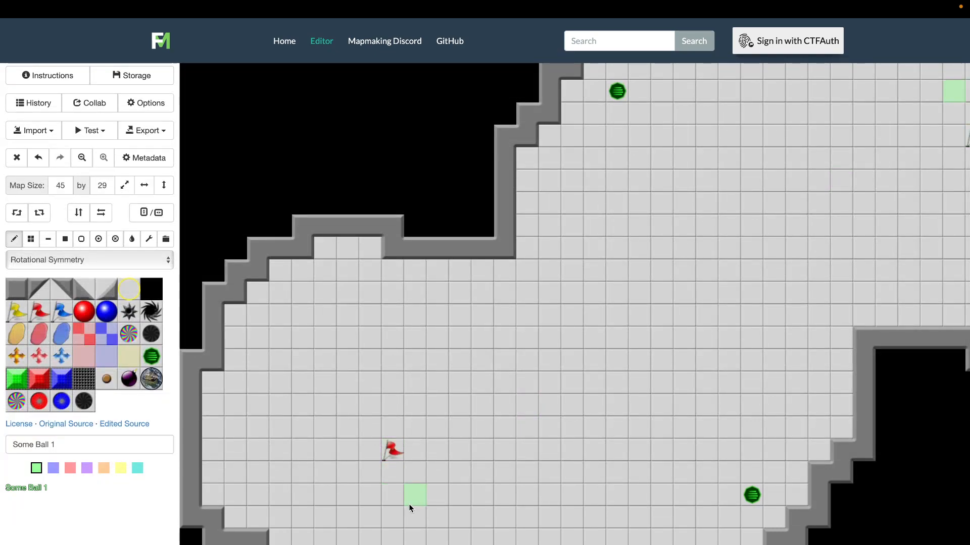
{"action": "left_click", "coordinate": [17, 288]}
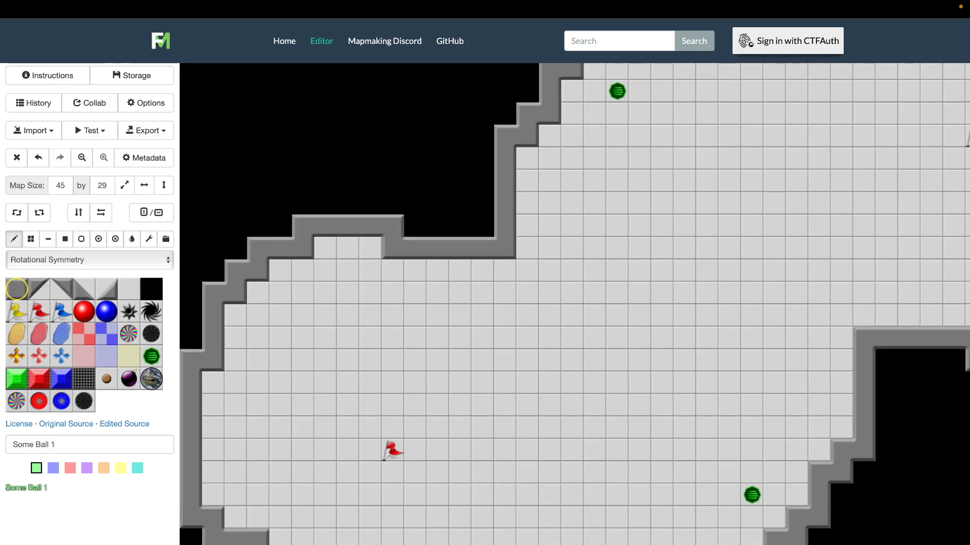
{"action": "left_click", "coordinate": [152, 293]}
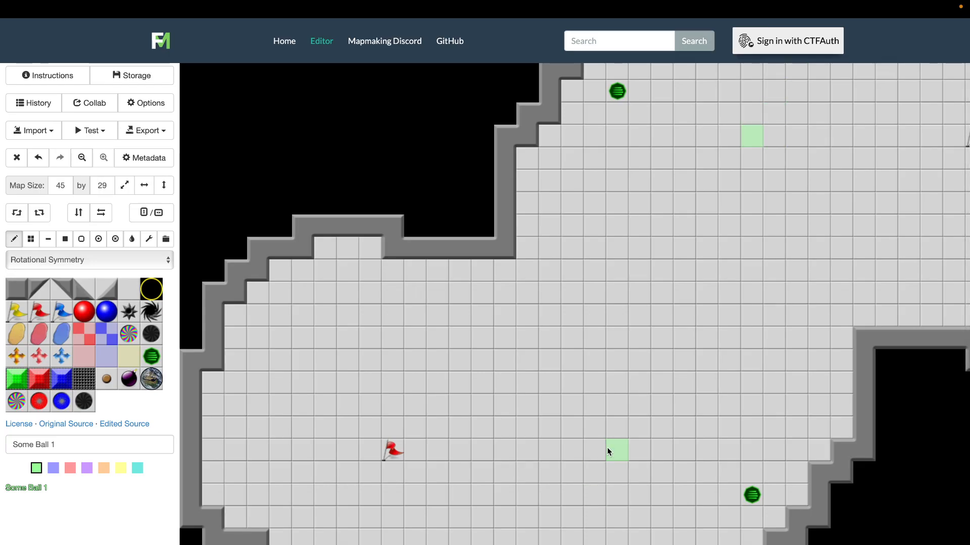
{"action": "scroll", "coordinate": [607, 448], "scroll_direction": "up", "scroll_amount": 1}
{"action": "scroll", "coordinate": [607, 447], "scroll_direction": "right", "scroll_amount": 1}
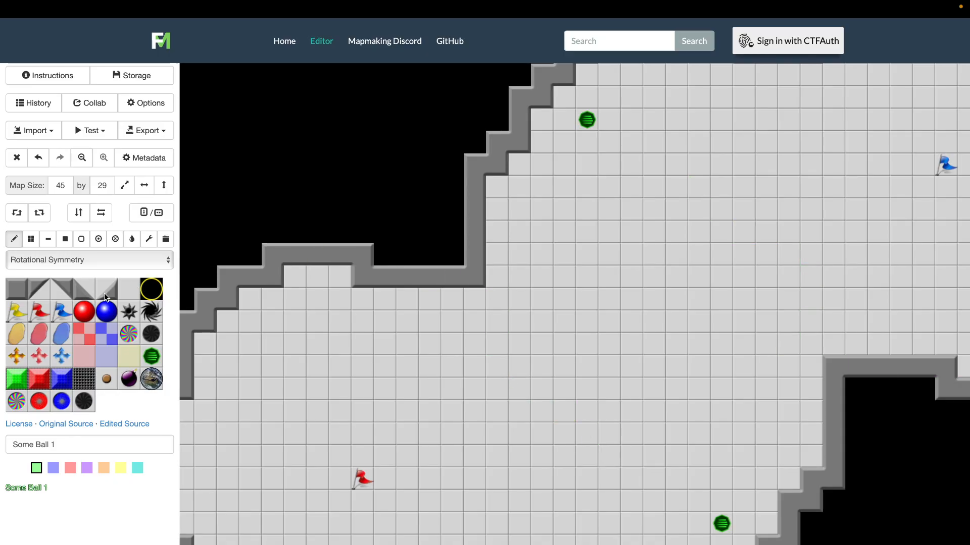
{"action": "left_click", "coordinate": [130, 379]}
{"action": "left_click", "coordinate": [472, 277]}
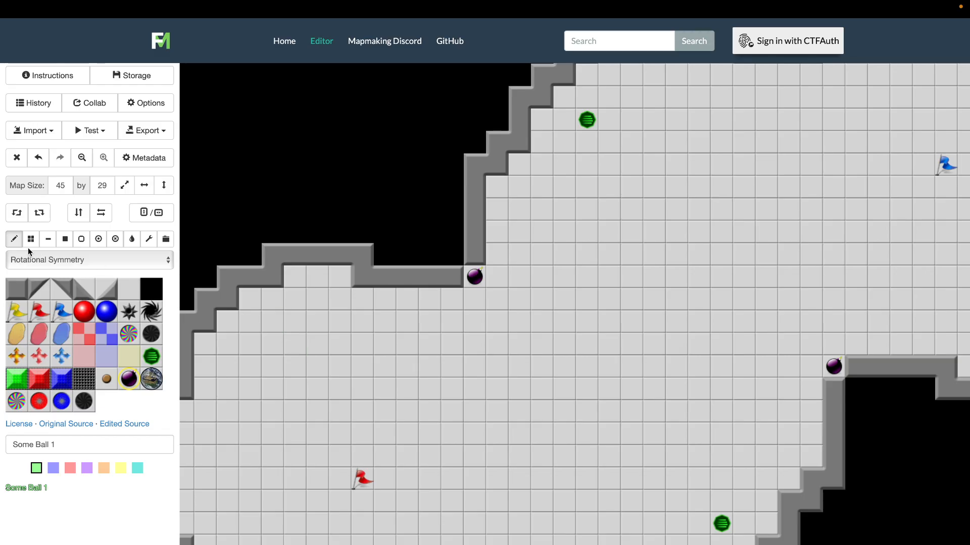
{"action": "left_click", "coordinate": [451, 255]}
Draw a five-tile diagonal wall through the map's centre, rising from lower left to upper right
{"action": "scroll", "coordinate": [652, 401], "scroll_direction": "right", "scroll_amount": 5}
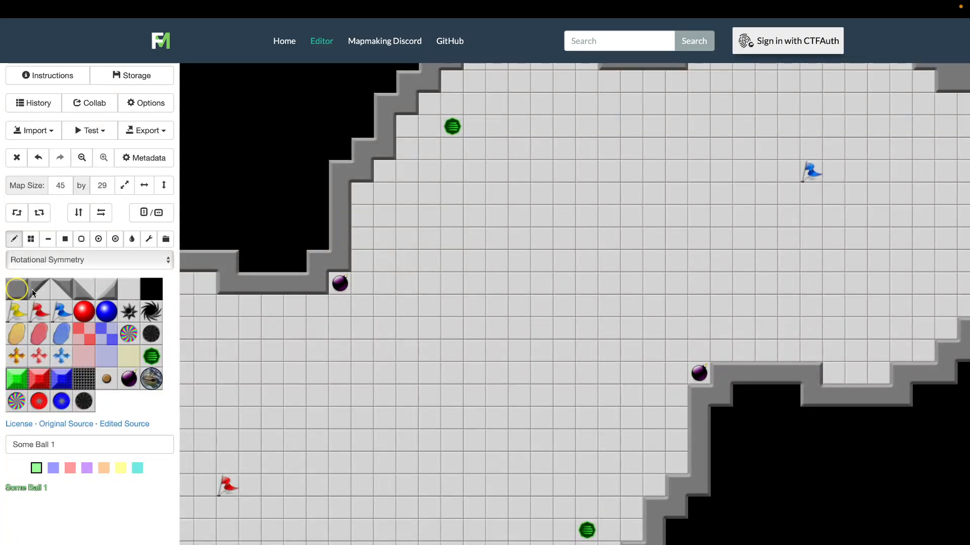
{"action": "left_click", "coordinate": [562, 286]}
{"action": "left_click", "coordinate": [544, 305]}
{"action": "left_click", "coordinate": [522, 328]}
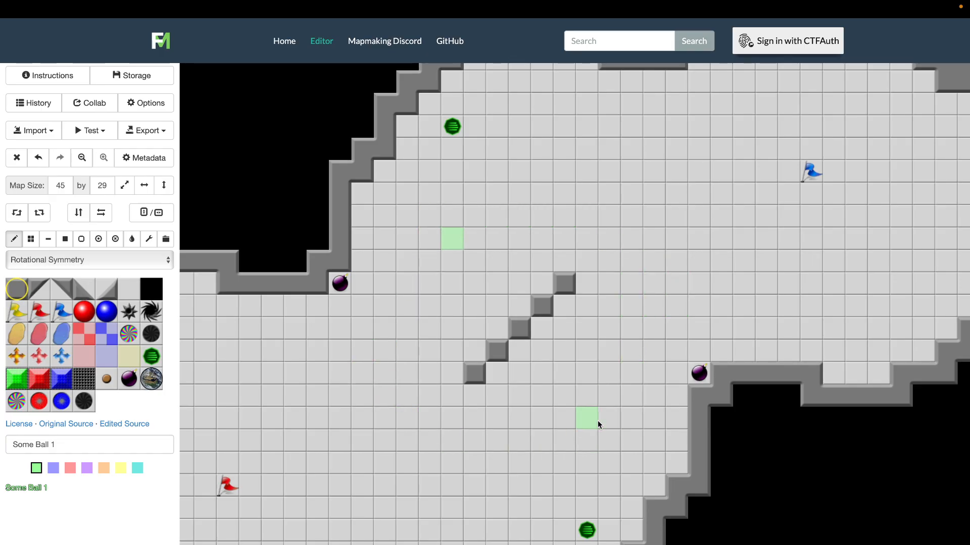
{"action": "scroll", "coordinate": [598, 420], "scroll_direction": "up", "scroll_amount": 1}
{"action": "scroll", "coordinate": [598, 420], "scroll_direction": "down", "scroll_amount": 2}
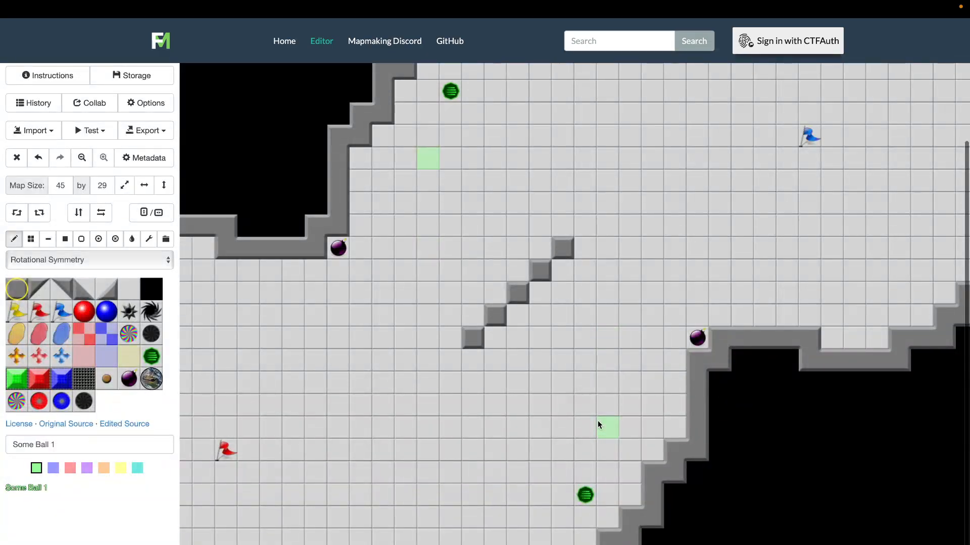
{"action": "left_click", "coordinate": [523, 228]}
{"action": "left_click", "coordinate": [521, 247]}
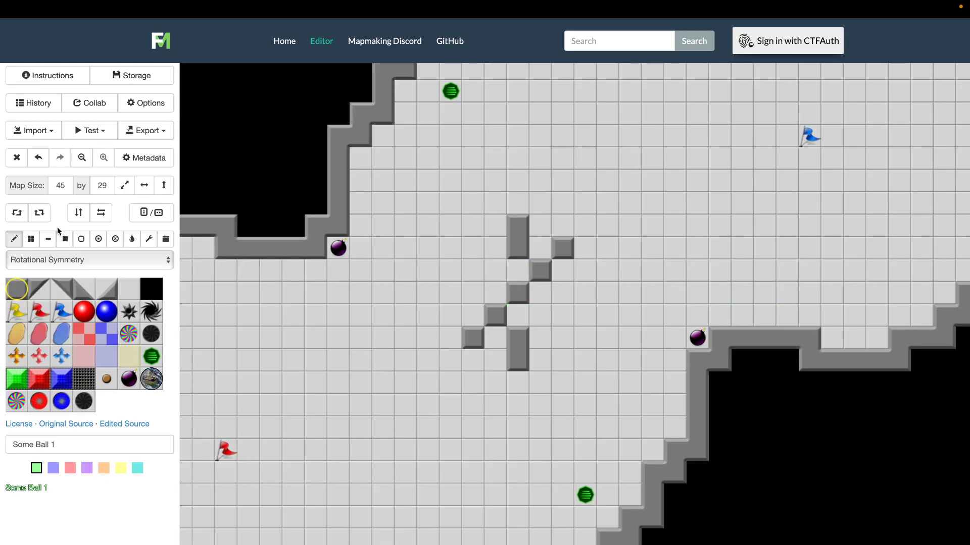
{"action": "left_click", "coordinate": [42, 166]}
{"action": "left_click", "coordinate": [42, 165]}
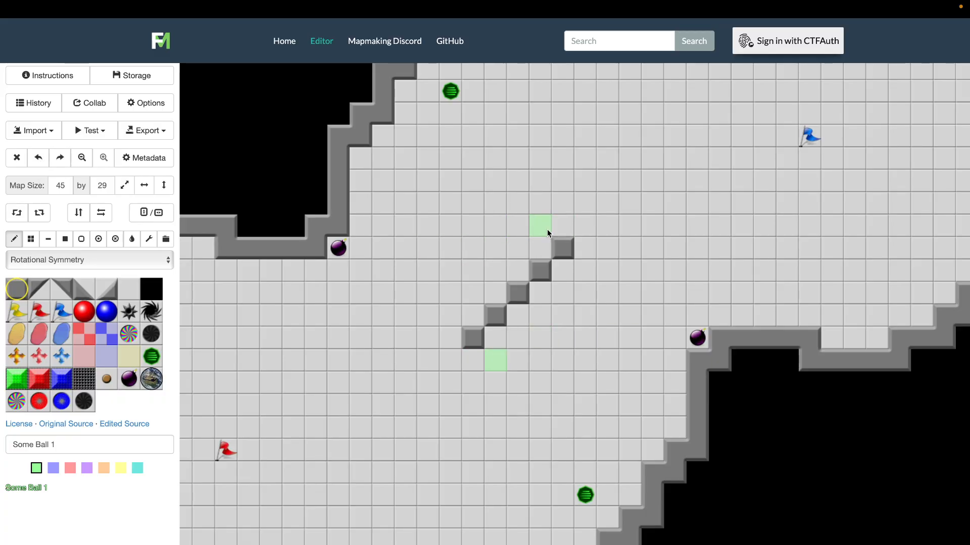
Lengthen both ends of the central diagonal wall vertically by one tile and finish each with outward-bending diagonal wall tiles
{"action": "left_click", "coordinate": [561, 229]}
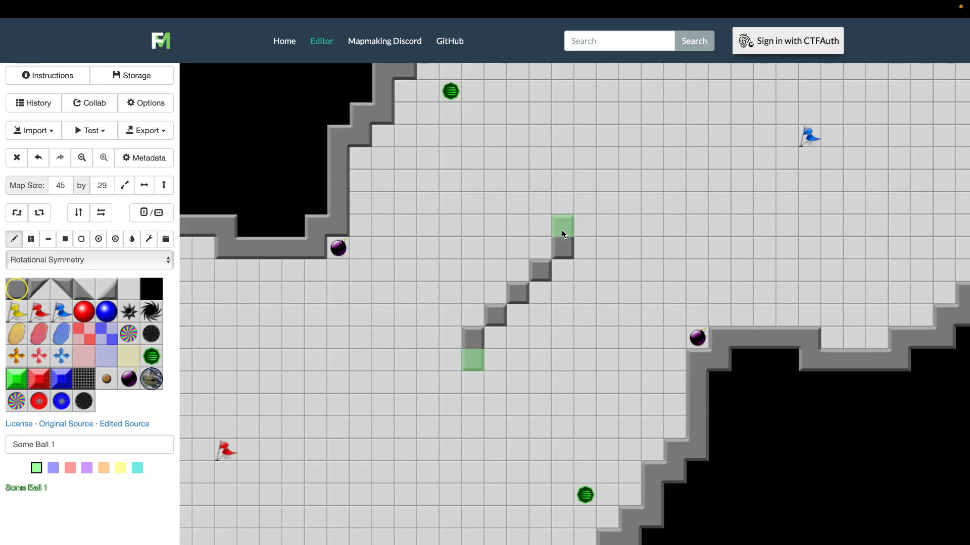
{"action": "left_click", "coordinate": [533, 264]}
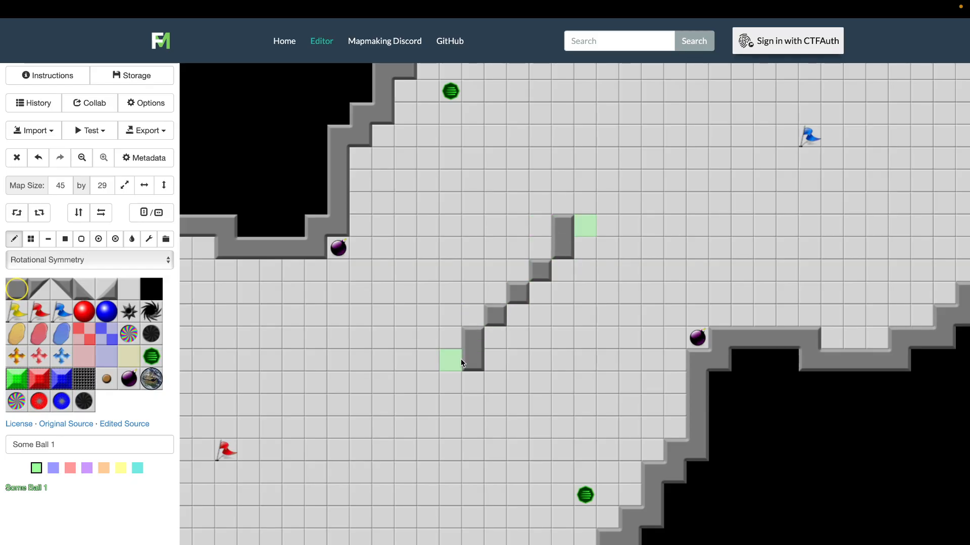
{"action": "left_click", "coordinate": [106, 289]}
{"action": "left_click", "coordinate": [457, 385]}
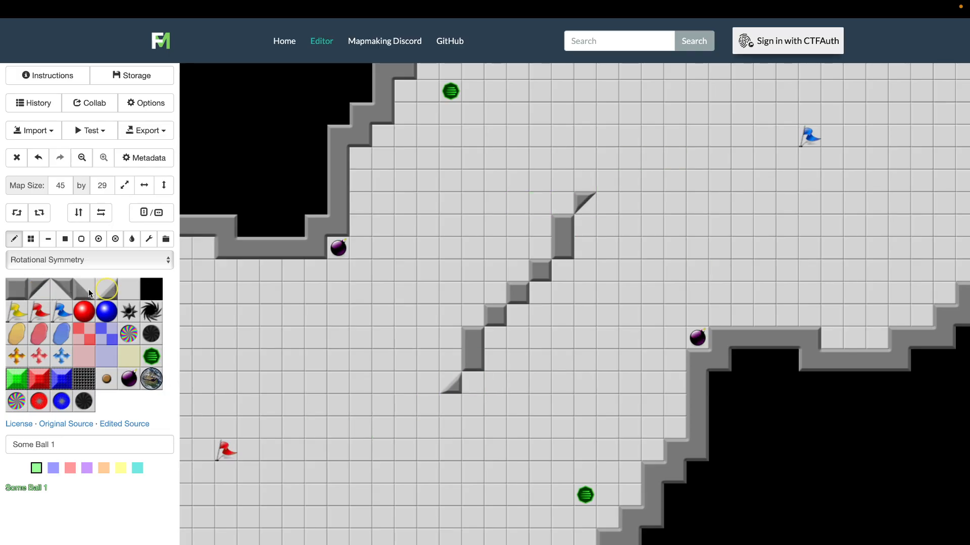
{"action": "left_click", "coordinate": [40, 290]}
{"action": "left_click", "coordinate": [473, 375]}
{"action": "left_click", "coordinate": [510, 294]}
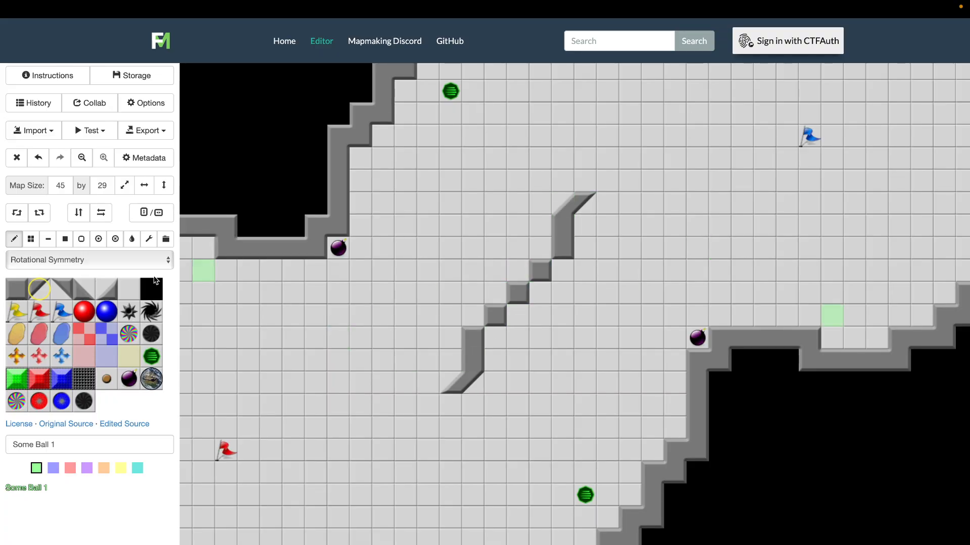
Replace the central wall tile with a dark gate and the wall tiles diagonally beside it with floor
{"action": "left_click", "coordinate": [84, 379]}
{"action": "left_click", "coordinate": [504, 319]}
{"action": "left_click", "coordinate": [520, 301]}
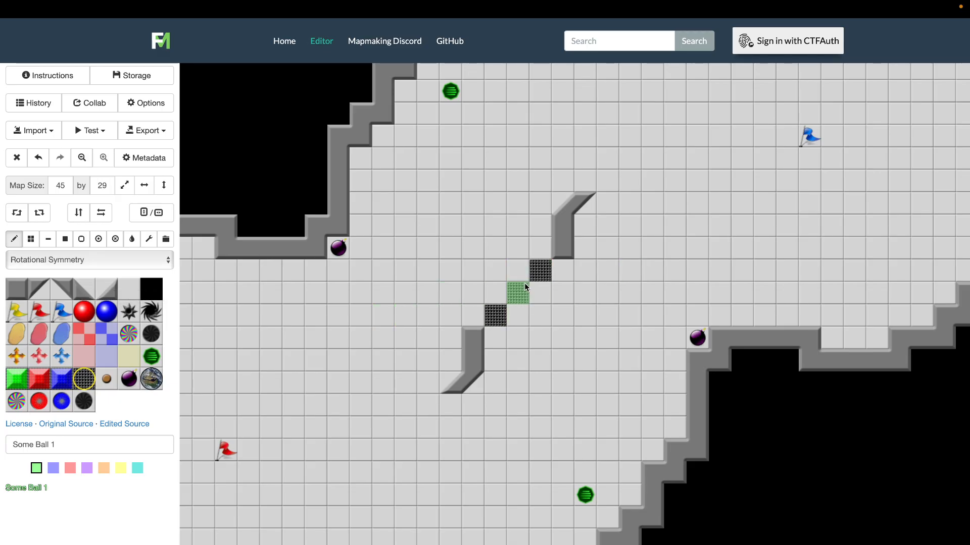
{"action": "left_click", "coordinate": [125, 284]}
{"action": "left_click", "coordinate": [498, 311]}
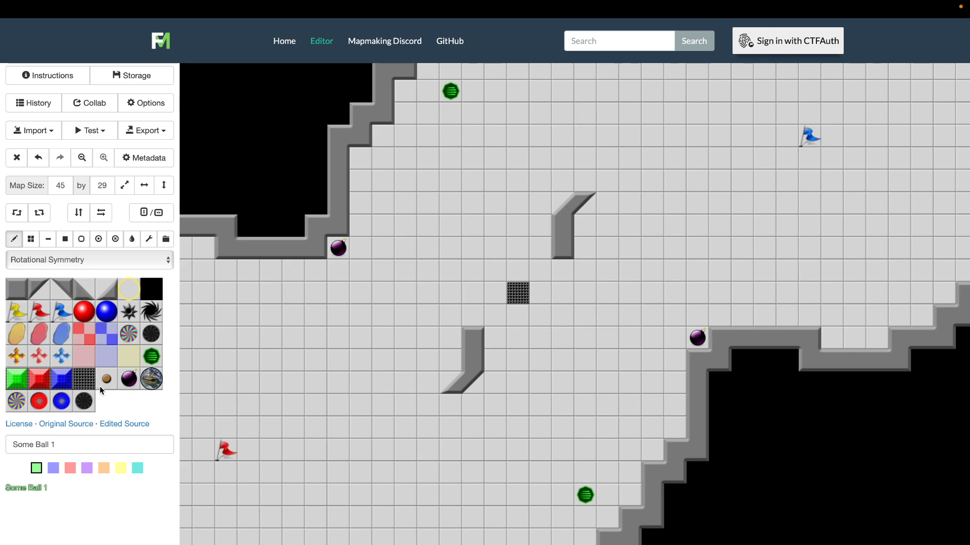
Place a button diagonally up-left of the central gate, mirrored on its lower-right side
{"action": "left_click", "coordinate": [490, 277]}
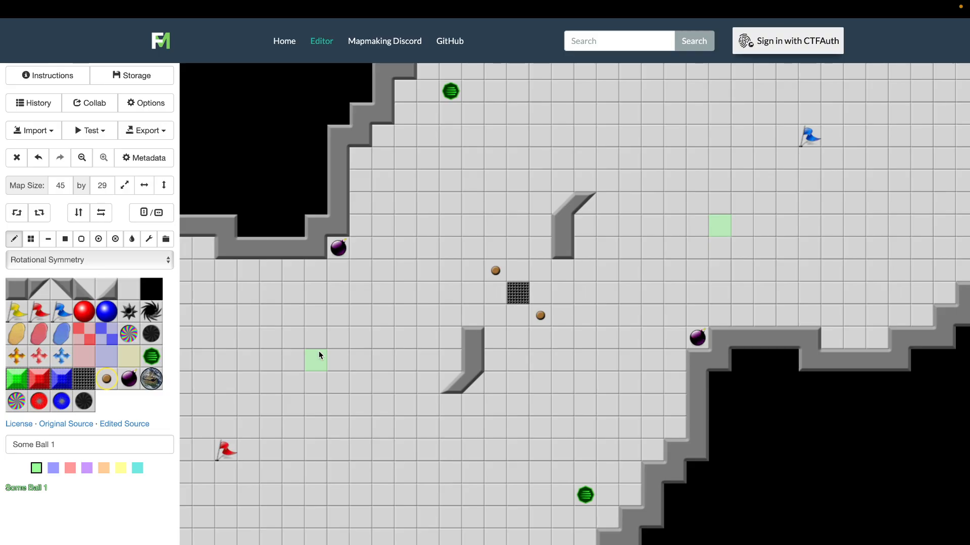
{"action": "scroll", "coordinate": [319, 351], "scroll_direction": "up", "scroll_amount": 1}
{"action": "scroll", "coordinate": [319, 355], "scroll_direction": "down", "scroll_amount": 1}
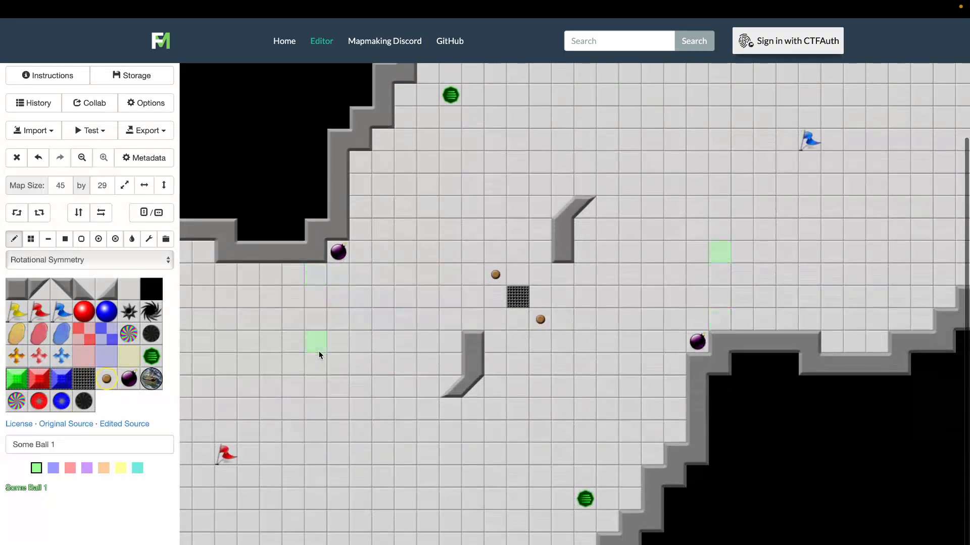
Copy the lower bent wall piece, stamp it five tiles to its left, and stamp another copy one tile left and down of the original
{"action": "scroll", "coordinate": [319, 355], "scroll_direction": "up", "scroll_amount": 1}
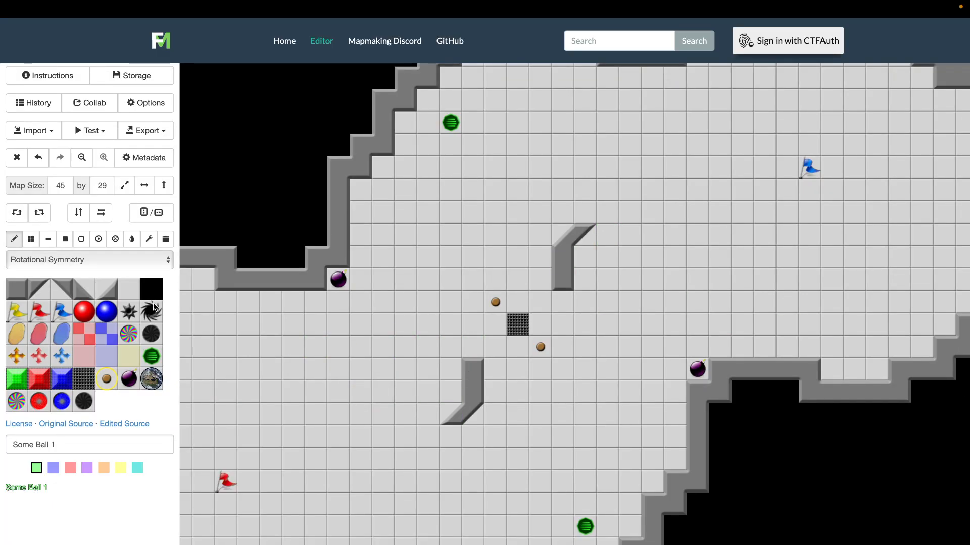
{"action": "left_click", "coordinate": [166, 241]}
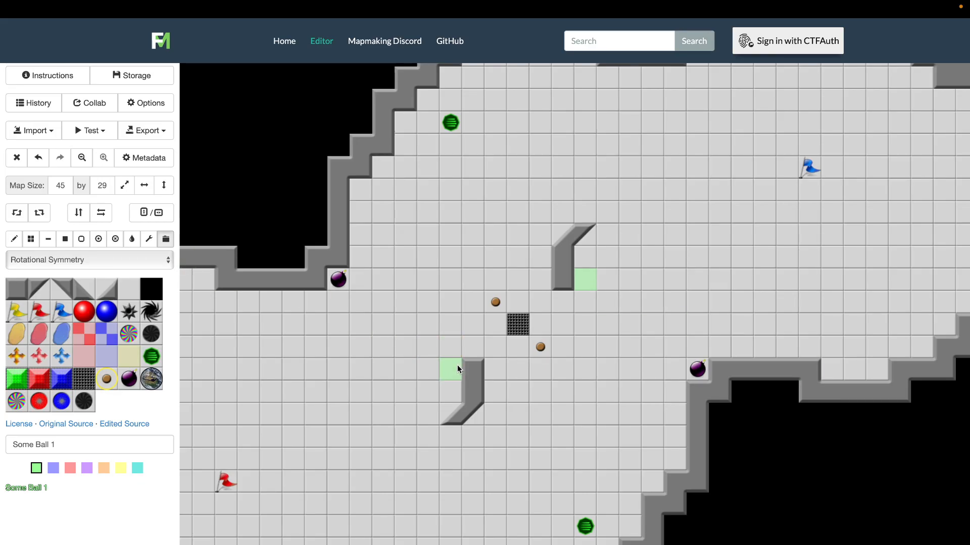
{"action": "left_click_drag", "start_coordinate": [459, 367], "coordinate": [477, 419]}
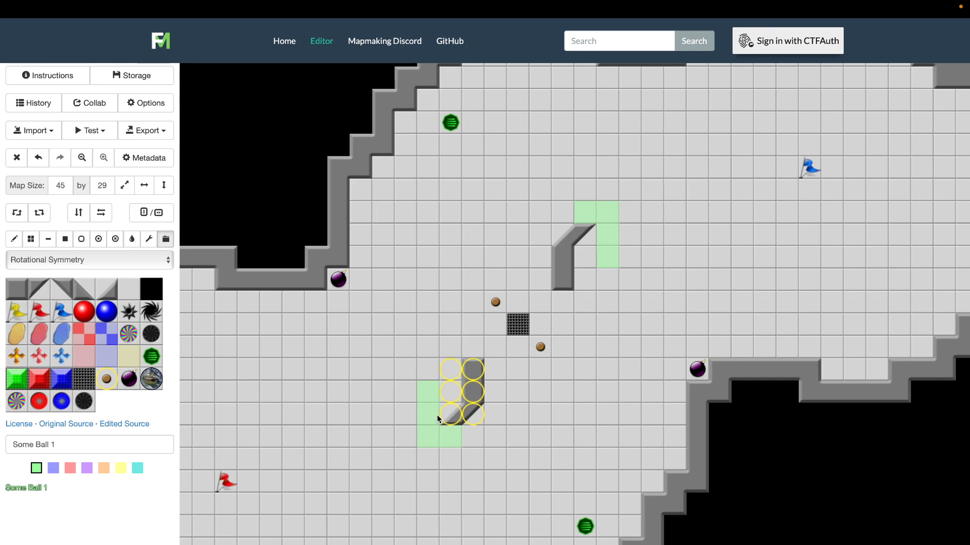
{"action": "left_click", "coordinate": [340, 396]}
{"action": "left_click", "coordinate": [166, 239]}
{"action": "left_click_drag", "start_coordinate": [332, 364], "coordinate": [360, 411]}
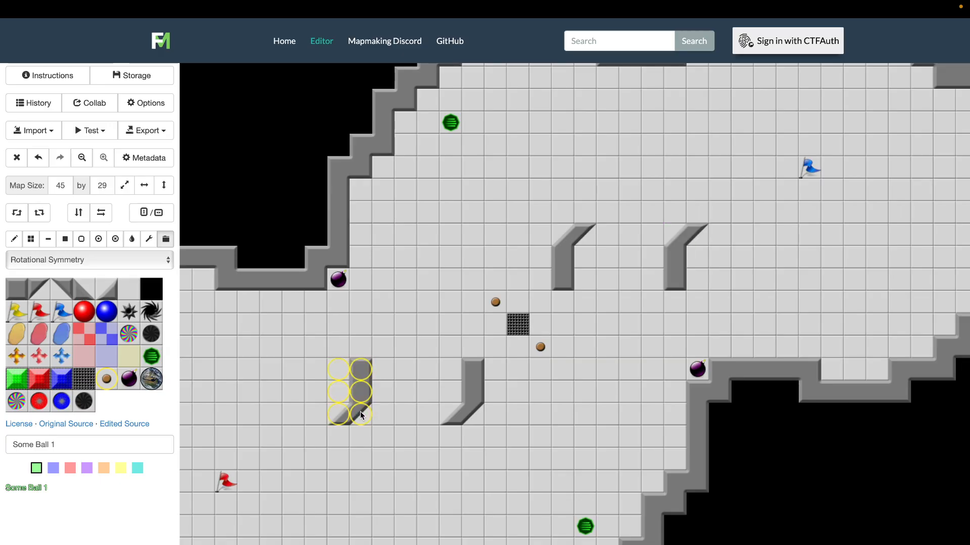
{"action": "left_click", "coordinate": [437, 405]}
Replace the extra wall copy near the red flag and the leftover original wall tiles with floor
{"action": "left_click", "coordinate": [127, 290]}
{"action": "mouse_move", "coordinate": [338, 368]}
{"action": "left_mouse_down"}
{"action": "mouse_move", "coordinate": [356, 367]}
{"action": "mouse_move", "coordinate": [342, 411]}
{"action": "left_mouse_up"}
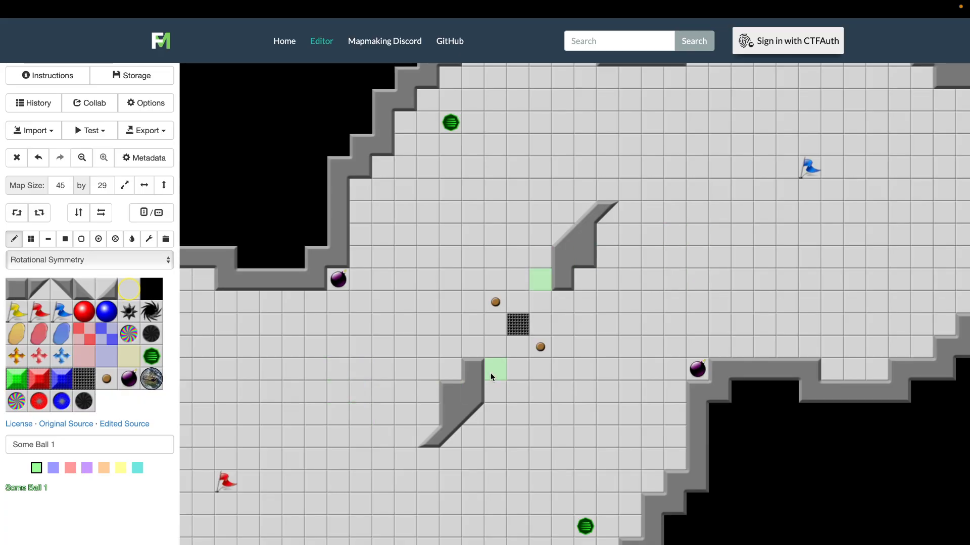
{"action": "left_click_drag", "start_coordinate": [478, 374], "coordinate": [477, 405]}
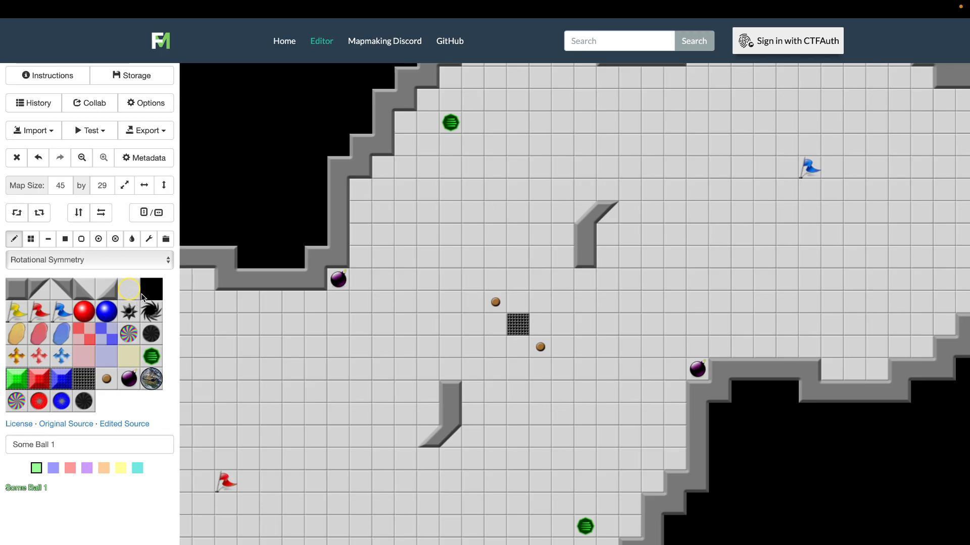
Extend the central gate into a three-tile diagonal with dark gates at its lower left and upper right
{"action": "left_click", "coordinate": [84, 378]}
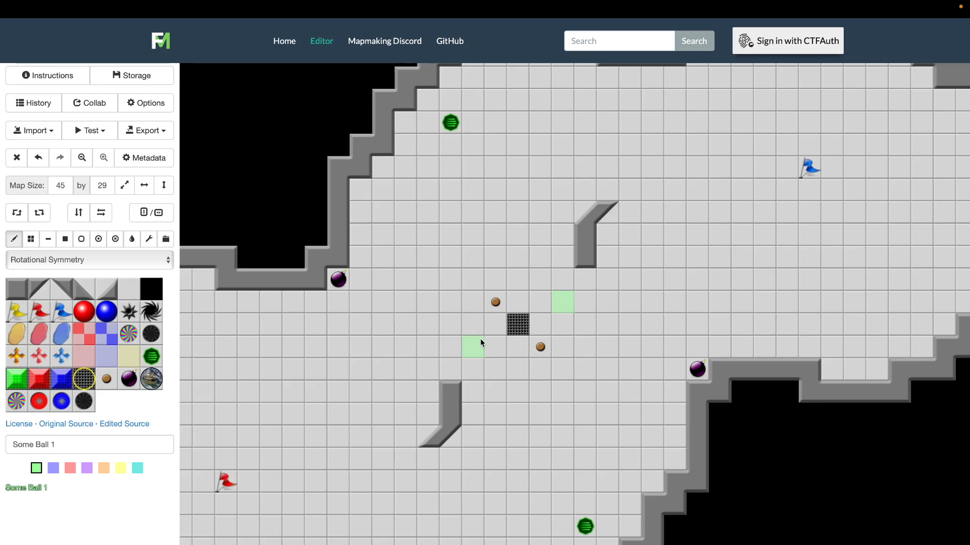
{"action": "left_click", "coordinate": [513, 329]}
{"action": "left_click", "coordinate": [498, 343]}
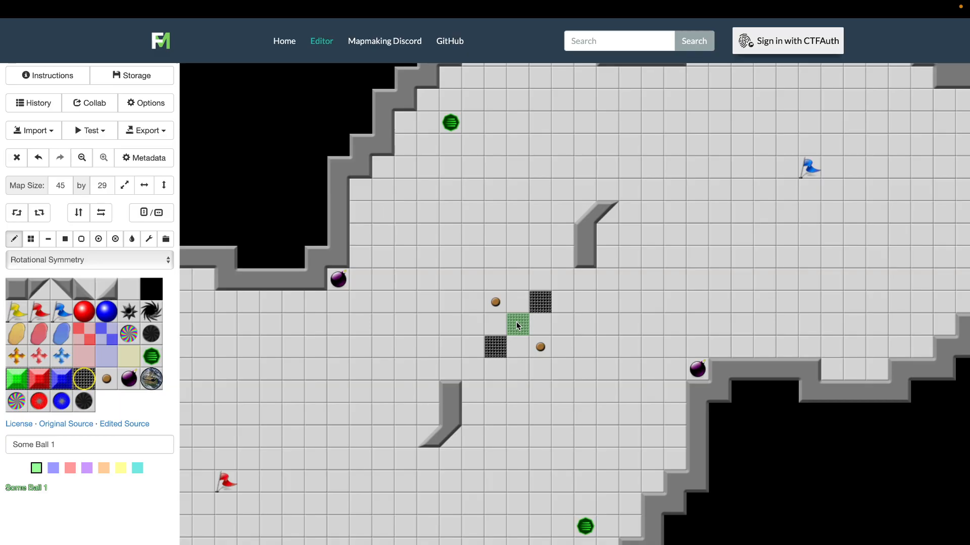
{"action": "left_click", "coordinate": [516, 322]}
Place spikes diagonally at the lower left and upper right of the lower-right green powerup
{"action": "scroll", "coordinate": [559, 437], "scroll_direction": "down", "scroll_amount": 1}
{"action": "scroll", "coordinate": [559, 438], "scroll_direction": "up", "scroll_amount": 1}
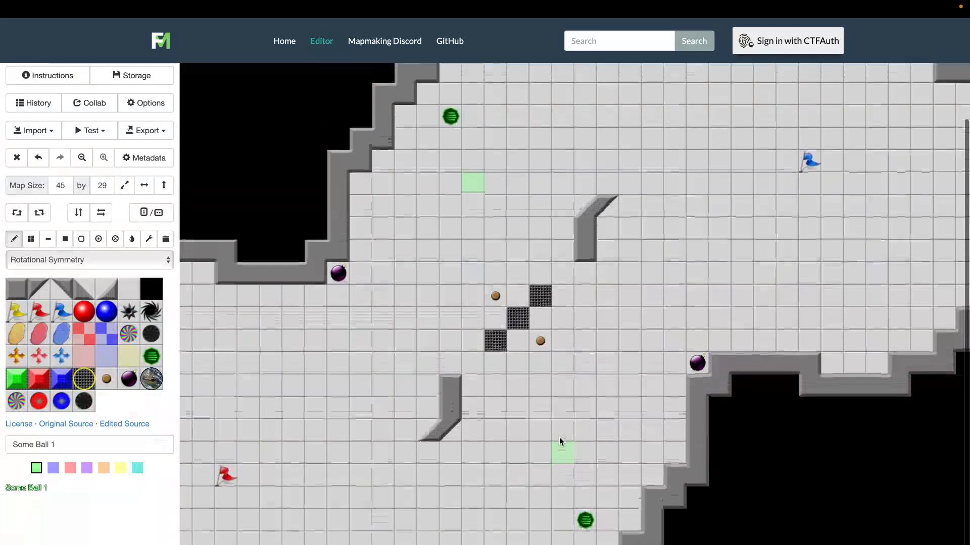
{"action": "scroll", "coordinate": [559, 438], "scroll_direction": "up", "scroll_amount": 1}
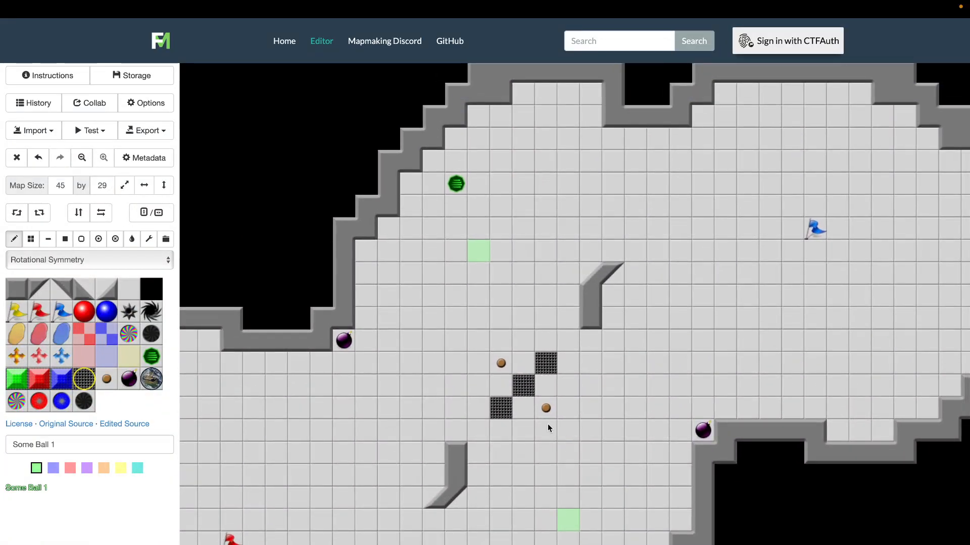
{"action": "scroll", "coordinate": [610, 391], "scroll_direction": "right", "scroll_amount": 1}
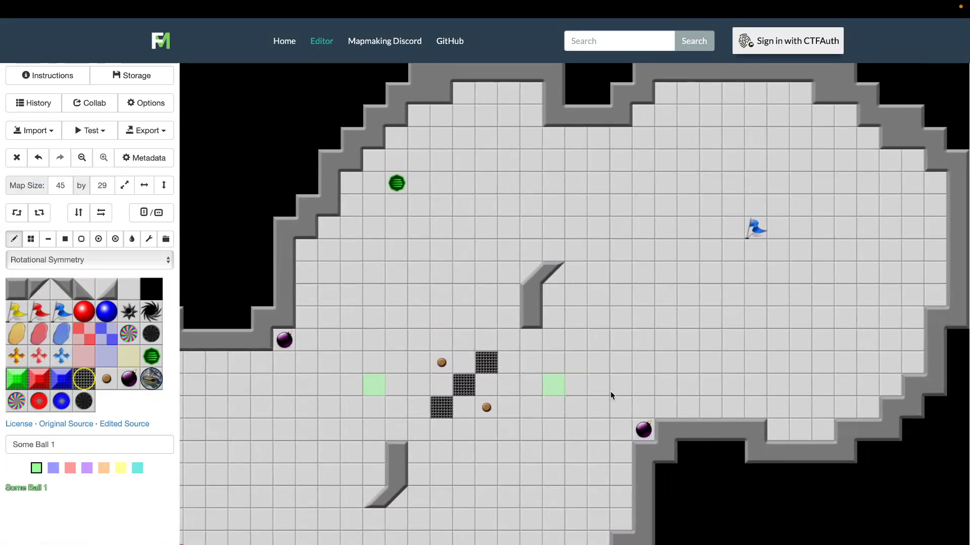
{"action": "scroll", "coordinate": [610, 395], "scroll_direction": "down", "scroll_amount": 1}
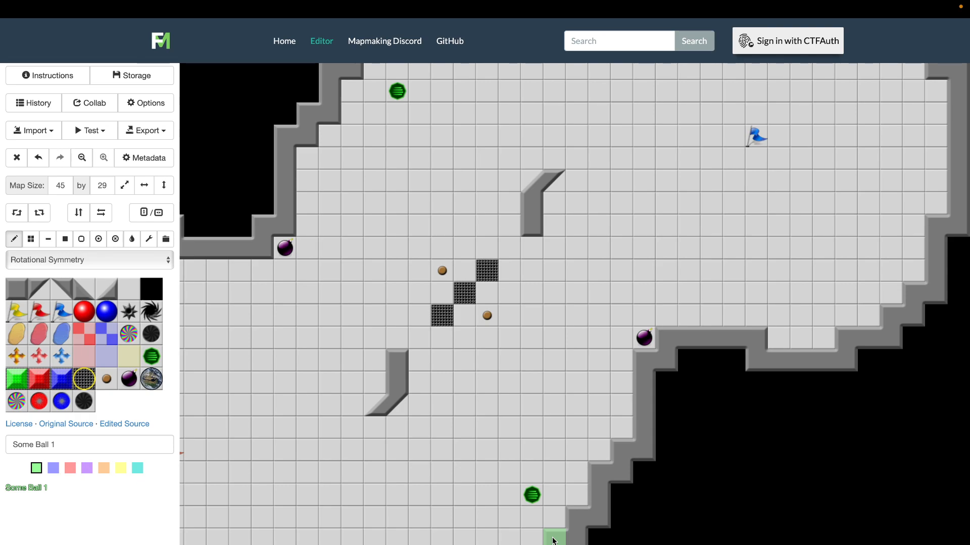
{"action": "left_click", "coordinate": [131, 315]}
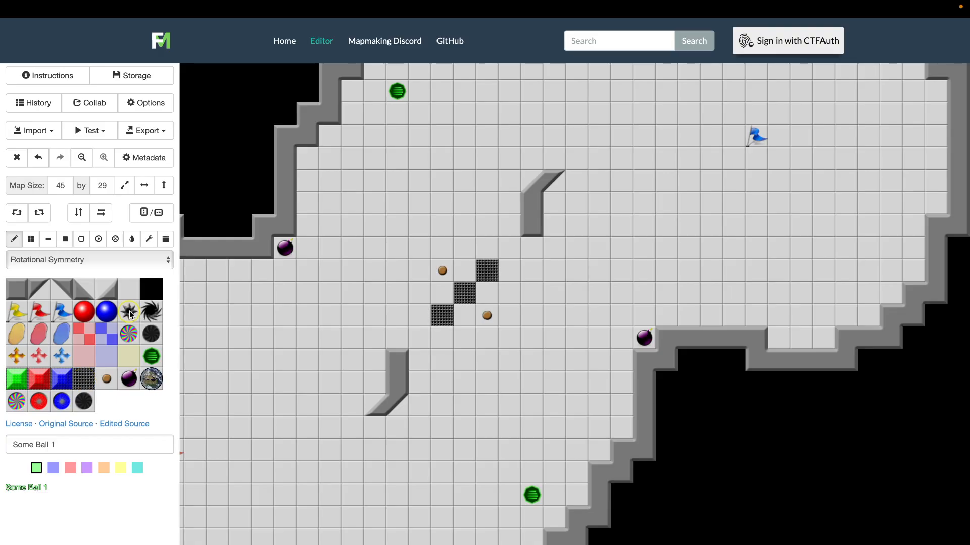
{"action": "left_click", "coordinate": [509, 518]}
{"action": "left_click", "coordinate": [554, 473]}
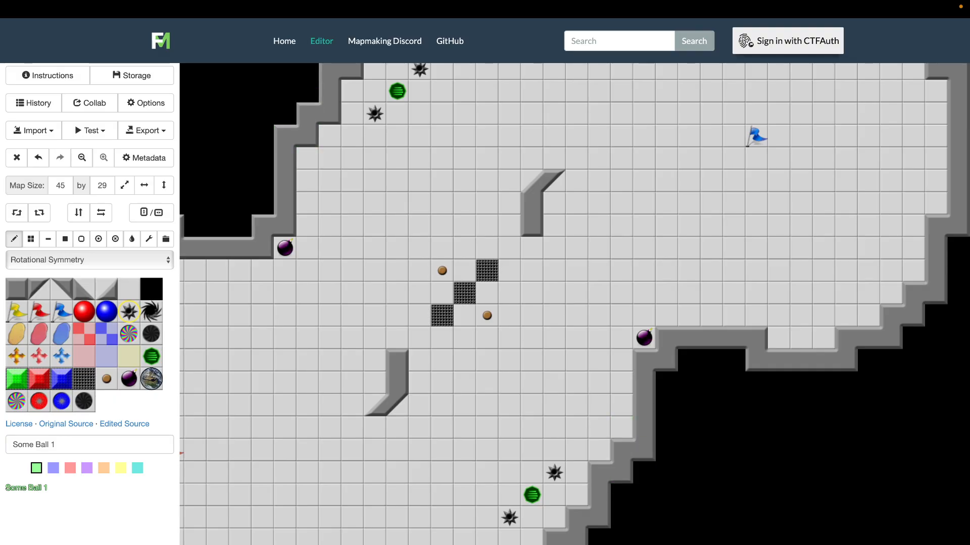
Place diagonal wall tiles outside the stepped wall by the lower-right powerup and replace the old steps with floor
{"action": "left_click", "coordinate": [134, 290]}
{"action": "left_click", "coordinate": [102, 297]}
{"action": "left_click_drag", "start_coordinate": [579, 541], "coordinate": [599, 515]}
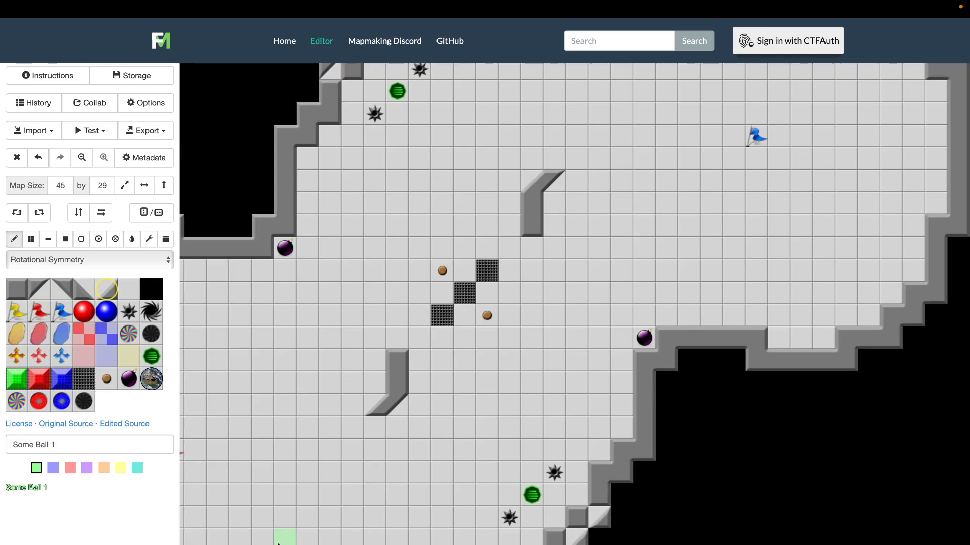
{"action": "left_click", "coordinate": [129, 289]}
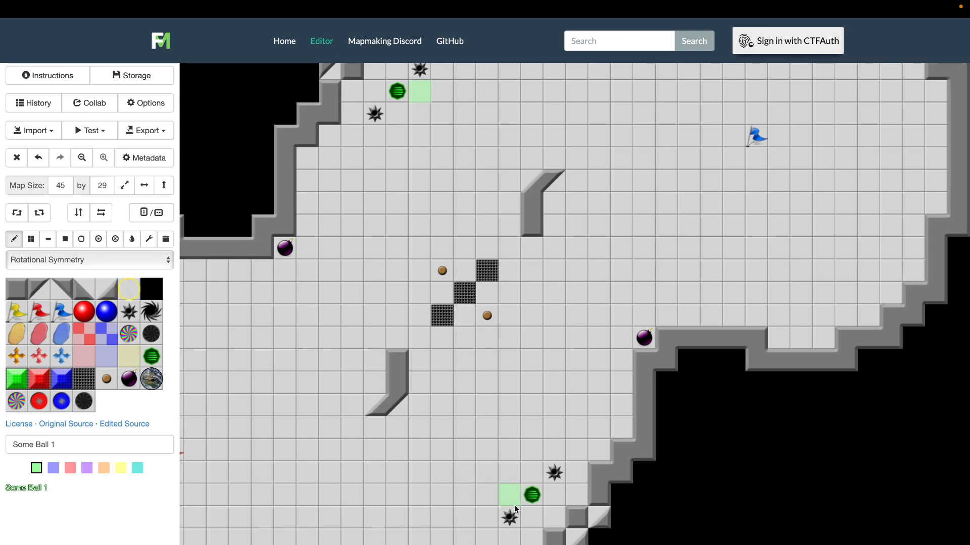
{"action": "left_click_drag", "start_coordinate": [573, 533], "coordinate": [596, 470]}
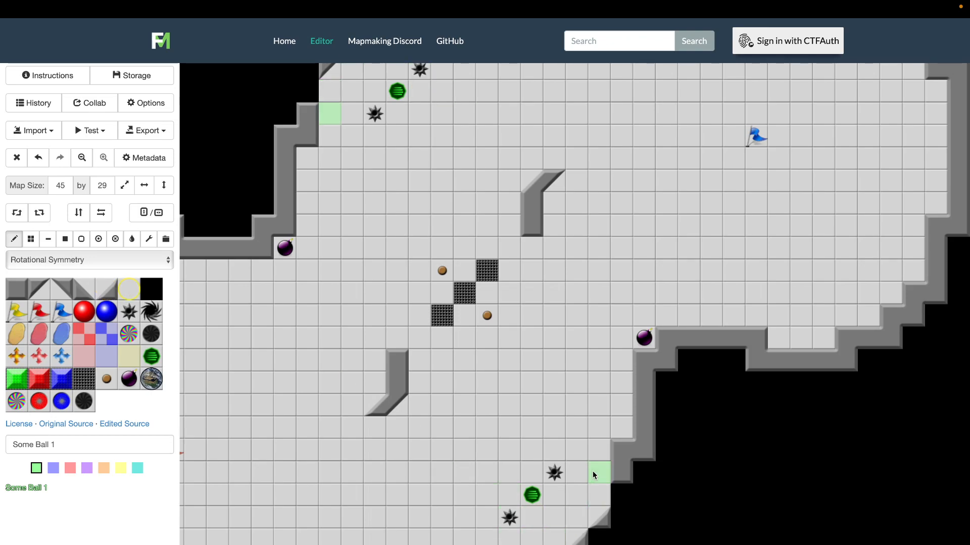
Extend the vertical wall beside the lower-right powerup downward and join it to the slanted section with diagonal wall tiles
{"action": "left_click", "coordinate": [20, 297]}
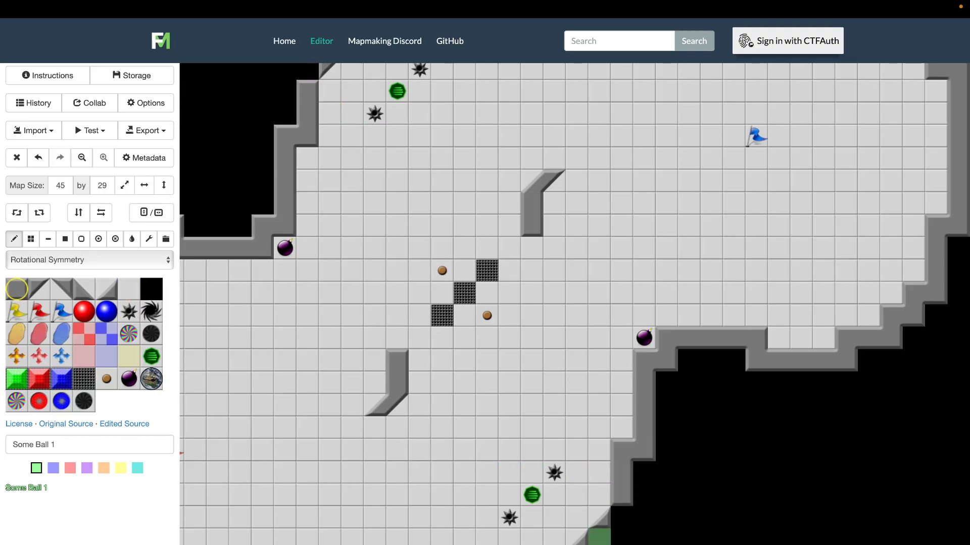
{"action": "left_click", "coordinate": [46, 287]}
{"action": "left_click", "coordinate": [615, 514]}
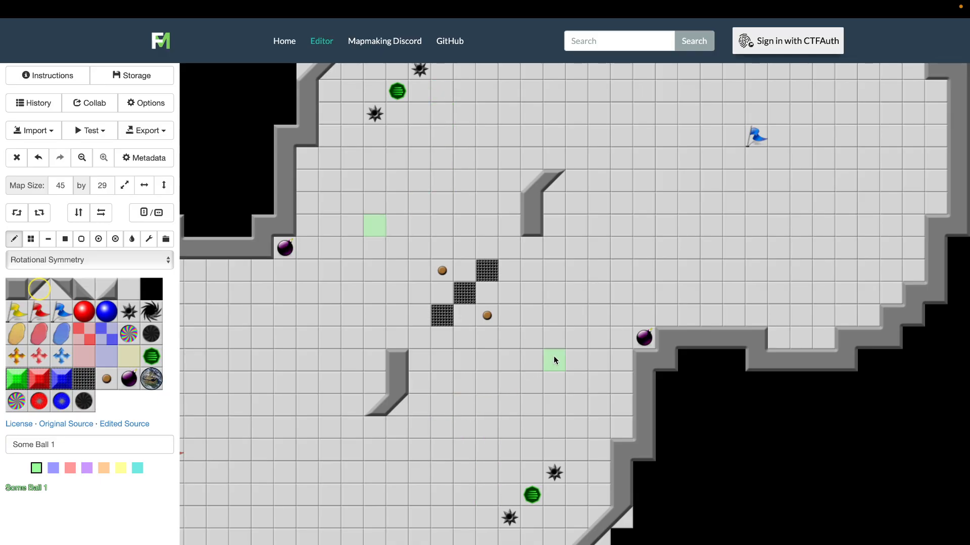
Place three yellow boosts around the lower-right powerup: one at the wall corner, one diagonally up-left of it, and one left of the lower spike
{"action": "left_click", "coordinate": [17, 356]}
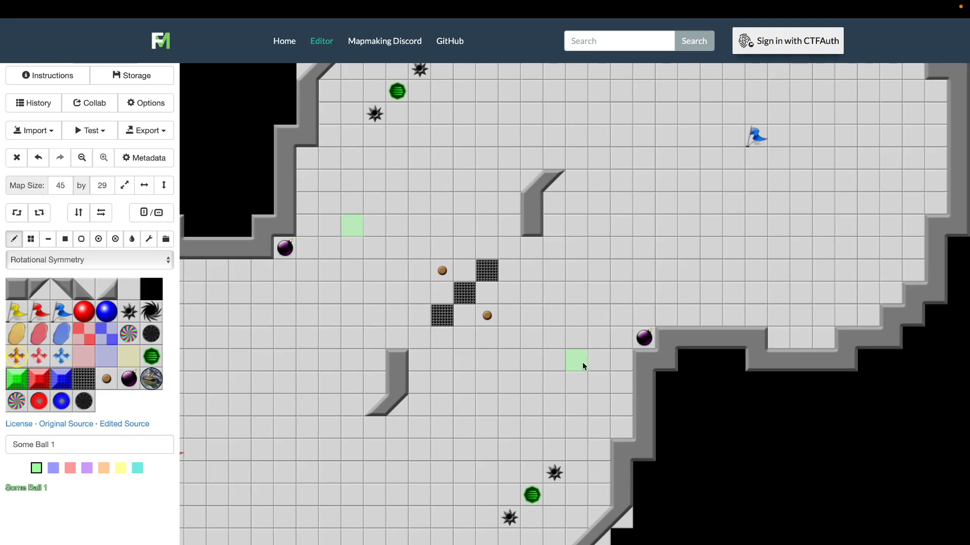
{"action": "left_click", "coordinate": [601, 427]}
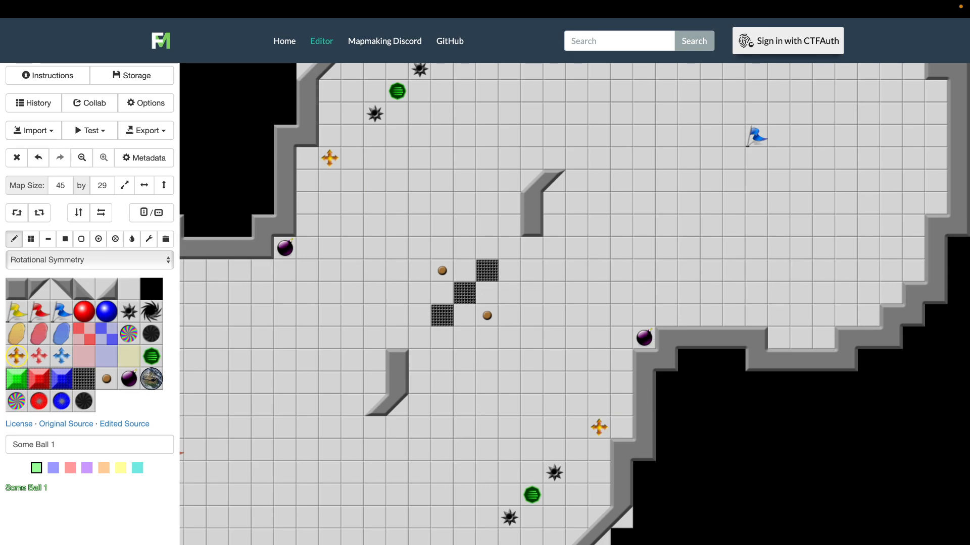
{"action": "scroll", "coordinate": [307, 481], "scroll_direction": "left", "scroll_amount": 2}
{"action": "scroll", "coordinate": [307, 482], "scroll_direction": "up", "scroll_amount": 1}
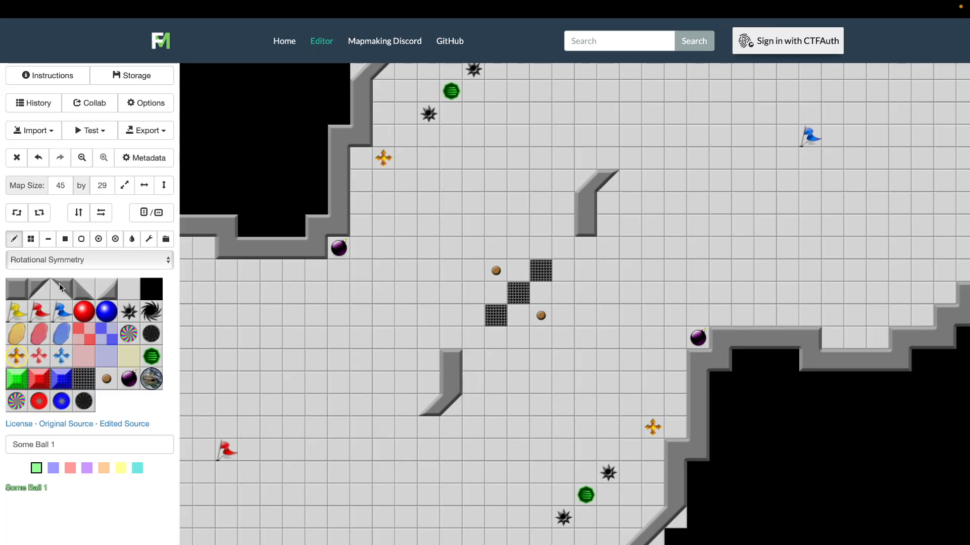
{"action": "left_click", "coordinate": [84, 289]}
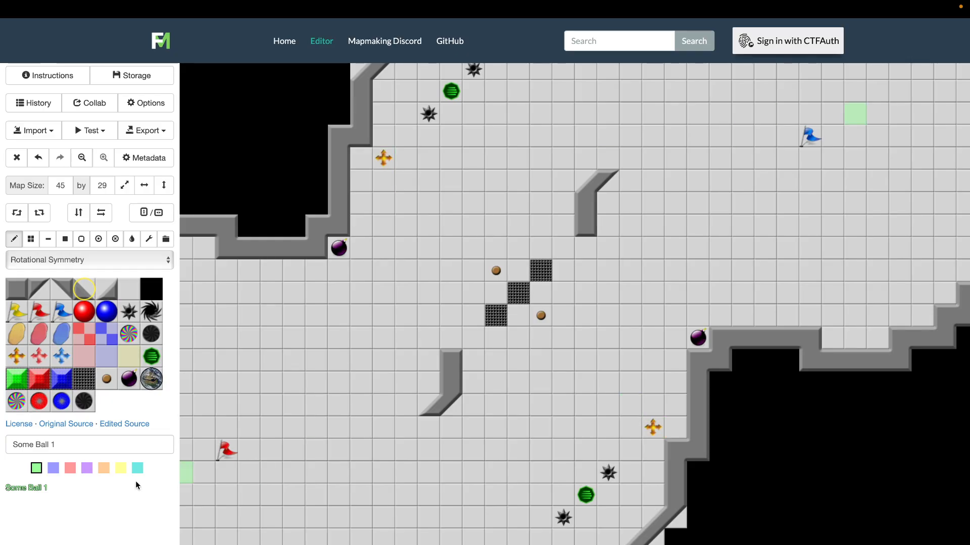
{"action": "left_click", "coordinate": [17, 358]}
{"action": "left_click", "coordinate": [629, 406]}
{"action": "left_click", "coordinate": [497, 538]}
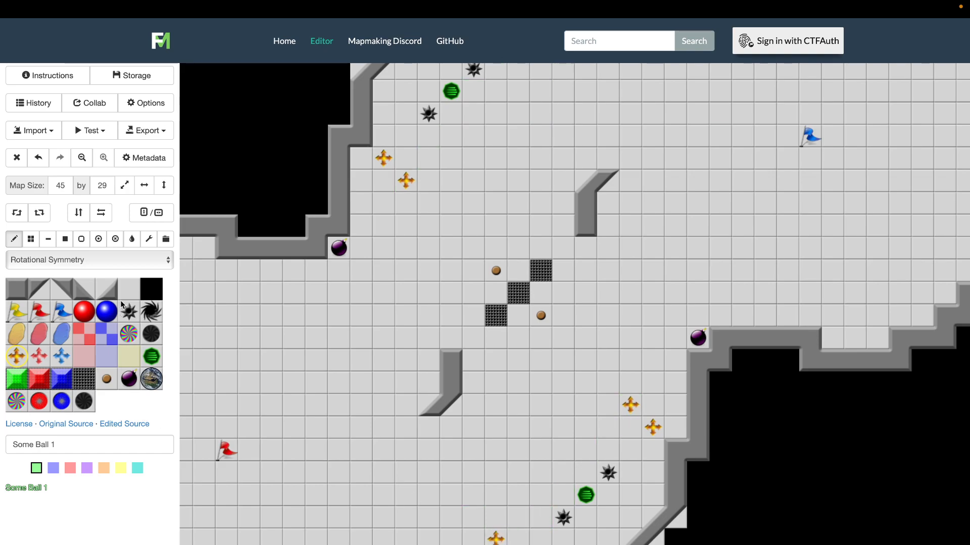
Replace the boost at the wall corner above the lower-right powerup with floor, and bevel the wall corner beside the nearby bomb with a diagonal wall tile
{"action": "left_click", "coordinate": [132, 288]}
{"action": "left_click", "coordinate": [654, 432]}
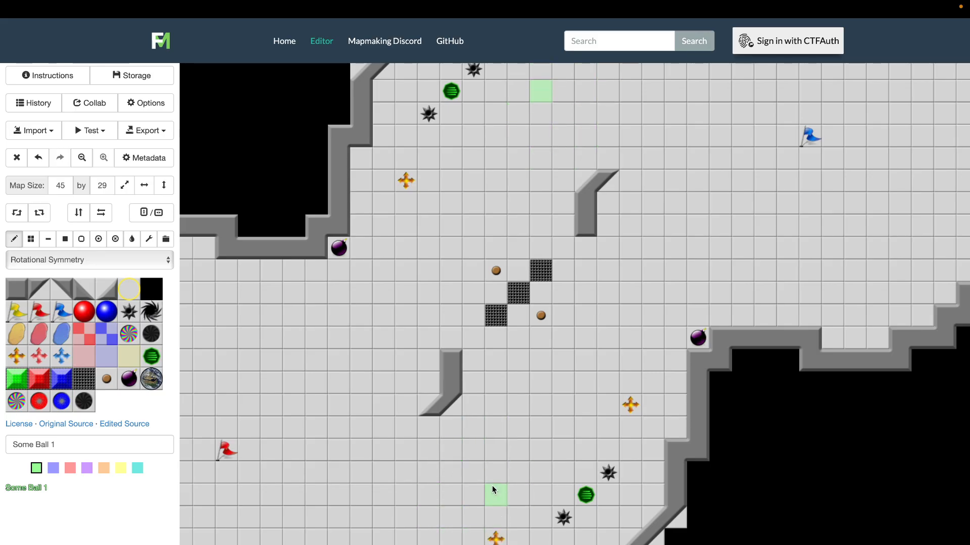
{"action": "scroll", "coordinate": [504, 428], "scroll_direction": "up", "scroll_amount": 3}
{"action": "scroll", "coordinate": [504, 429], "scroll_direction": "right", "scroll_amount": 2}
{"action": "scroll", "coordinate": [505, 429], "scroll_direction": "down", "scroll_amount": 1}
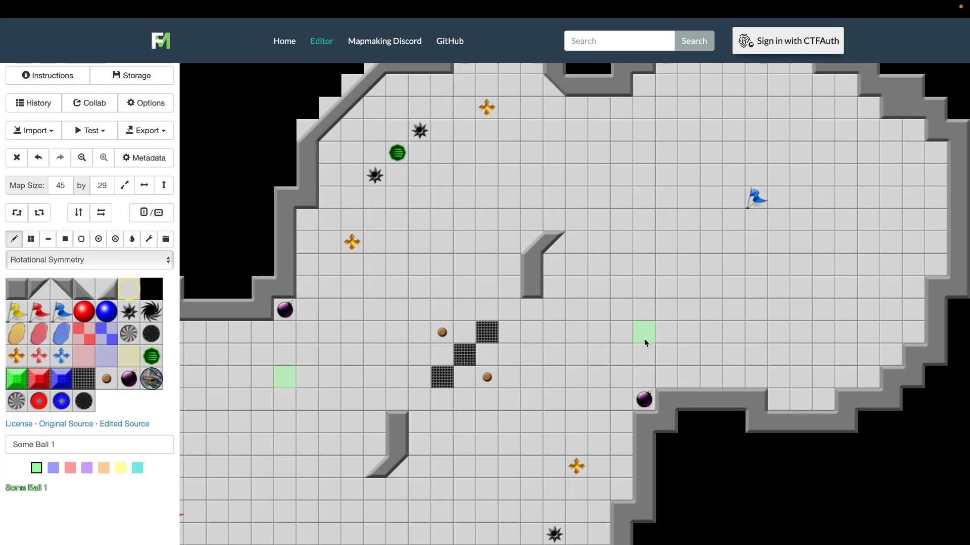
{"action": "left_click", "coordinate": [643, 399]}
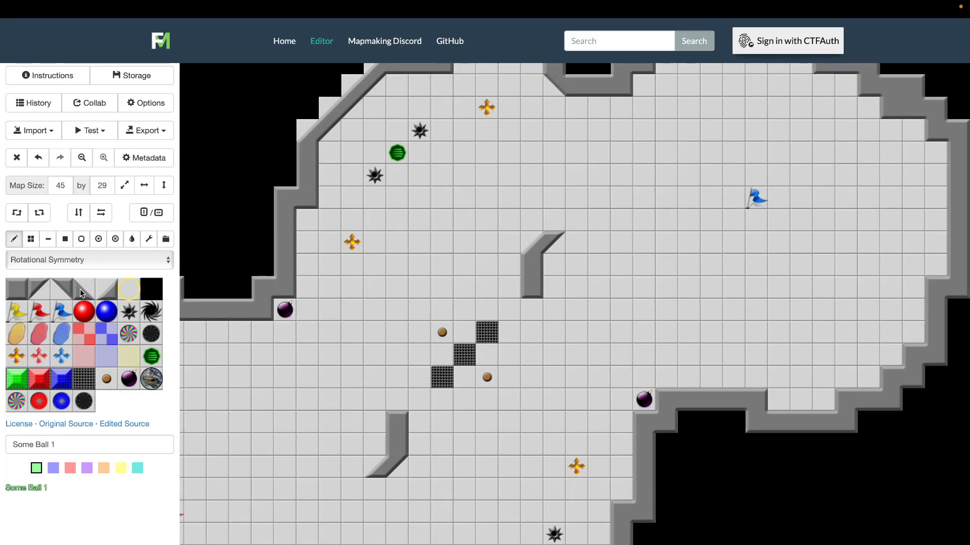
{"action": "left_click", "coordinate": [98, 297]}
{"action": "left_click", "coordinate": [669, 399]}
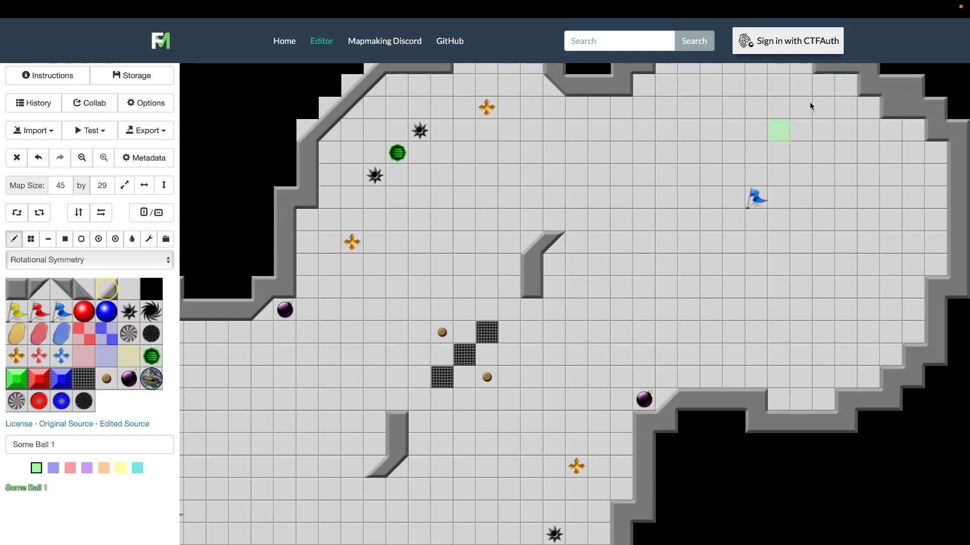
Place a bomb in the lower-right corner of the blue base and a yellow boost near the base's upper-right corner
{"action": "scroll", "coordinate": [841, 188], "scroll_direction": "up", "scroll_amount": 1}
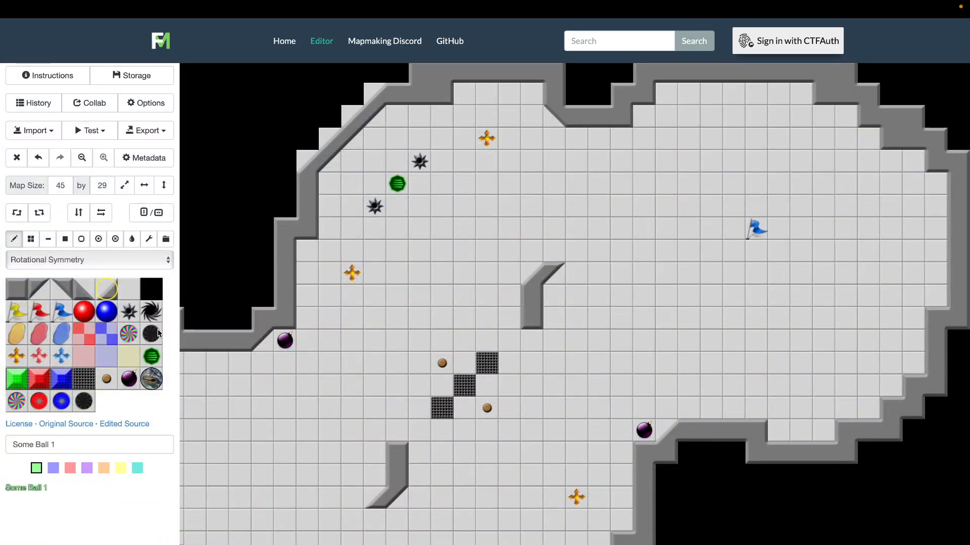
{"action": "left_click", "coordinate": [128, 379]}
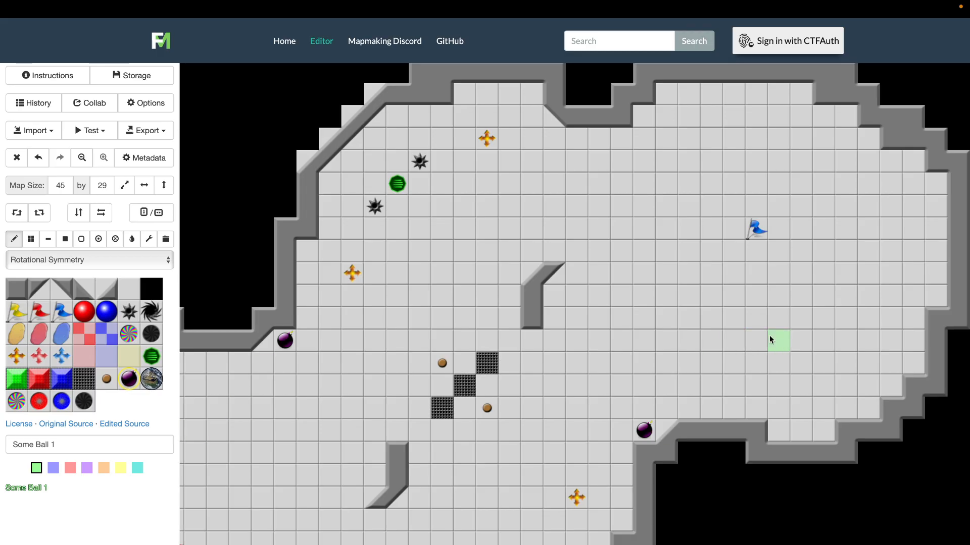
{"action": "left_click", "coordinate": [913, 362]}
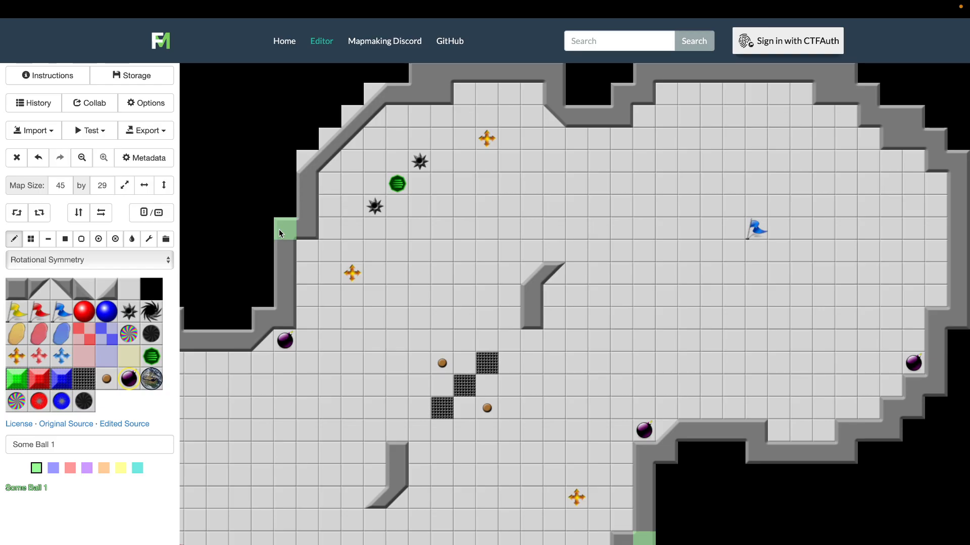
{"action": "left_click", "coordinate": [16, 356]}
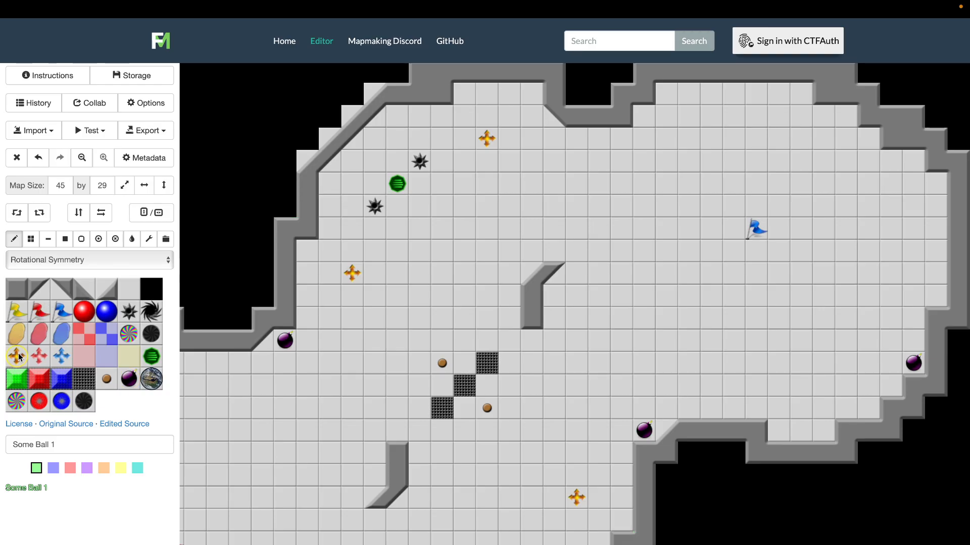
{"action": "left_click", "coordinate": [862, 166]}
{"action": "scroll", "coordinate": [743, 347], "scroll_direction": "down", "scroll_amount": 2}
{"action": "scroll", "coordinate": [743, 348], "scroll_direction": "left", "scroll_amount": 4}
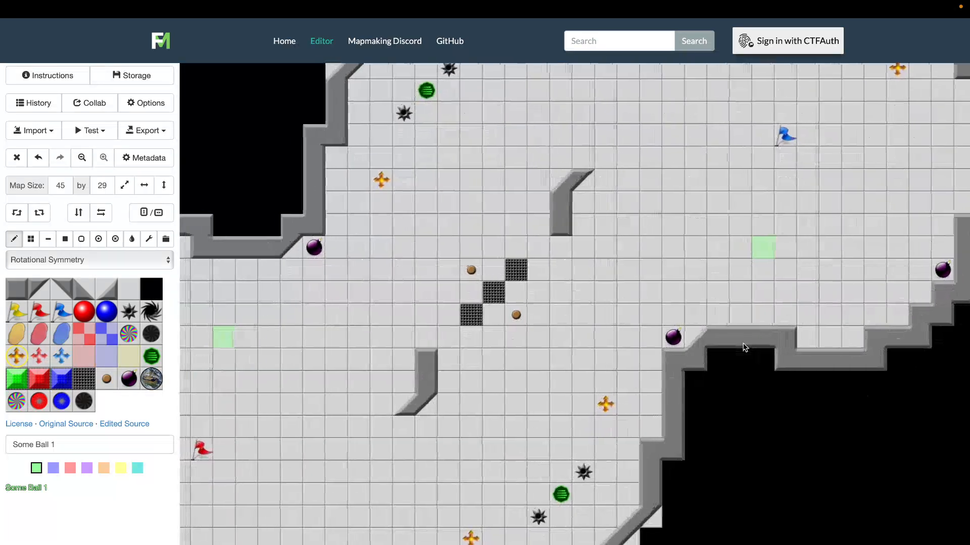
{"action": "scroll", "coordinate": [743, 347], "scroll_direction": "up", "scroll_amount": 2}
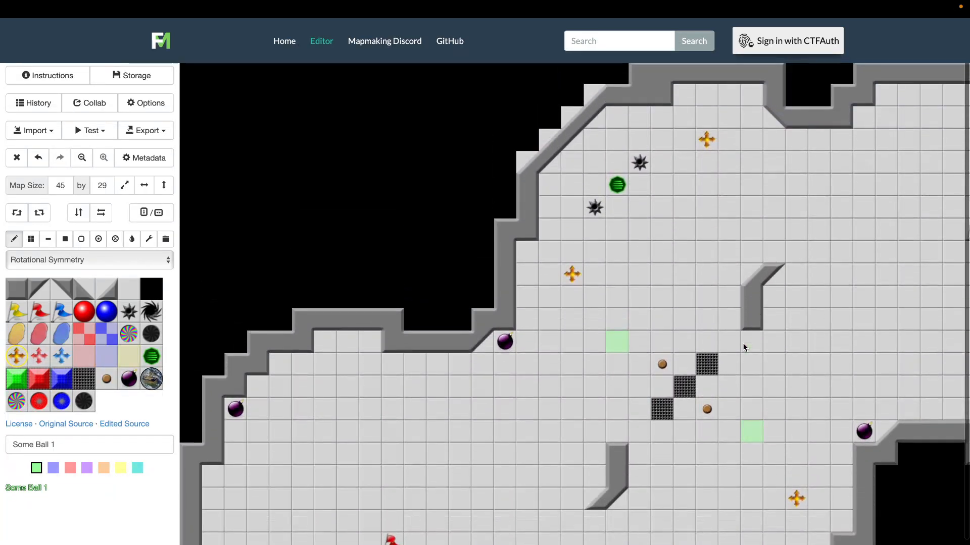
{"action": "scroll", "coordinate": [743, 348], "scroll_direction": "down", "scroll_amount": 2}
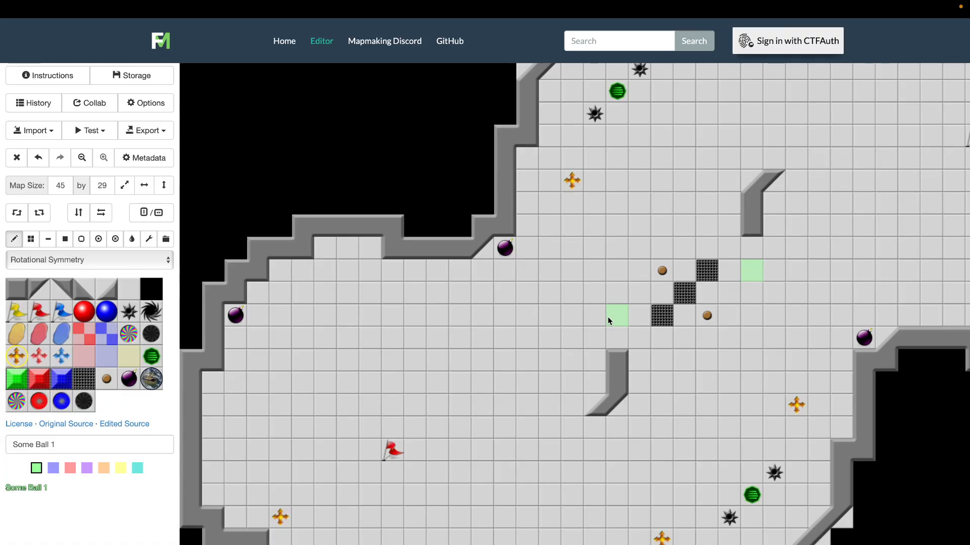
{"action": "scroll", "coordinate": [608, 317], "scroll_direction": "up", "scroll_amount": 2}
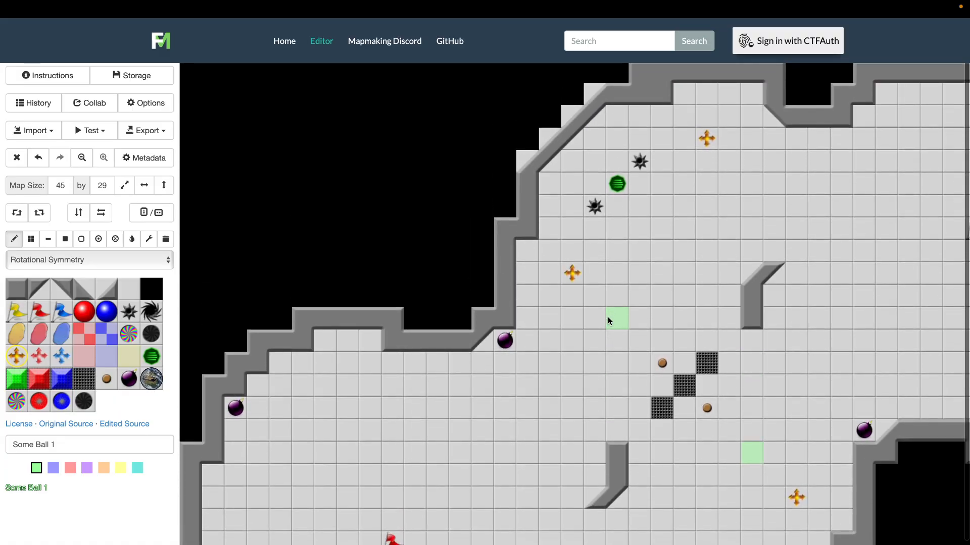
{"action": "scroll", "coordinate": [607, 317], "scroll_direction": "down", "scroll_amount": 2}
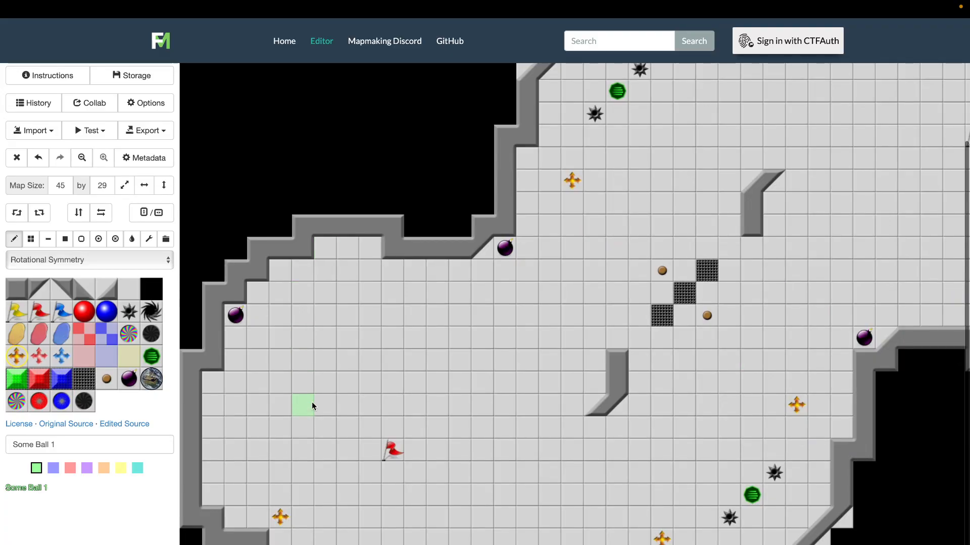
{"action": "left_click", "coordinate": [132, 289]}
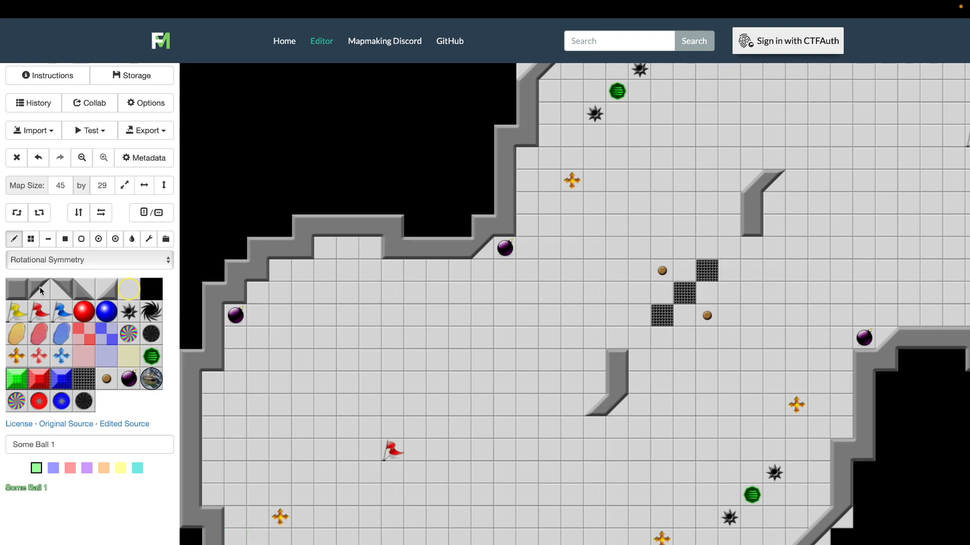
Build a V-shaped wall below the alcove in the red base's upper wall and thicken its right side in steps up to the outer wall
{"action": "left_click", "coordinate": [18, 289]}
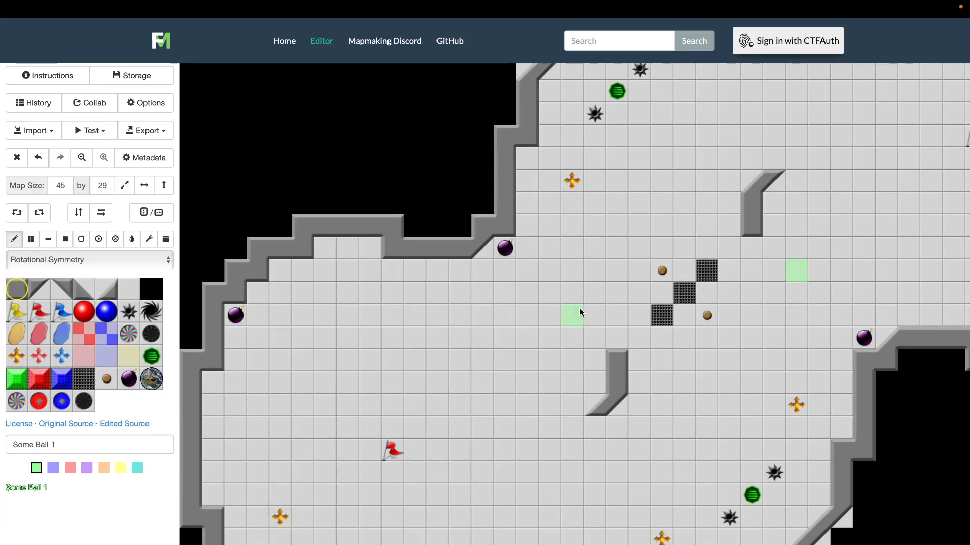
{"action": "scroll", "coordinate": [580, 312], "scroll_direction": "up", "scroll_amount": 2}
{"action": "scroll", "coordinate": [579, 312], "scroll_direction": "down", "scroll_amount": 2}
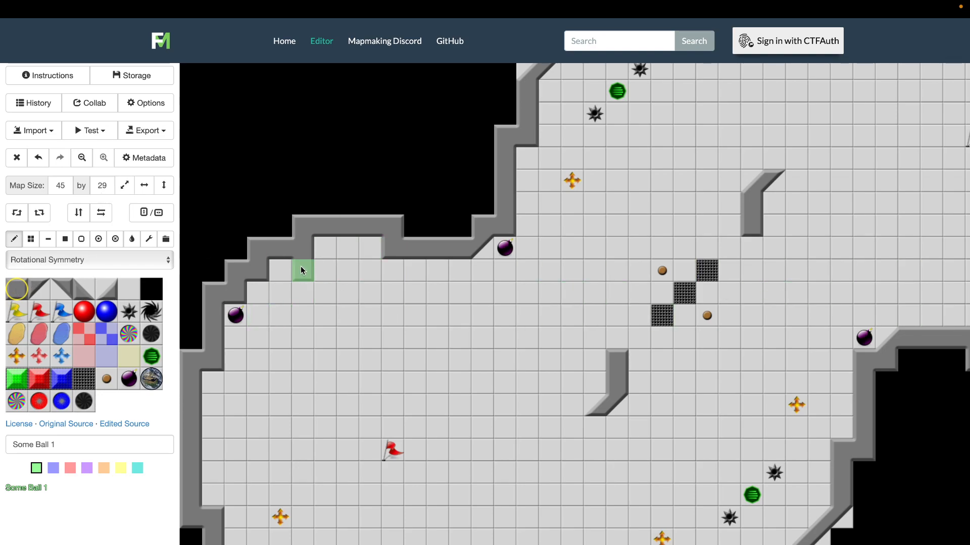
{"action": "left_click", "coordinate": [318, 298]}
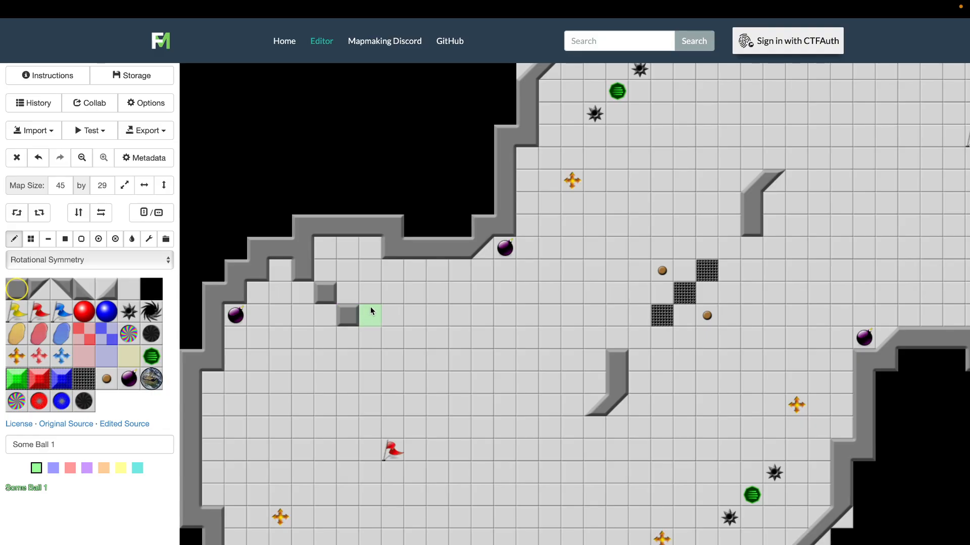
{"action": "left_click", "coordinate": [380, 295]}
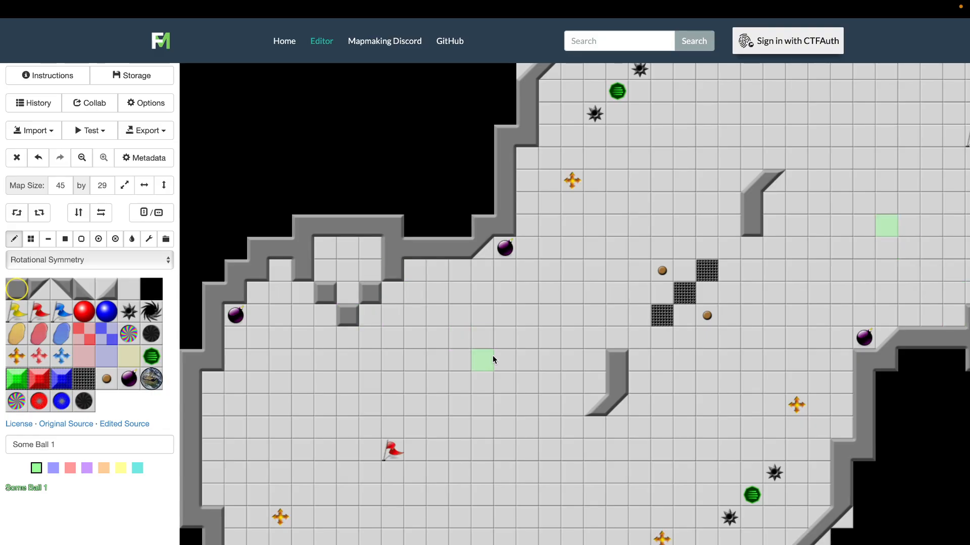
{"action": "left_click", "coordinate": [392, 290]}
{"action": "left_click", "coordinate": [408, 273]}
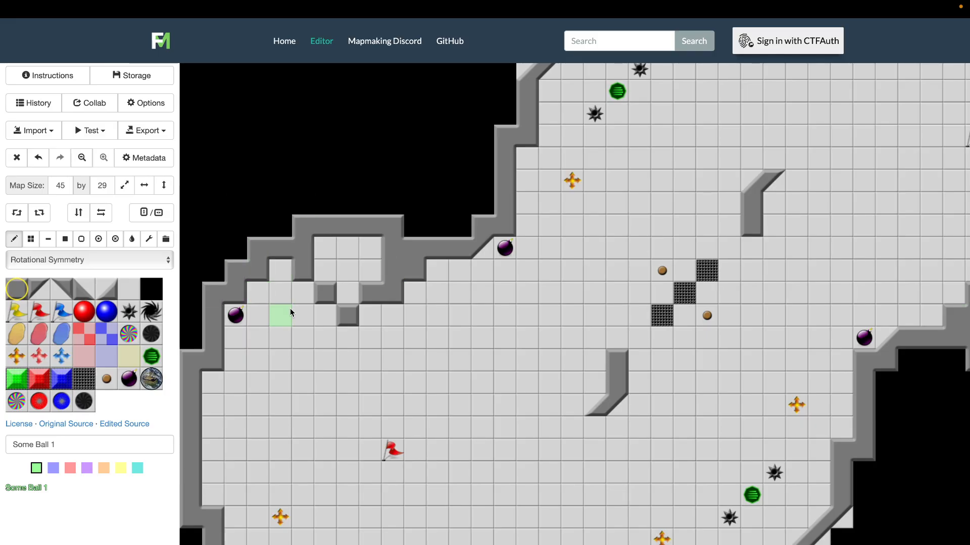
Erase the old alcove behind the V-shaped wall with empty tiles and smooth the V's left slope with diagonal wall tiles
{"action": "left_click", "coordinate": [147, 293]}
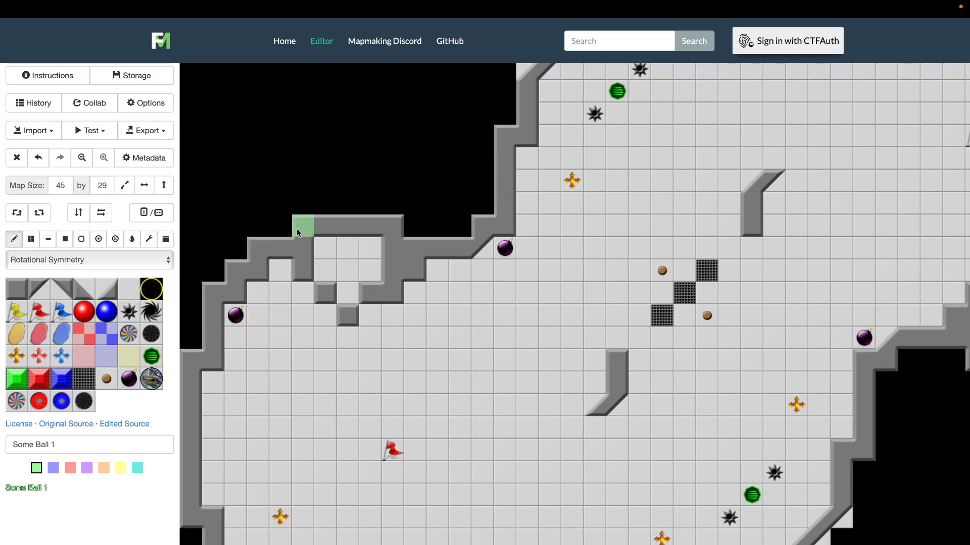
{"action": "mouse_move", "coordinate": [304, 231]}
{"action": "left_mouse_down"}
{"action": "mouse_move", "coordinate": [369, 230]}
{"action": "mouse_move", "coordinate": [395, 246]}
{"action": "mouse_move", "coordinate": [324, 248]}
{"action": "left_mouse_up"}
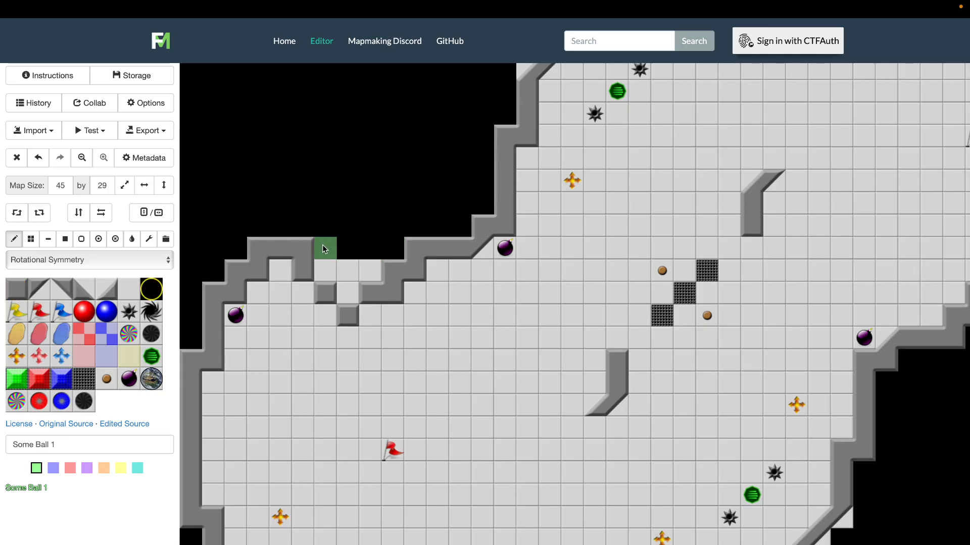
{"action": "left_click", "coordinate": [16, 289]}
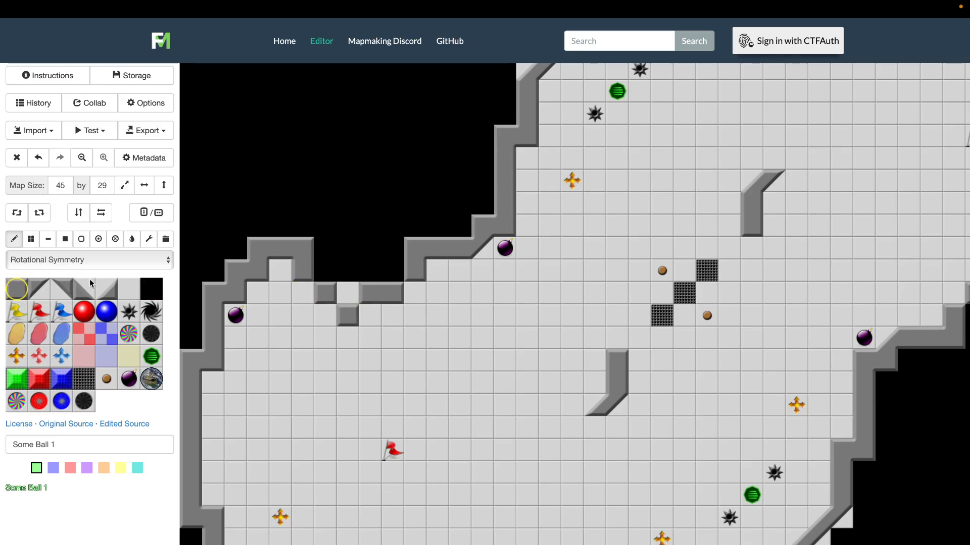
{"action": "left_click", "coordinate": [70, 295]}
{"action": "left_click", "coordinate": [331, 316]}
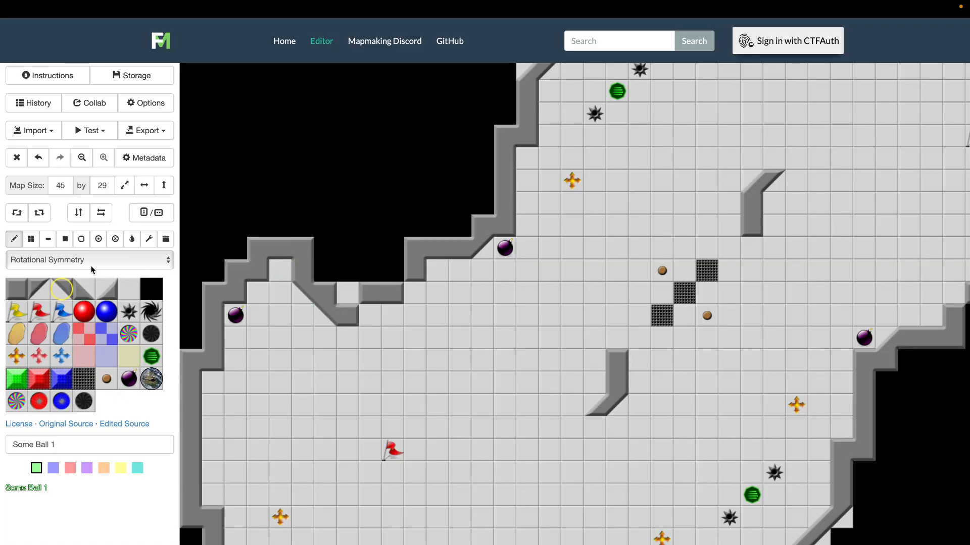
Straighten the red base's upper wall left of the V by filling the recess with wall and erasing the stepped wall above it
{"action": "left_click", "coordinate": [18, 290]}
{"action": "left_click", "coordinate": [280, 270]}
{"action": "left_click", "coordinate": [156, 294]}
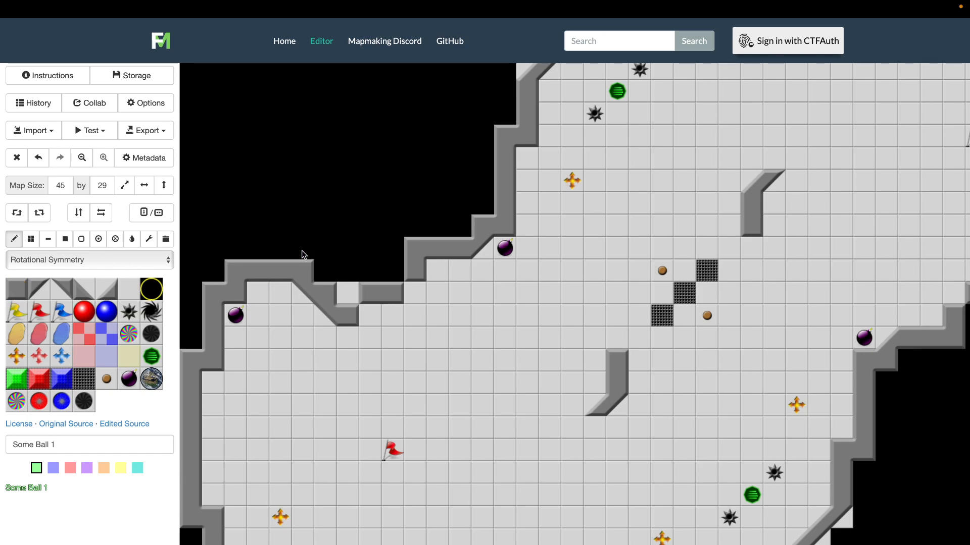
{"action": "left_click", "coordinate": [396, 283]}
Move the bomb in the red base's upper-left corner one tile to the right, restoring floor at its old place
{"action": "left_click", "coordinate": [128, 382]}
{"action": "left_click", "coordinate": [251, 321]}
{"action": "left_click", "coordinate": [125, 290]}
Square off the red base's upper-left wall corner, fill the gap inside the V and add a wall tile at the step right of it
{"action": "left_click", "coordinate": [20, 296]}
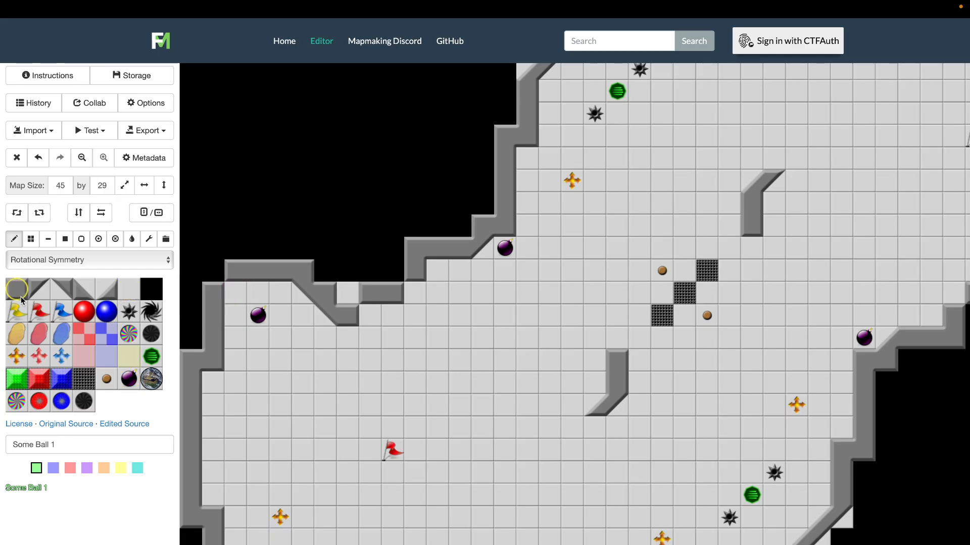
{"action": "left_click", "coordinate": [211, 273]}
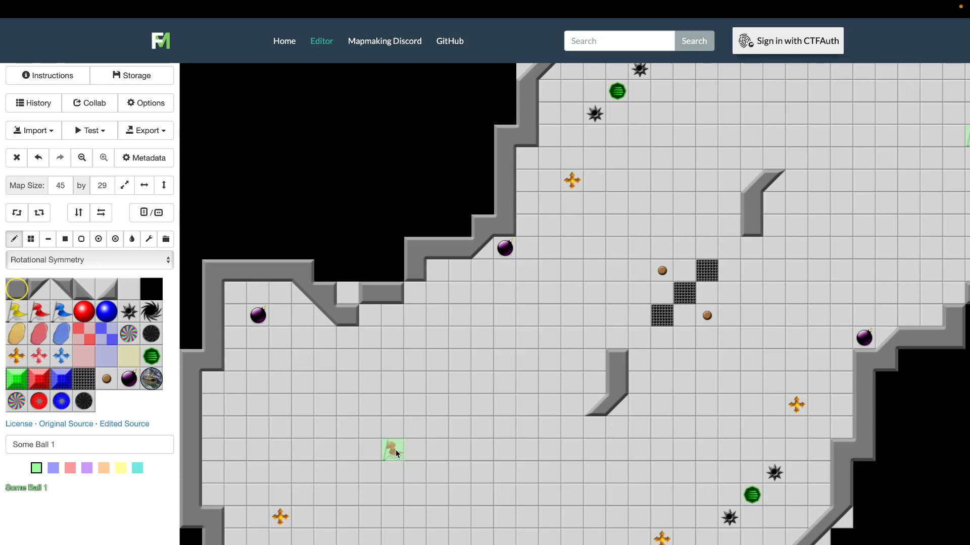
{"action": "left_click", "coordinate": [256, 309]}
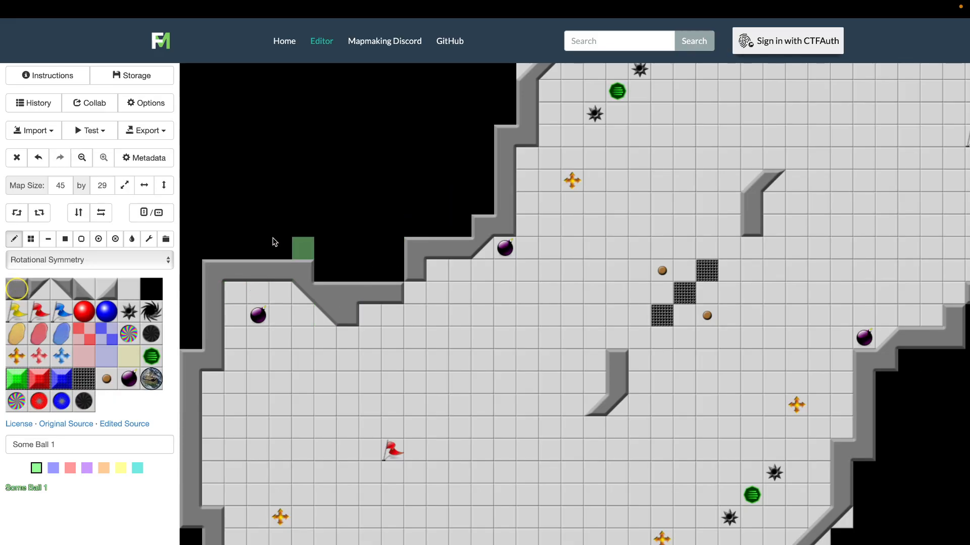
{"action": "left_click", "coordinate": [398, 274]}
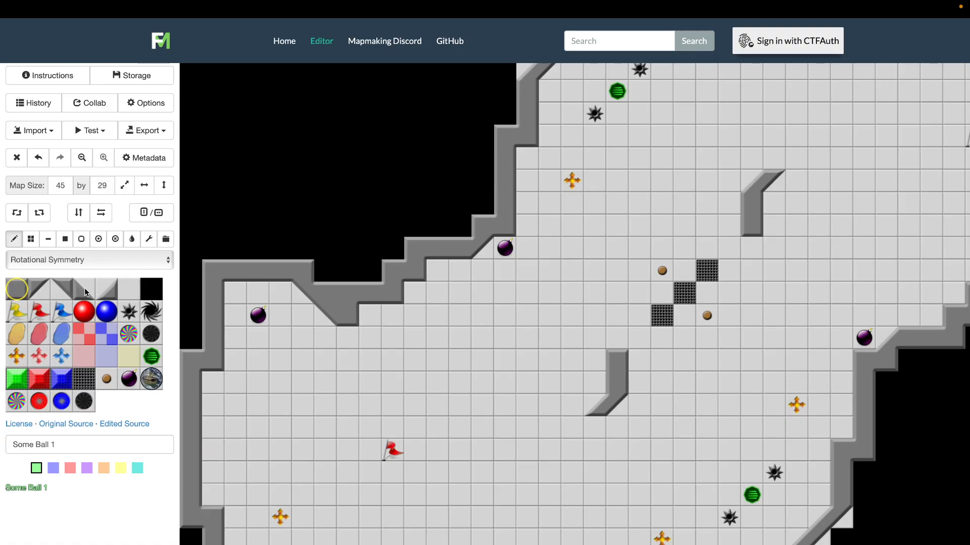
Bevel the square right corner of the top wall's notch and its rotated counterpart with diagonal wall tiles
{"action": "left_click", "coordinate": [114, 295]}
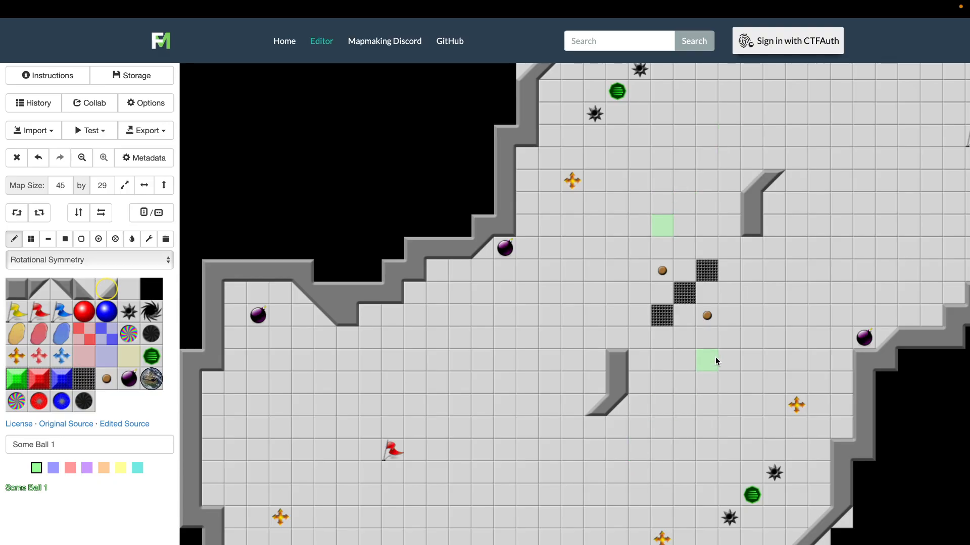
{"action": "scroll", "coordinate": [715, 356], "scroll_direction": "right", "scroll_amount": 5}
{"action": "scroll", "coordinate": [715, 357], "scroll_direction": "up", "scroll_amount": 2}
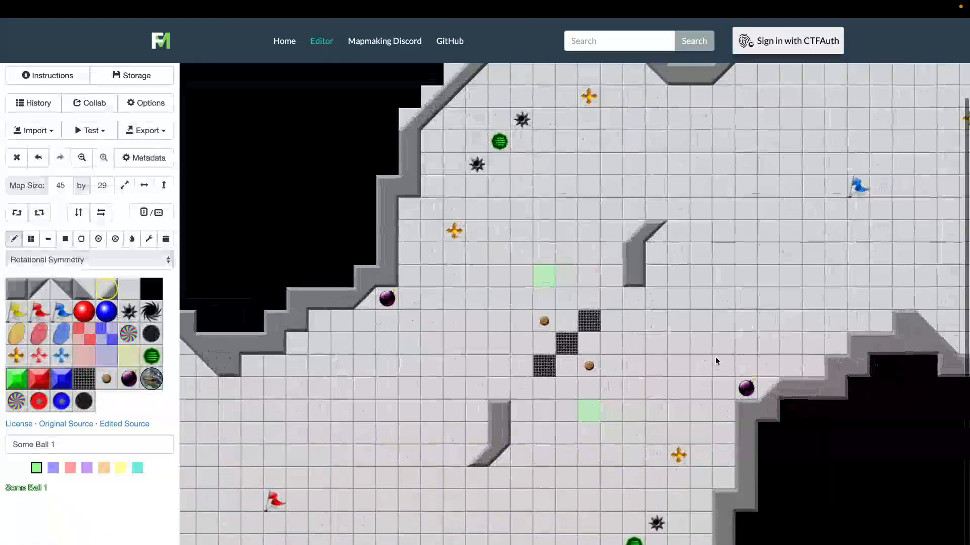
Examine the reshaped walls and the item placement in both halves of the map
{"action": "scroll", "coordinate": [715, 357], "scroll_direction": "right", "scroll_amount": 2}
{"action": "scroll", "coordinate": [715, 357], "scroll_direction": "up", "scroll_amount": 2}
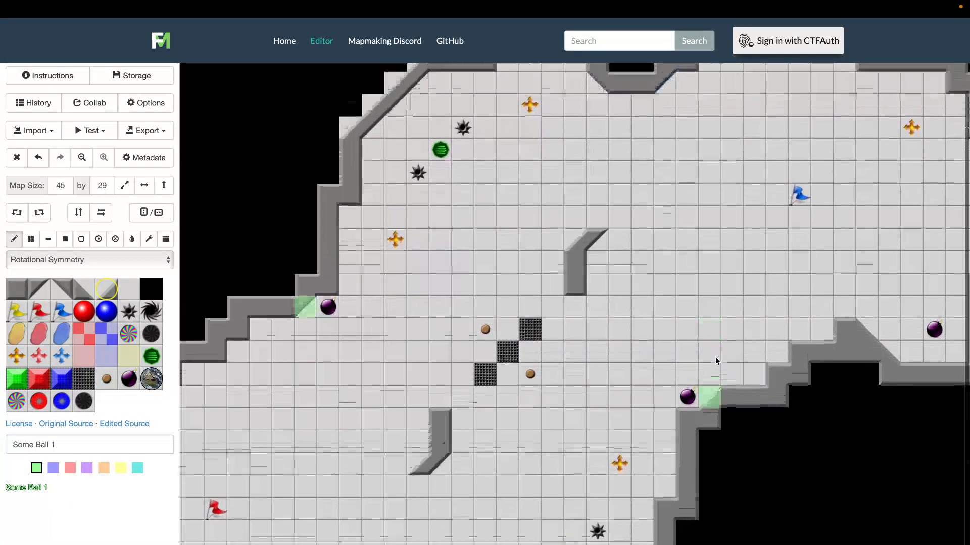
{"action": "scroll", "coordinate": [715, 357], "scroll_direction": "down", "scroll_amount": 4}
{"action": "scroll", "coordinate": [715, 356], "scroll_direction": "left", "scroll_amount": 2}
{"action": "scroll", "coordinate": [715, 357], "scroll_direction": "up", "scroll_amount": 3}
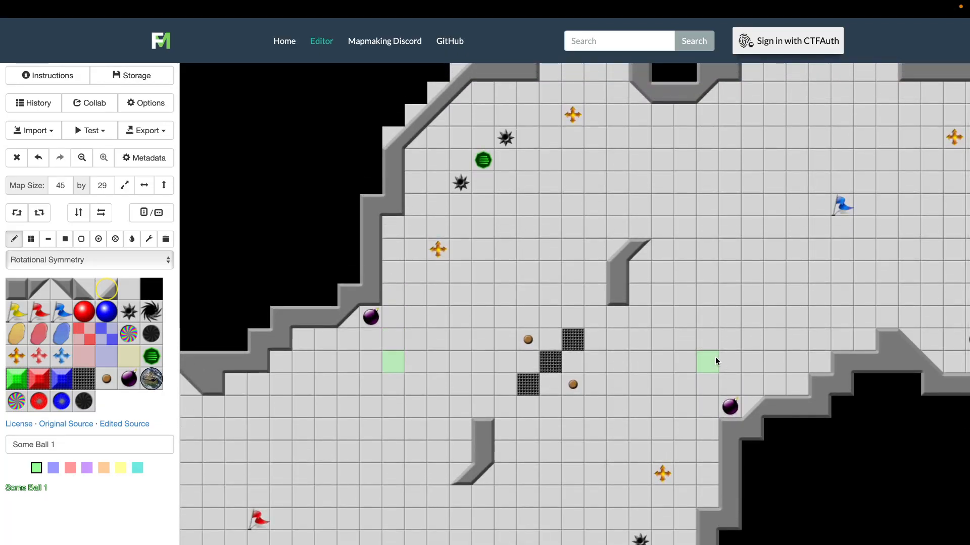
{"action": "scroll", "coordinate": [715, 357], "scroll_direction": "up", "scroll_amount": 1}
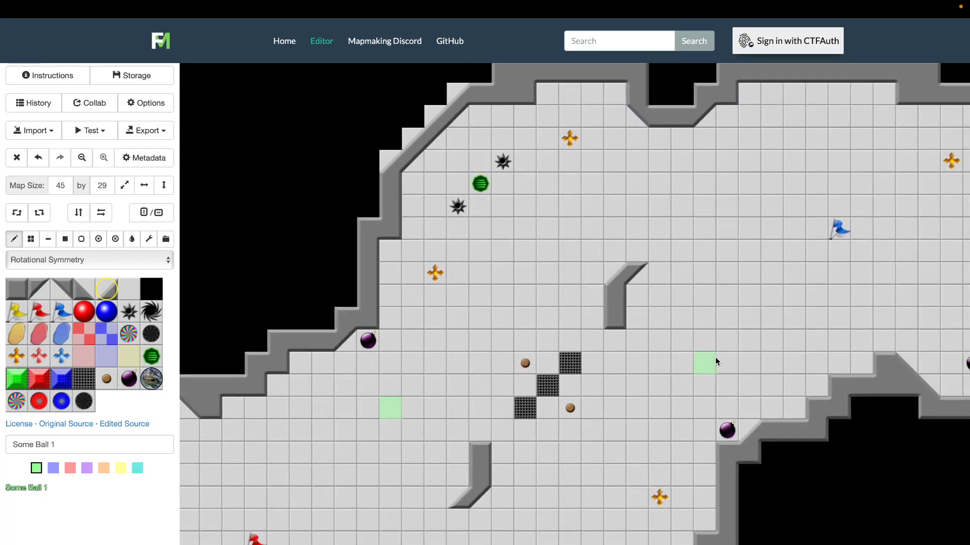
{"action": "scroll", "coordinate": [715, 362], "scroll_direction": "right", "scroll_amount": 3}
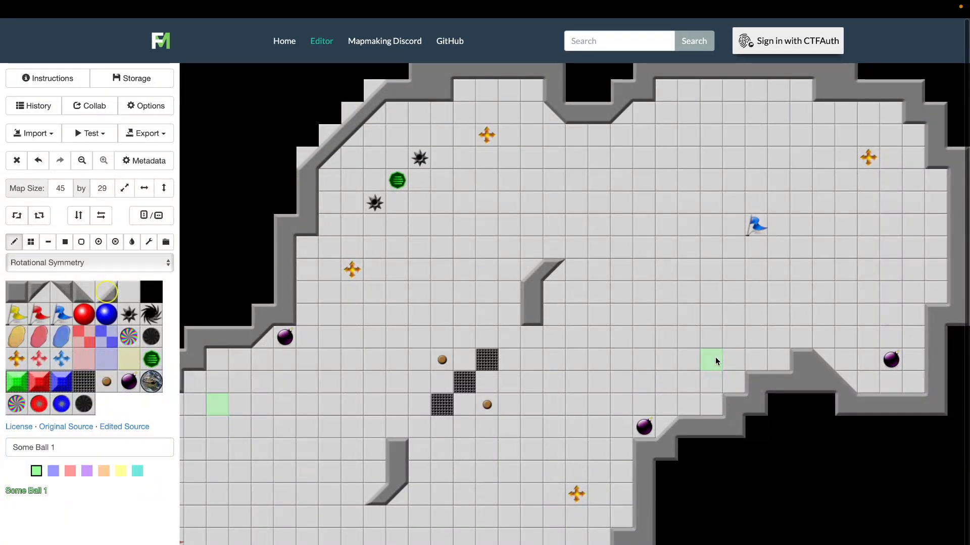
{"action": "scroll", "coordinate": [715, 362], "scroll_direction": "left", "scroll_amount": 8}
{"action": "scroll", "coordinate": [715, 362], "scroll_direction": "down", "scroll_amount": 3}
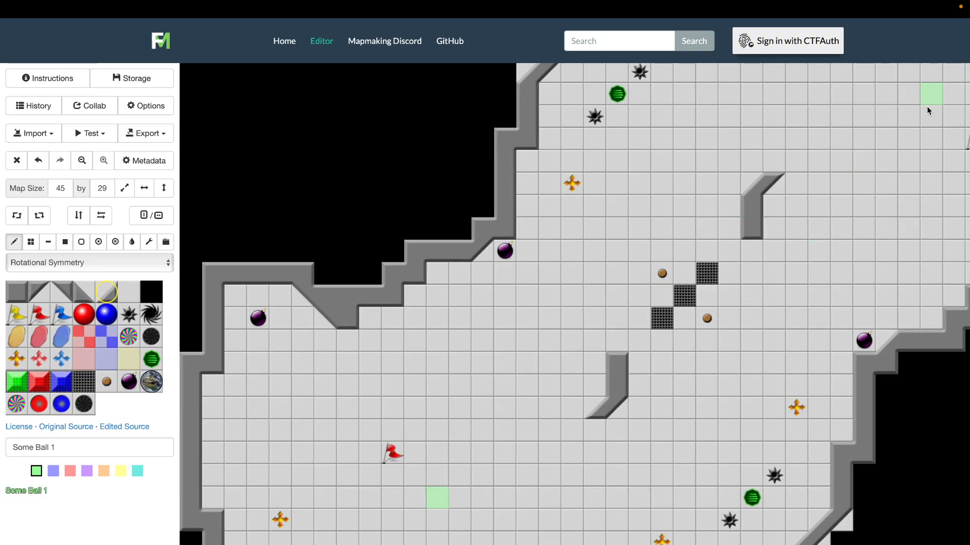
Place red team tiles along the right side of the lower central wall and diagonally below its slanted end
{"action": "left_click", "coordinate": [84, 359]}
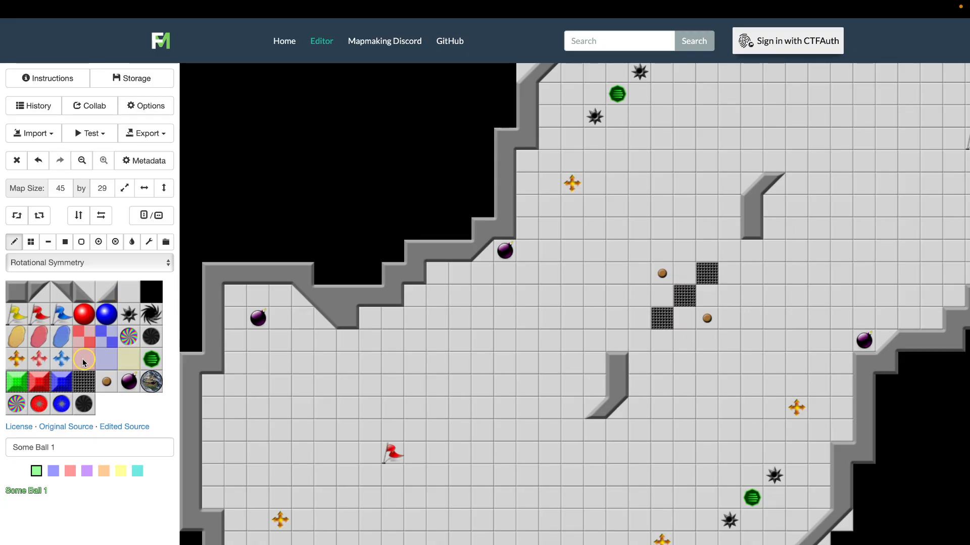
{"action": "left_click", "coordinate": [640, 401]}
{"action": "left_click", "coordinate": [617, 429]}
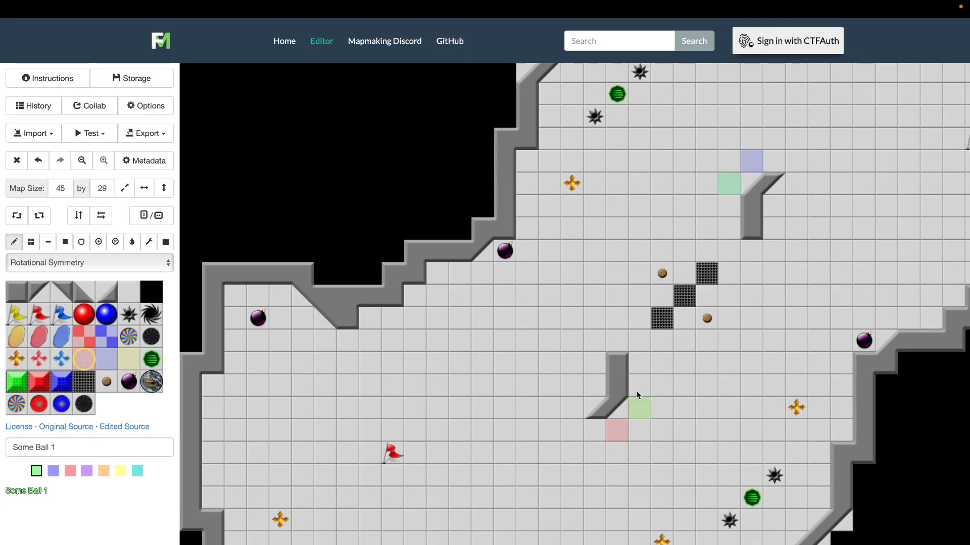
{"action": "left_click", "coordinate": [642, 386]}
{"action": "left_click", "coordinate": [642, 368]}
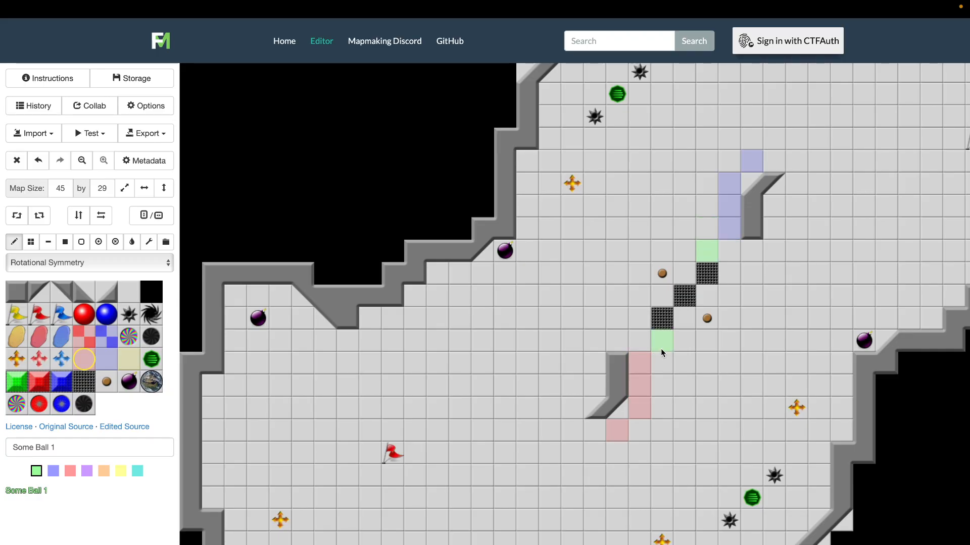
Place red team tiles diagonally along the lower-right side of the central gates, from the lower wall's top to the upper wall's base
{"action": "left_click", "coordinate": [660, 348]}
{"action": "left_click", "coordinate": [684, 321]}
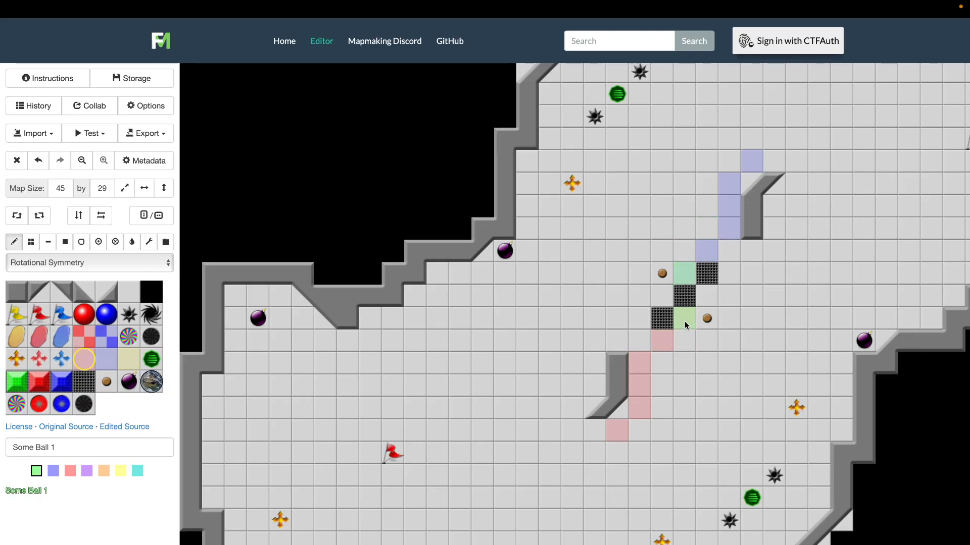
{"action": "left_click", "coordinate": [707, 300]}
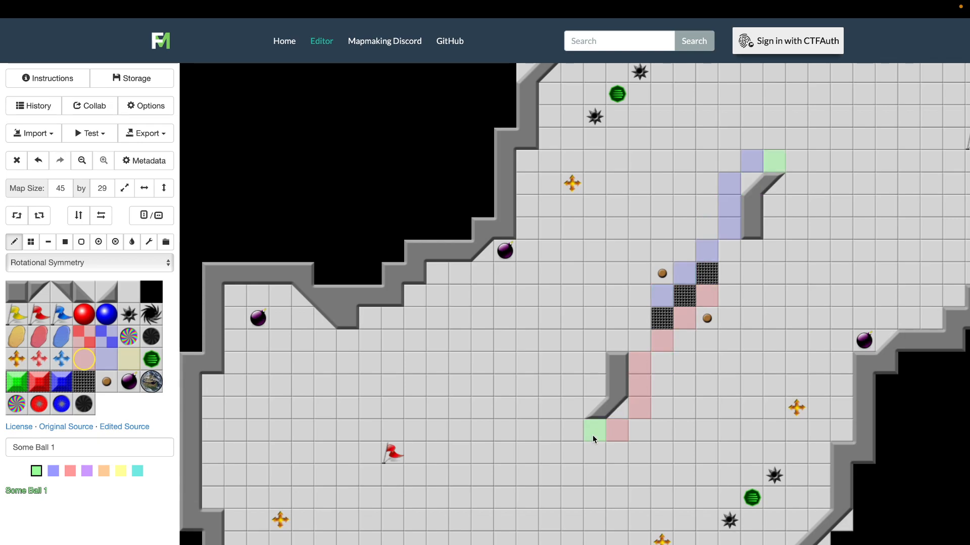
{"action": "left_click", "coordinate": [641, 370]}
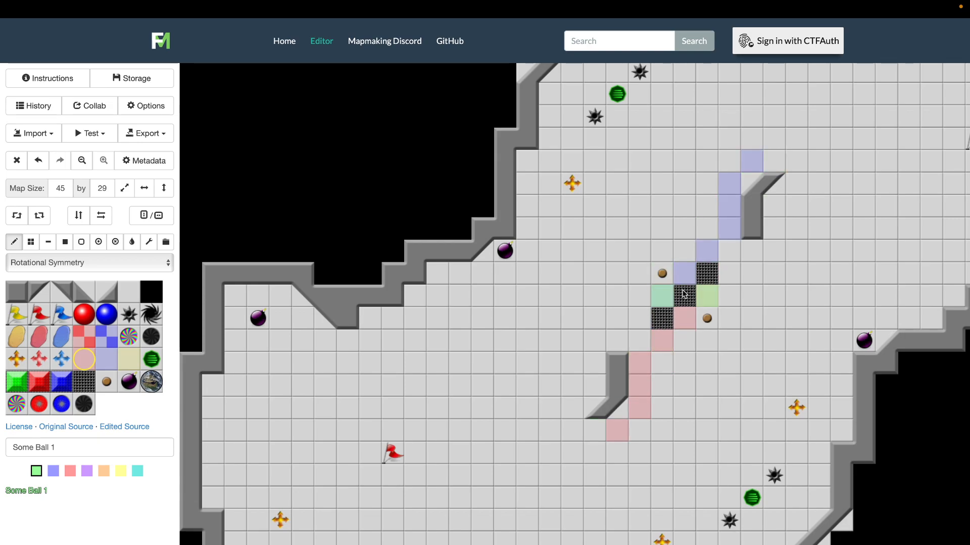
{"action": "left_click", "coordinate": [734, 272]}
{"action": "left_click", "coordinate": [756, 249]}
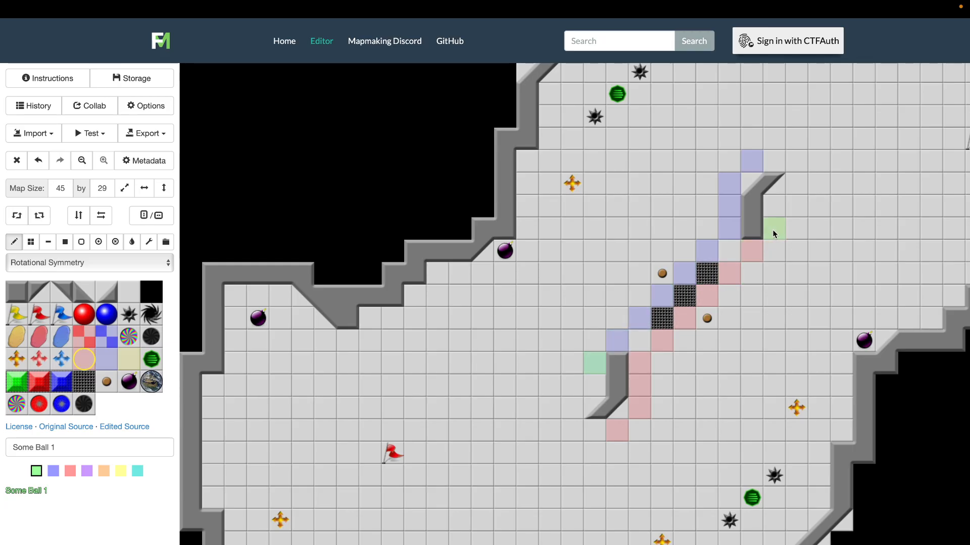
Place red team tiles along the upper central wall's right side and slanted end, and fill the gap below the gates with a yellow team tile
{"action": "left_click", "coordinate": [773, 233]}
{"action": "left_click", "coordinate": [780, 201]}
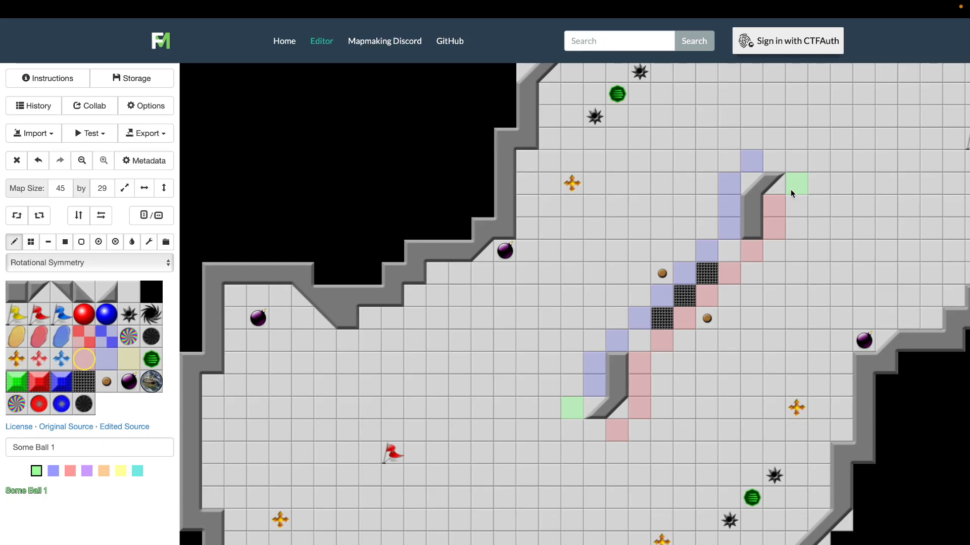
{"action": "left_click", "coordinate": [791, 193]}
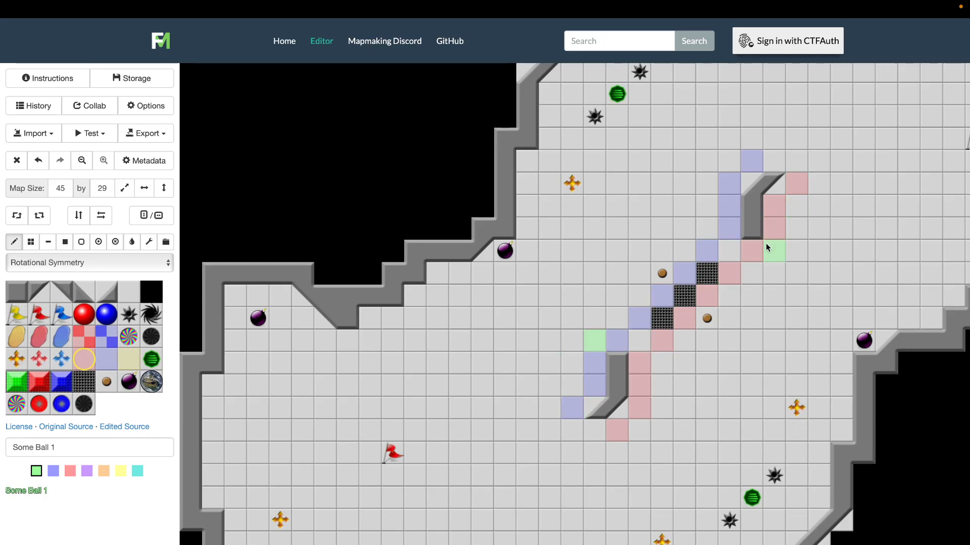
{"action": "left_click", "coordinate": [695, 310]}
{"action": "left_click", "coordinate": [131, 364]}
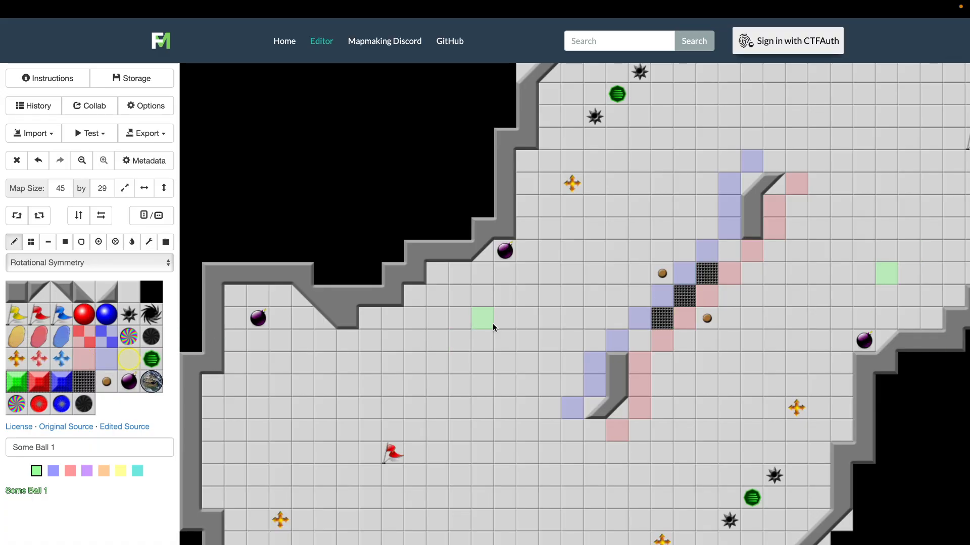
{"action": "left_click", "coordinate": [641, 334]}
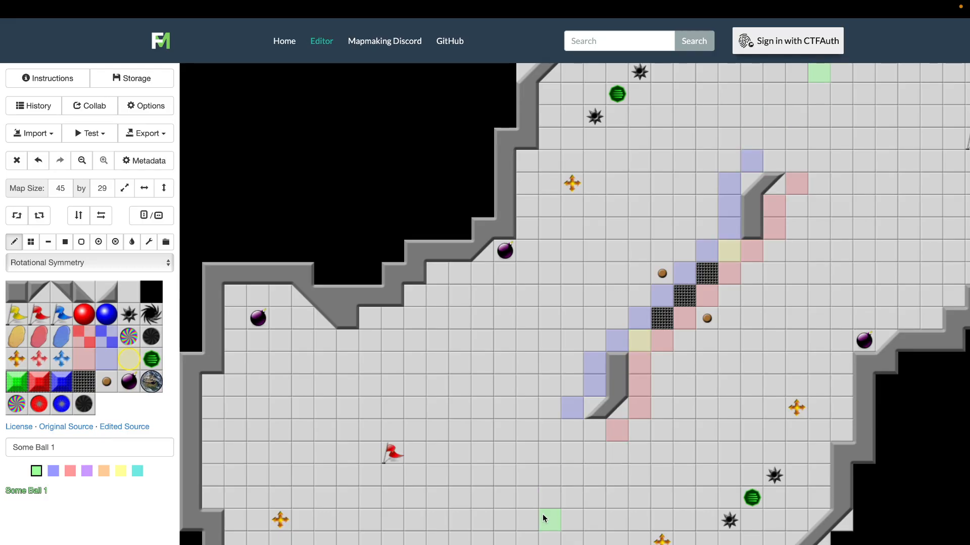
Try neutral boosts three tiles below the red tile at the lower wall's slanted end and just above the existing boost near the right wall
{"action": "scroll", "coordinate": [652, 409], "scroll_direction": "up", "scroll_amount": 1}
{"action": "scroll", "coordinate": [653, 408], "scroll_direction": "right", "scroll_amount": 2}
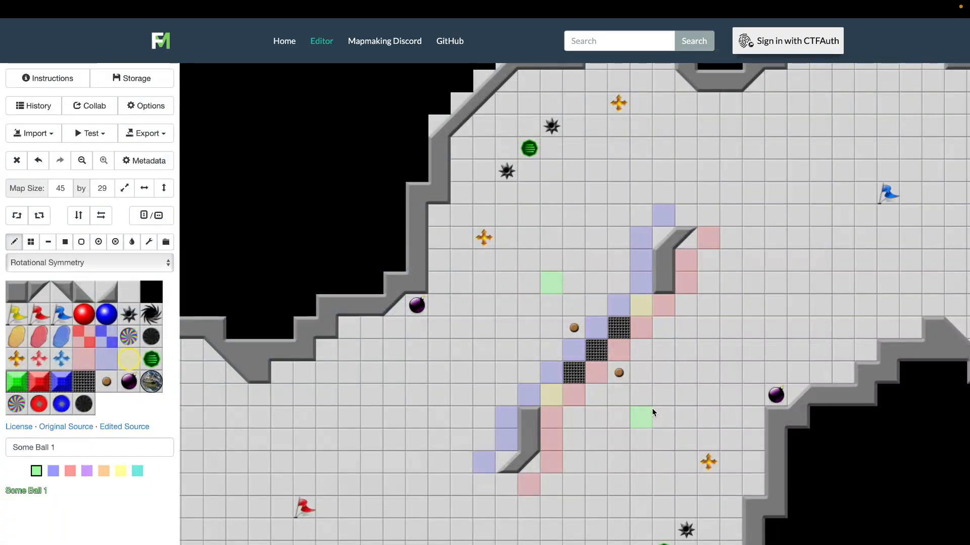
{"action": "scroll", "coordinate": [652, 409], "scroll_direction": "down", "scroll_amount": 1}
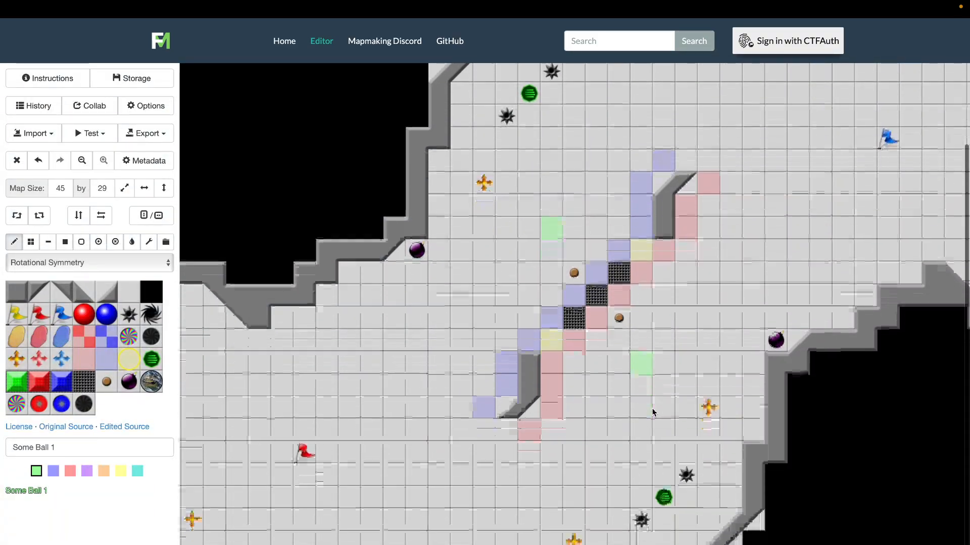
{"action": "scroll", "coordinate": [652, 408], "scroll_direction": "left", "scroll_amount": 1}
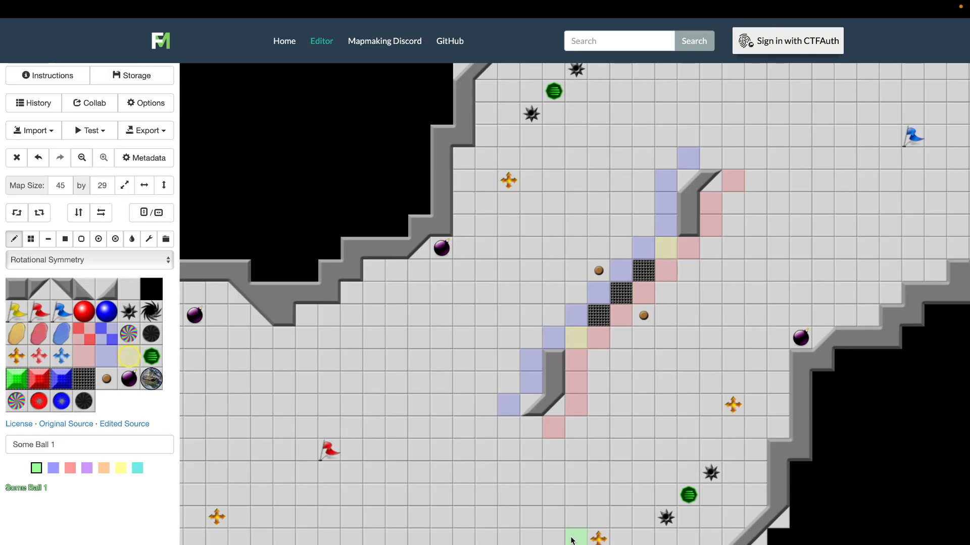
{"action": "left_click", "coordinate": [15, 355]}
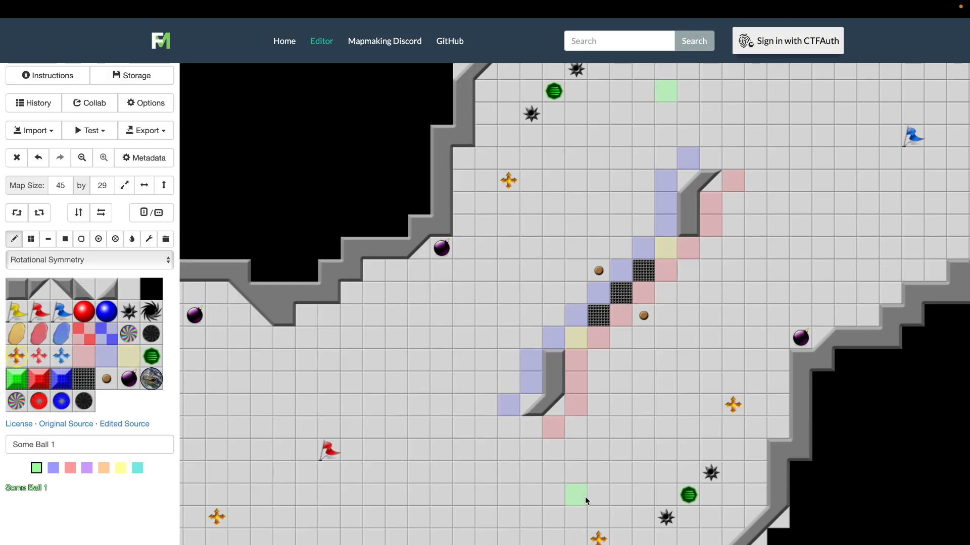
{"action": "left_click", "coordinate": [553, 495]}
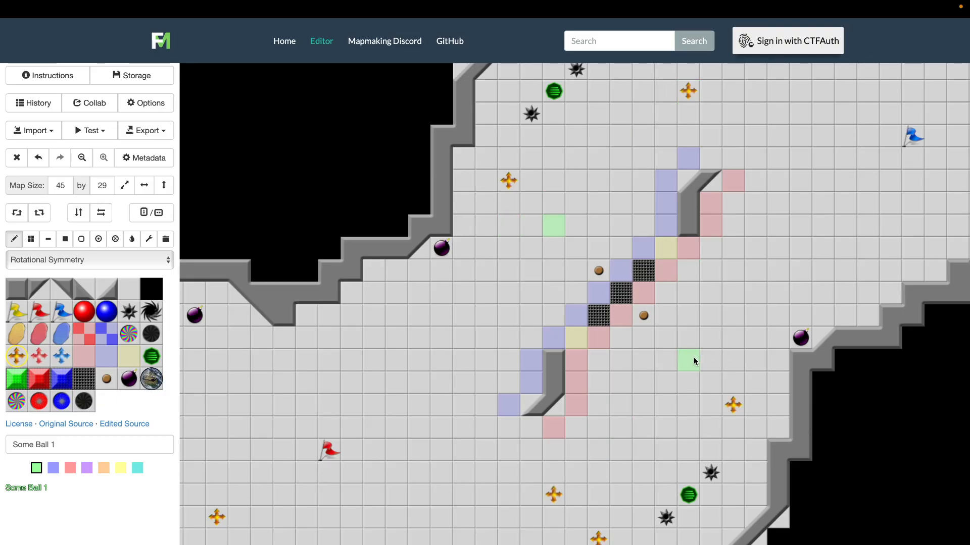
{"action": "left_click", "coordinate": [709, 359]}
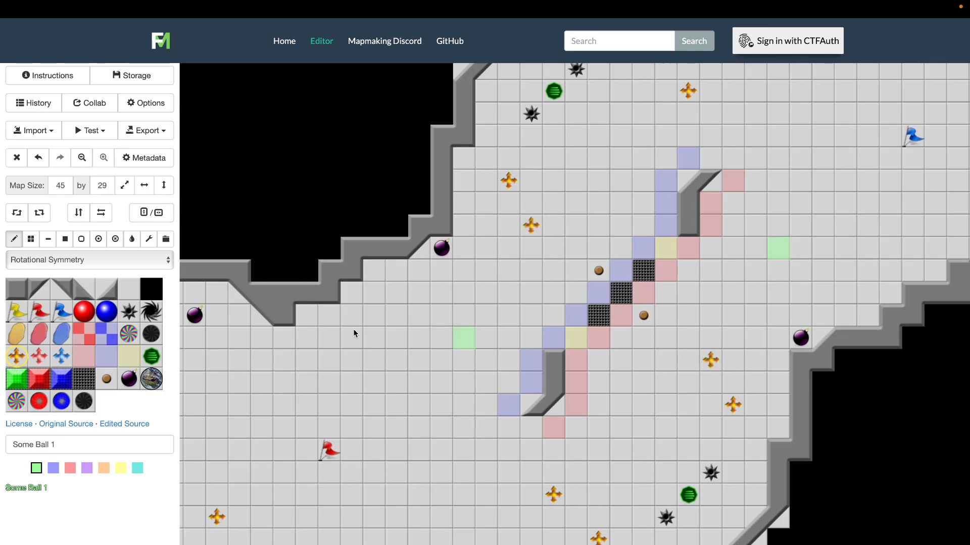
Erase the extra boost above the one near the right wall and the older boost diagonally below the lower wall's boost
{"action": "left_click", "coordinate": [129, 290]}
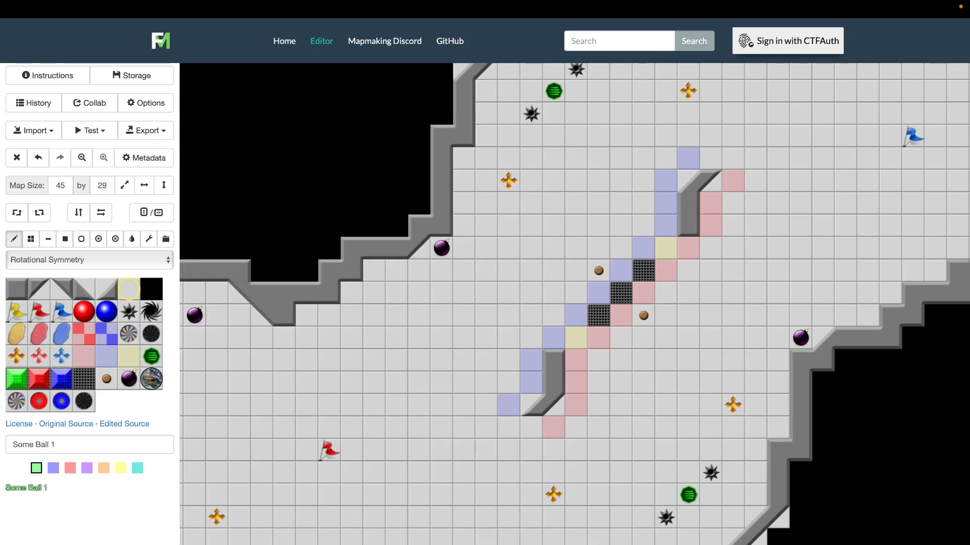
{"action": "scroll", "coordinate": [291, 536], "scroll_direction": "left", "scroll_amount": 2}
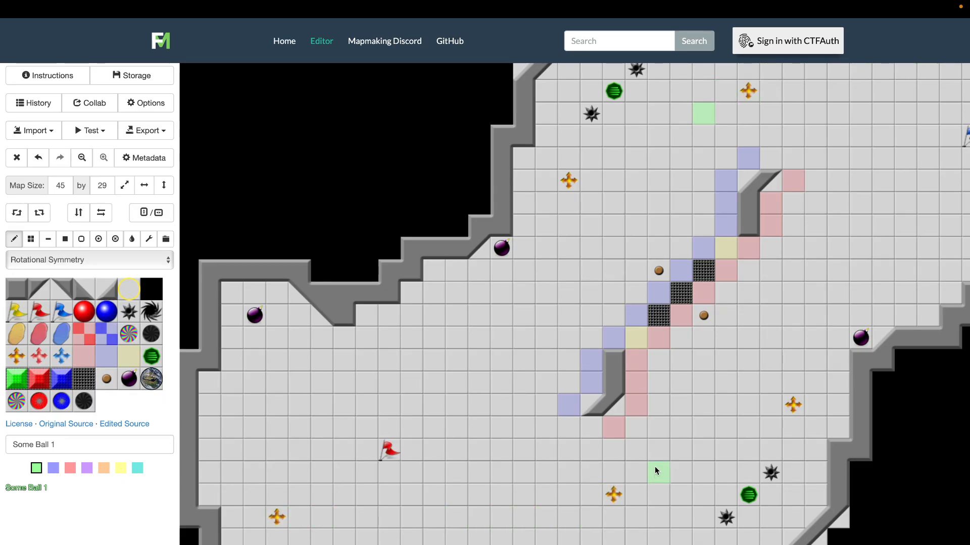
{"action": "scroll", "coordinate": [786, 414], "scroll_direction": "right", "scroll_amount": 4}
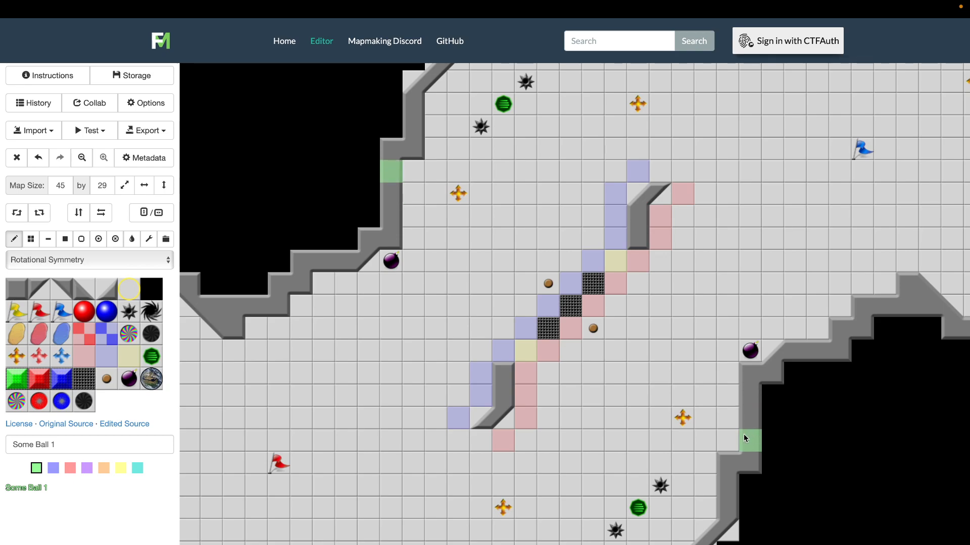
Move the neutral boost near the right wall one tile diagonally up and left, erasing it from its old tile
{"action": "left_click", "coordinate": [16, 356]}
{"action": "left_click", "coordinate": [668, 400]}
{"action": "left_click", "coordinate": [129, 289]}
{"action": "left_click", "coordinate": [682, 416]}
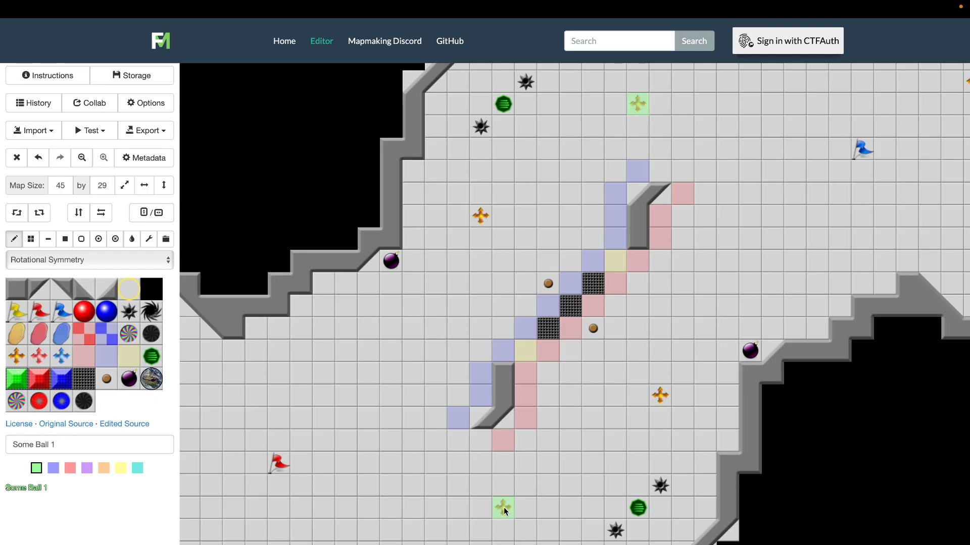
Shift the neutral boost below the lower central wall two tiles down
{"action": "left_click", "coordinate": [504, 507]}
{"action": "left_click", "coordinate": [16, 356]}
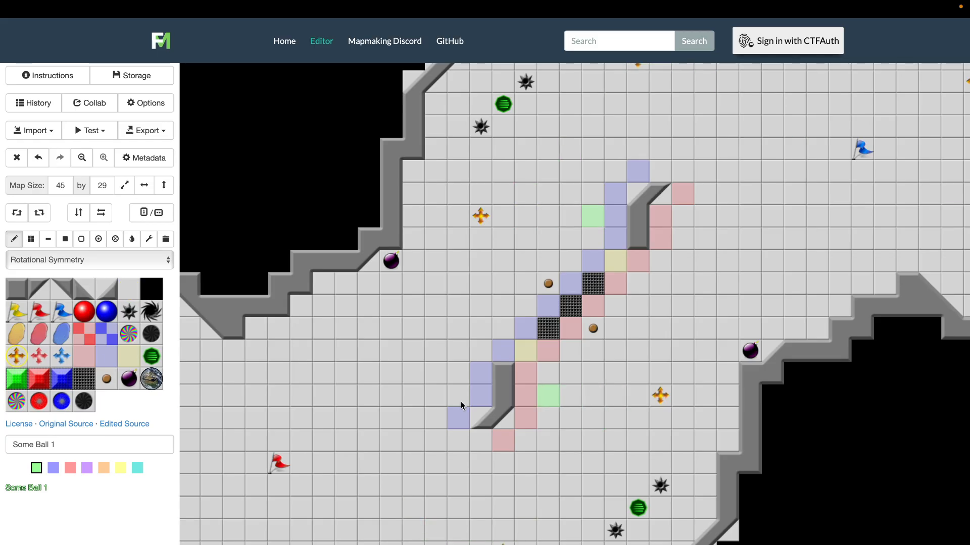
{"action": "scroll", "coordinate": [369, 447], "scroll_direction": "left", "scroll_amount": 2}
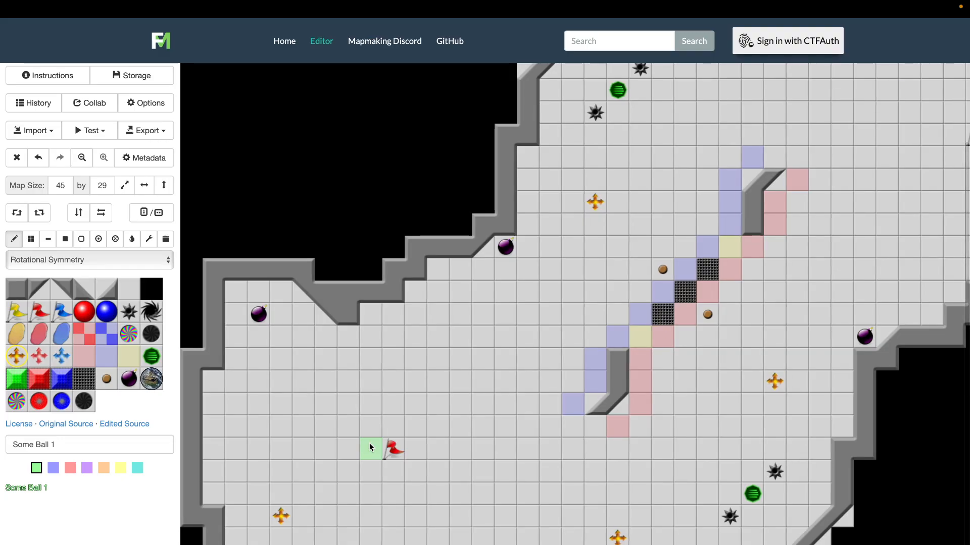
{"action": "scroll", "coordinate": [369, 443], "scroll_direction": "right", "scroll_amount": 2}
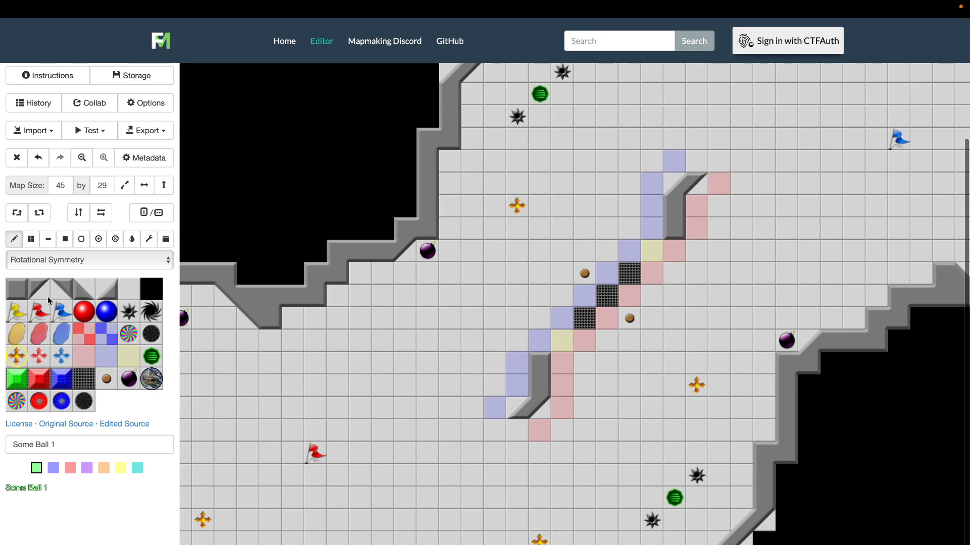
Erase the neutral boost below the lower central wall
{"action": "left_click", "coordinate": [130, 289]}
{"action": "left_click", "coordinate": [130, 378]}
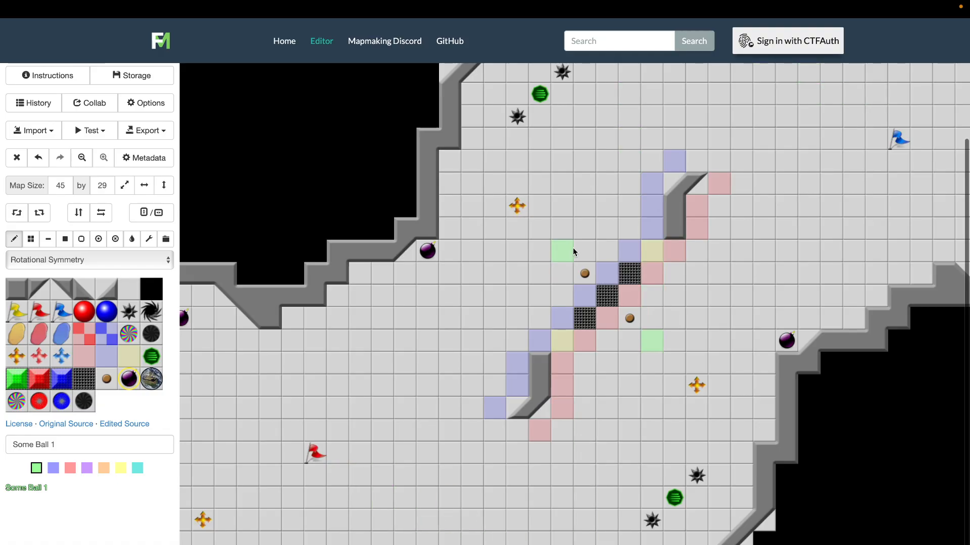
{"action": "scroll", "coordinate": [602, 216], "scroll_direction": "up", "scroll_amount": 2}
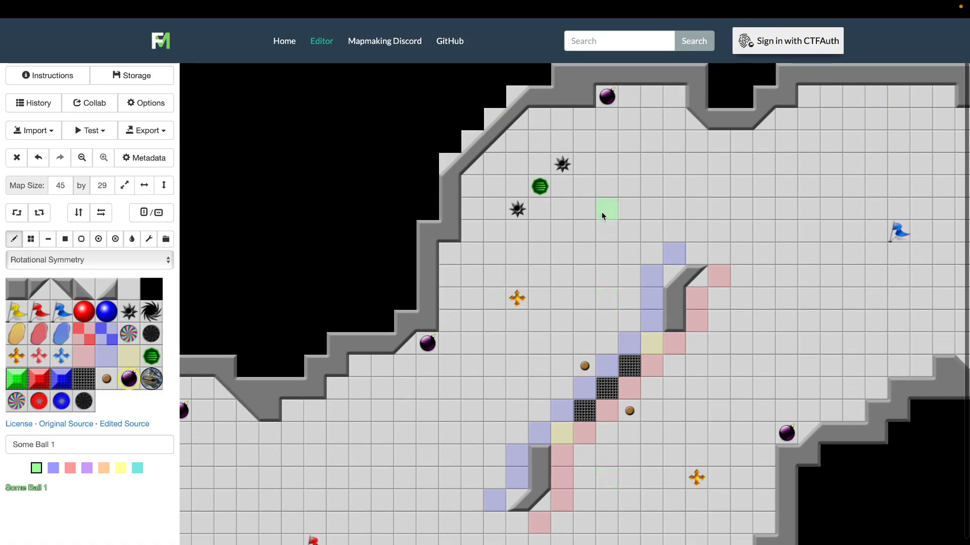
{"action": "scroll", "coordinate": [602, 216], "scroll_direction": "down", "scroll_amount": 2}
{"action": "scroll", "coordinate": [602, 216], "scroll_direction": "right", "scroll_amount": 1}
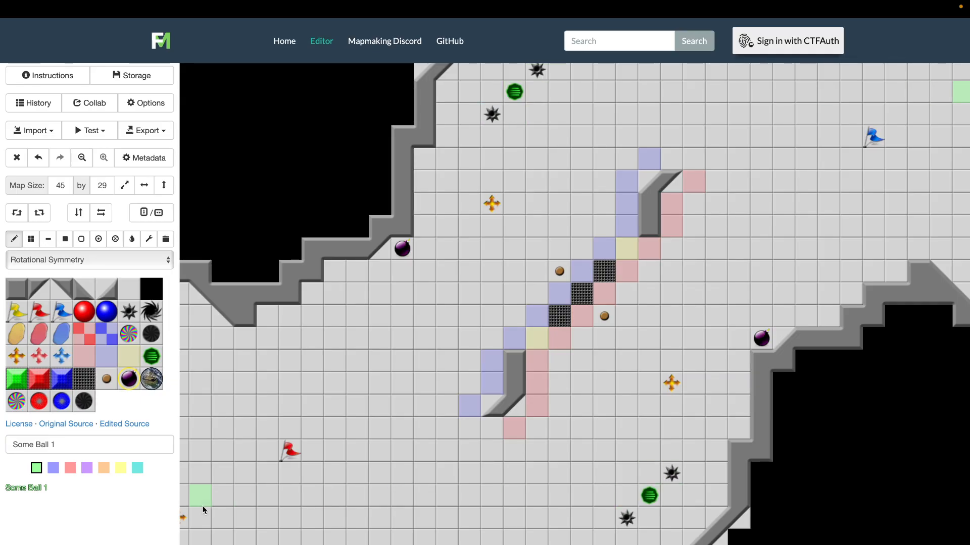
Erase the two spikes flanking the lower-right powerup and place a spike on the tile diagonally below and right of it
{"action": "left_click", "coordinate": [124, 290]}
{"action": "left_click", "coordinate": [627, 518]}
{"action": "left_click", "coordinate": [669, 476]}
{"action": "left_click", "coordinate": [129, 311]}
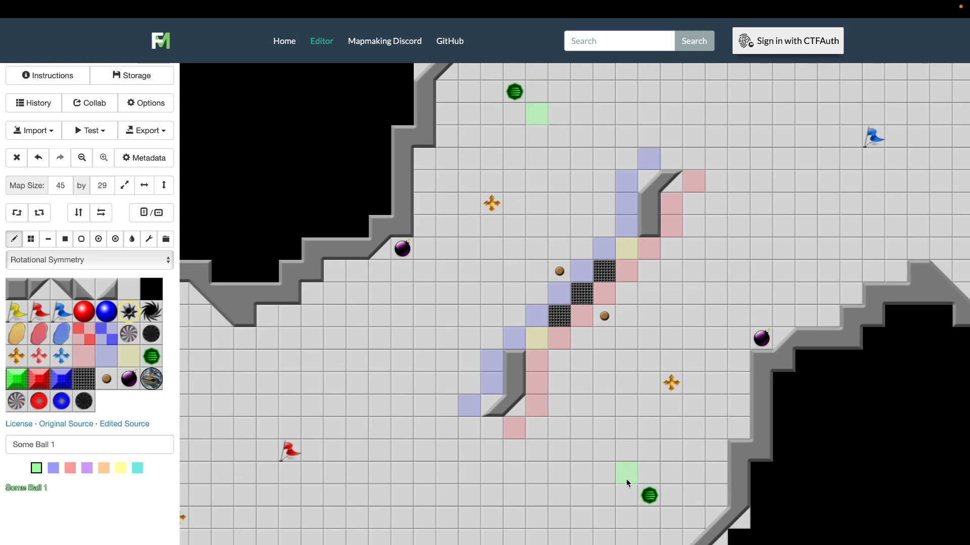
{"action": "left_click", "coordinate": [670, 521]}
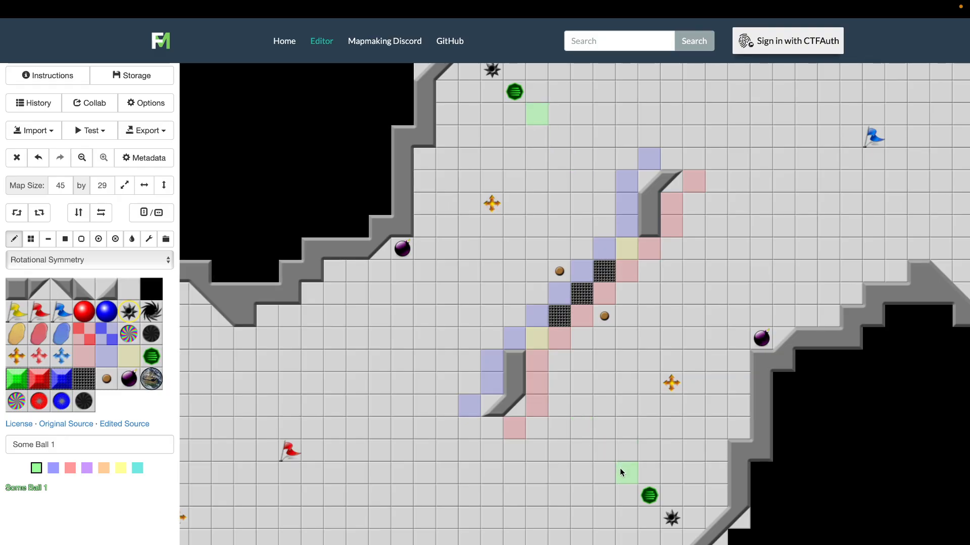
Swap the powerup and the spike so the powerup sits on the outer tile near the slanted wall
{"action": "left_click", "coordinate": [649, 496]}
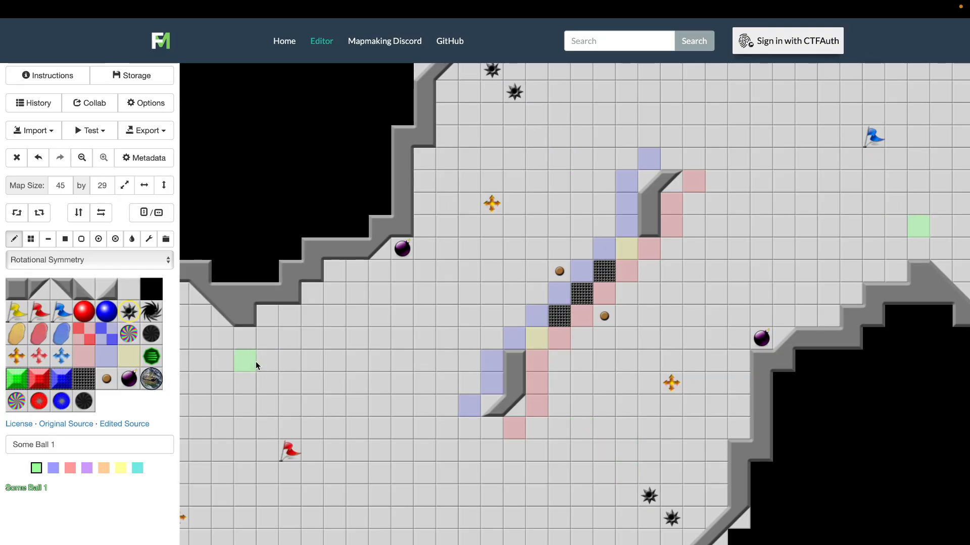
{"action": "left_click", "coordinate": [150, 356]}
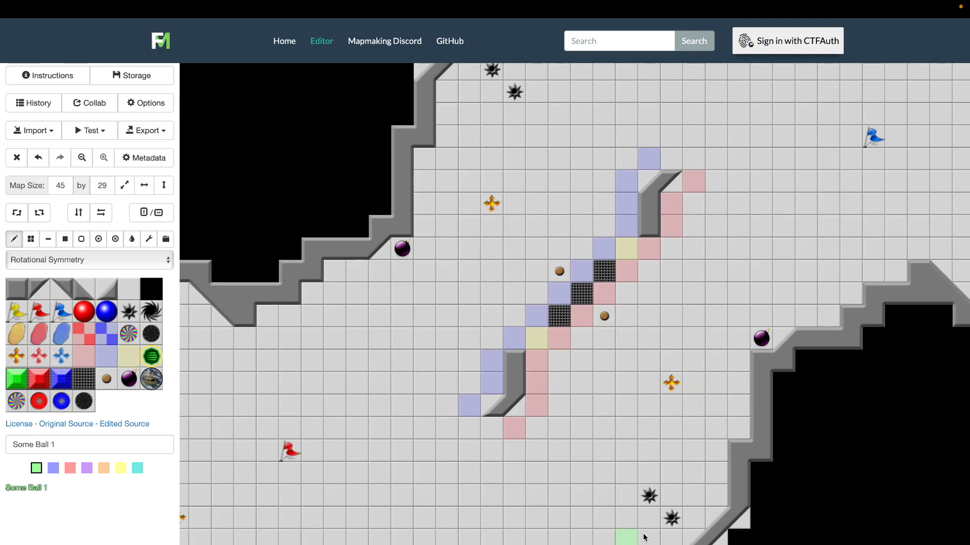
{"action": "left_click", "coordinate": [672, 519]}
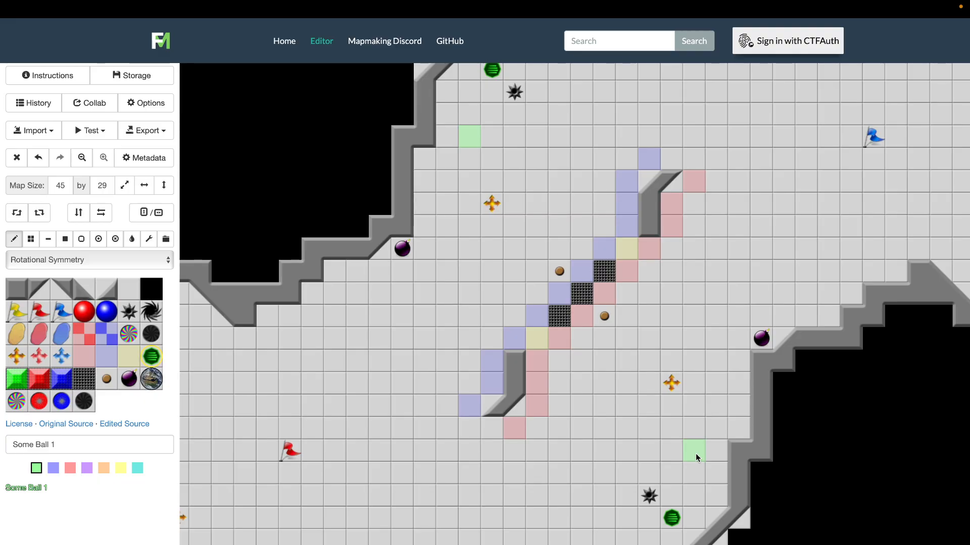
Examine the placement of boosts, bombs, spikes and powerups around both bases and the central walls
{"action": "scroll", "coordinate": [632, 368], "scroll_direction": "up", "scroll_amount": 2}
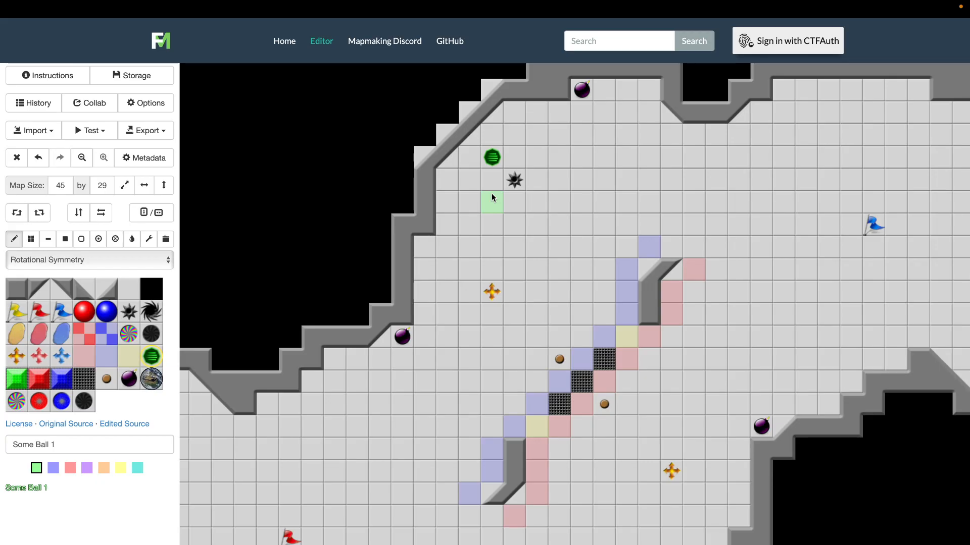
{"action": "scroll", "coordinate": [623, 160], "scroll_direction": "right", "scroll_amount": 3}
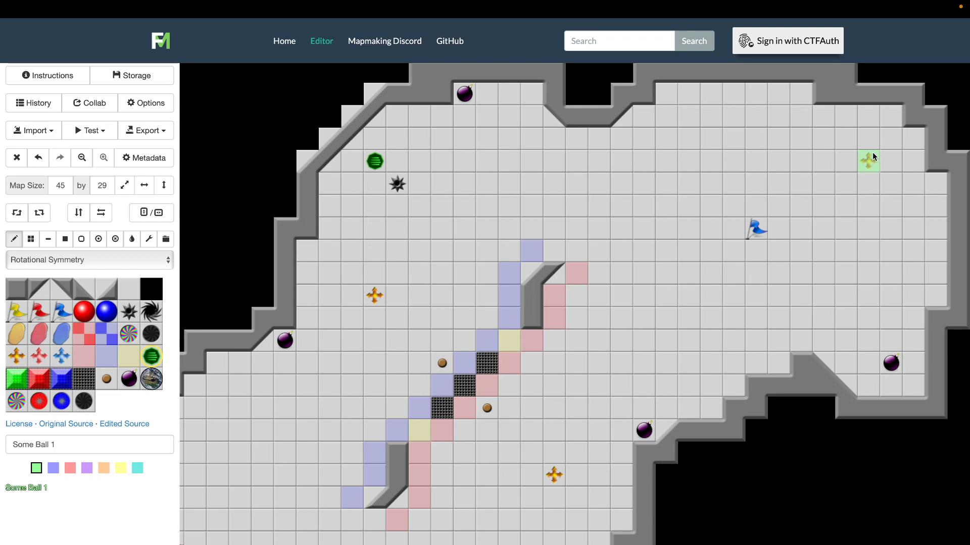
{"action": "left_click", "coordinate": [629, 262]}
{"action": "scroll", "coordinate": [628, 262], "scroll_direction": "left", "scroll_amount": 5}
{"action": "scroll", "coordinate": [629, 262], "scroll_direction": "down", "scroll_amount": 2}
{"action": "scroll", "coordinate": [628, 267], "scroll_direction": "down", "scroll_amount": 1}
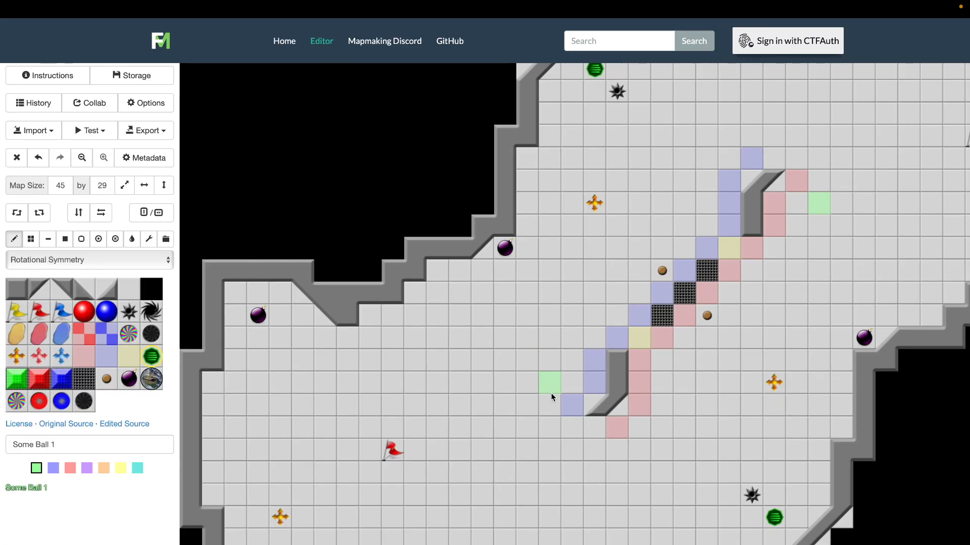
{"action": "scroll", "coordinate": [551, 393], "scroll_direction": "right", "scroll_amount": 5}
{"action": "scroll", "coordinate": [550, 393], "scroll_direction": "up", "scroll_amount": 3}
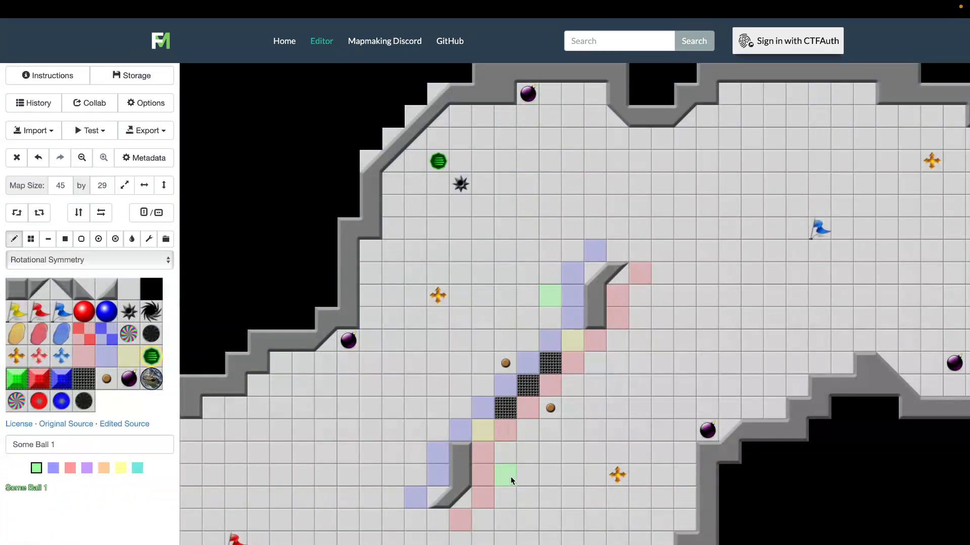
{"action": "scroll", "coordinate": [510, 477], "scroll_direction": "down", "scroll_amount": 3}
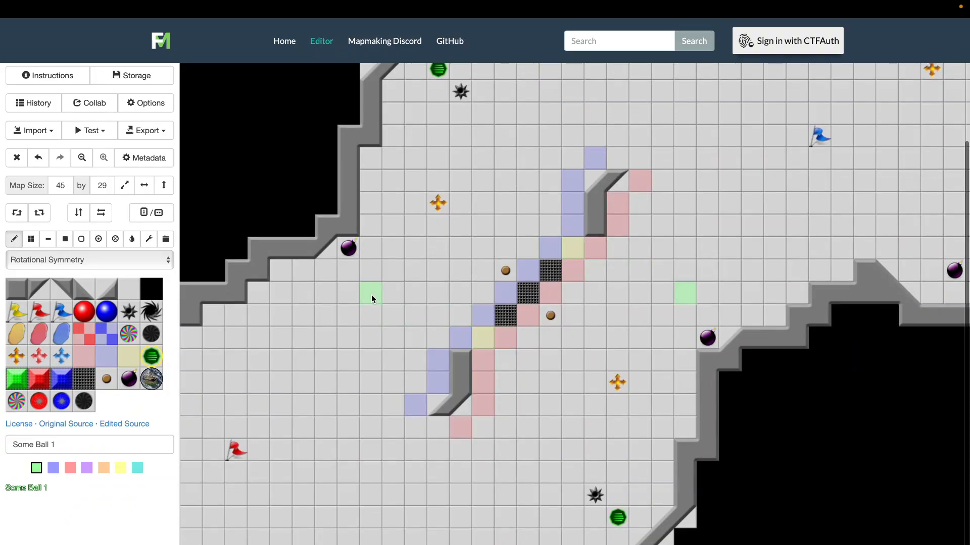
{"action": "left_click", "coordinate": [350, 257]}
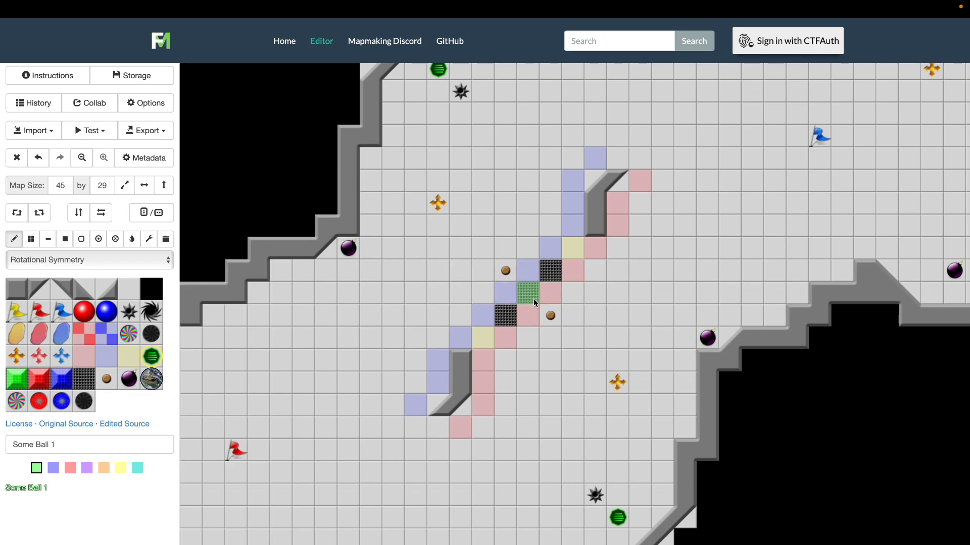
{"action": "scroll", "coordinate": [537, 301], "scroll_direction": "up", "scroll_amount": 2}
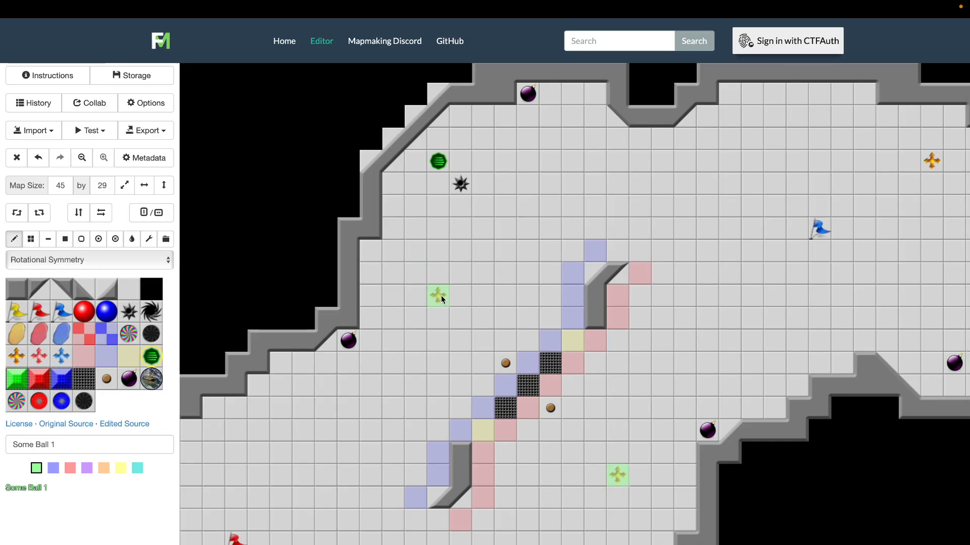
{"action": "scroll", "coordinate": [440, 295], "scroll_direction": "down", "scroll_amount": 2}
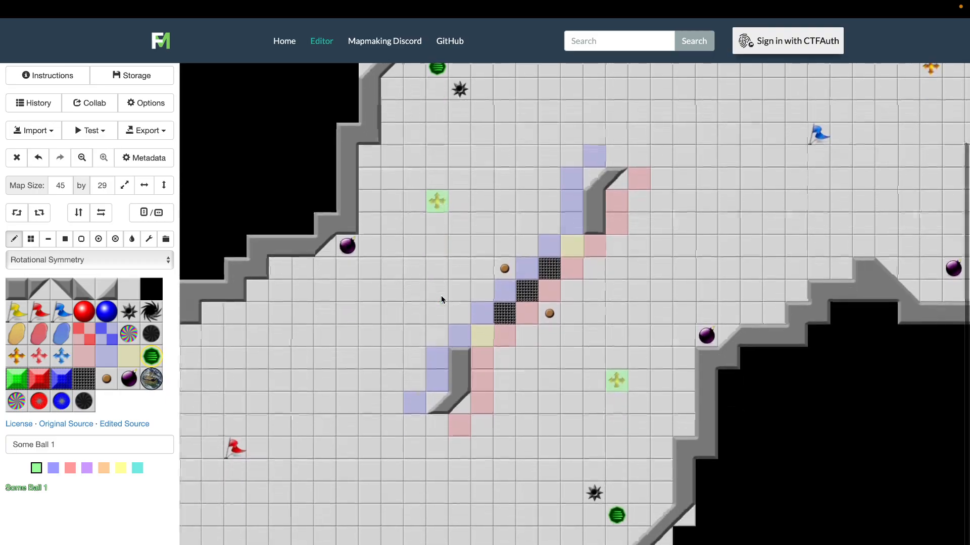
{"action": "scroll", "coordinate": [441, 296], "scroll_direction": "up", "scroll_amount": 2}
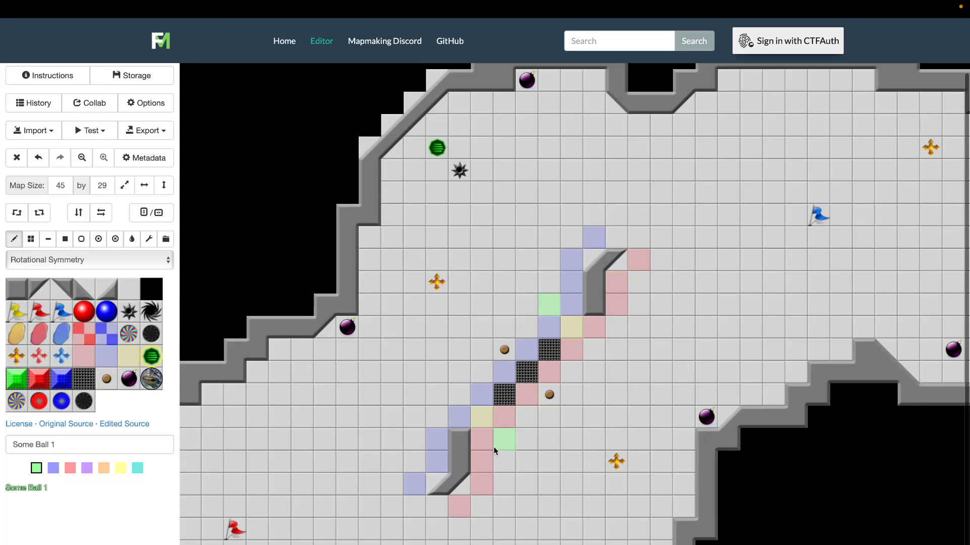
{"action": "scroll", "coordinate": [590, 323], "scroll_direction": "right", "scroll_amount": 1}
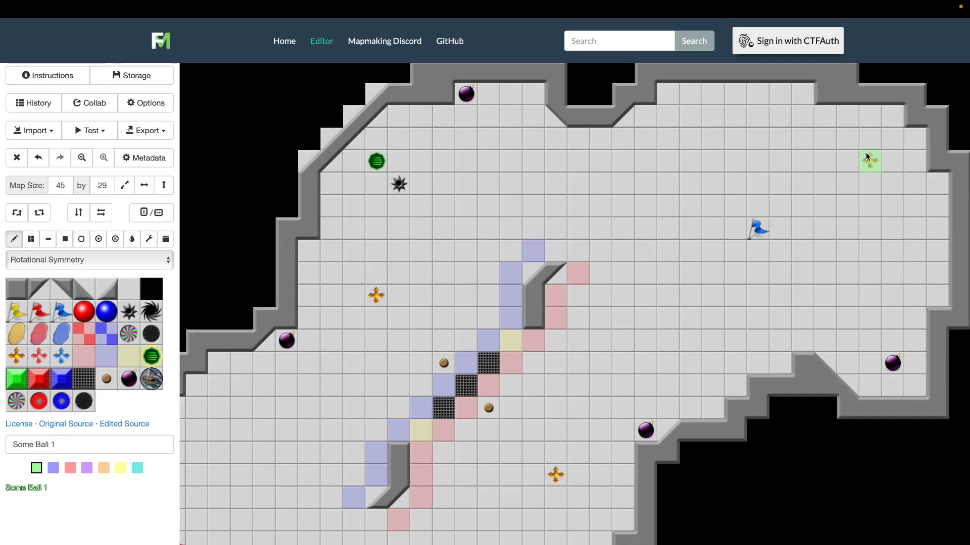
{"action": "scroll", "coordinate": [488, 416], "scroll_direction": "down", "scroll_amount": 1}
{"action": "scroll", "coordinate": [488, 416], "scroll_direction": "left", "scroll_amount": 1}
{"action": "scroll", "coordinate": [486, 412], "scroll_direction": "left", "scroll_amount": 8}
{"action": "scroll", "coordinate": [487, 412], "scroll_direction": "down", "scroll_amount": 3}
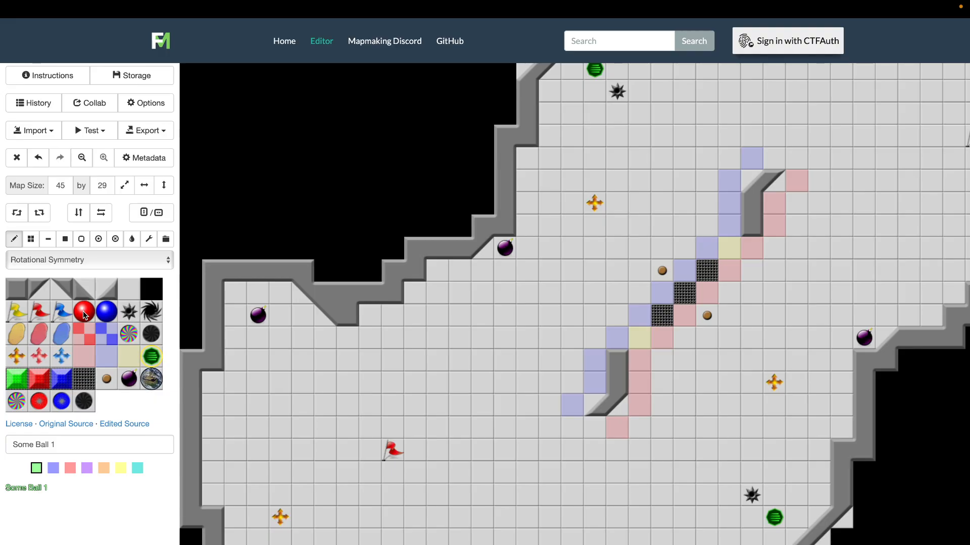
Paint a block of red spawn points around the red flag, five tiles wide and four tiles tall
{"action": "left_click", "coordinate": [365, 448]}
{"action": "mouse_move", "coordinate": [393, 430]}
{"action": "left_mouse_down"}
{"action": "mouse_move", "coordinate": [405, 428]}
{"action": "mouse_move", "coordinate": [411, 474]}
{"action": "left_mouse_up"}
{"action": "left_click", "coordinate": [395, 471]}
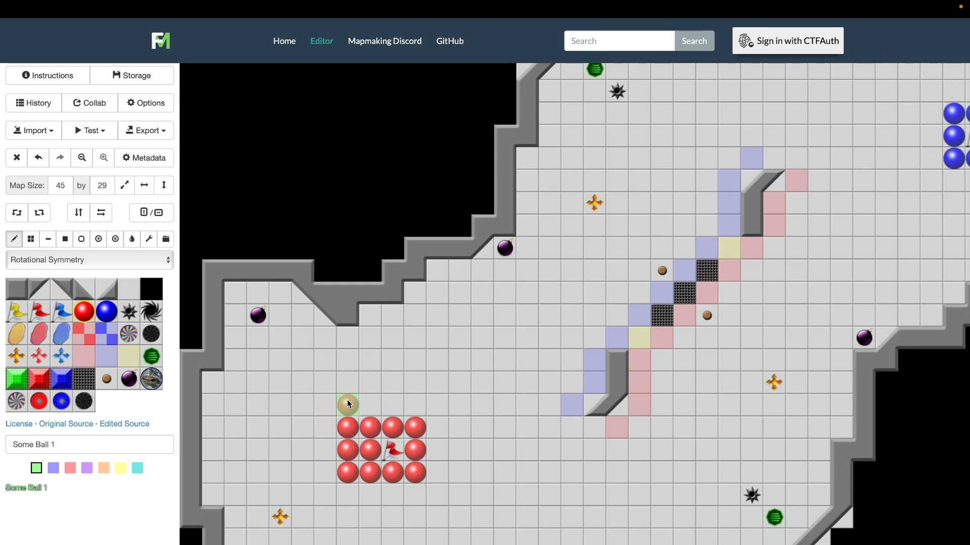
{"action": "left_click", "coordinate": [416, 405]}
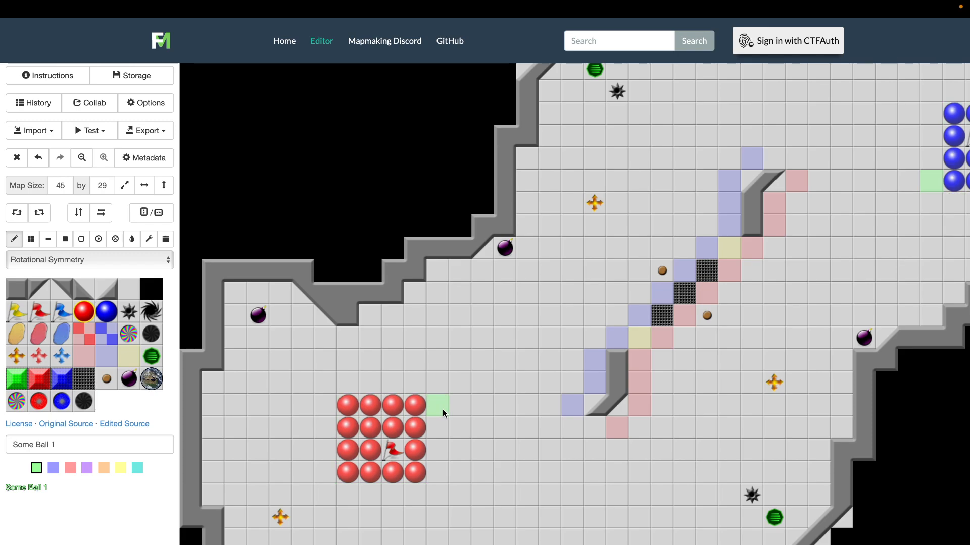
{"action": "left_click_drag", "start_coordinate": [443, 408], "coordinate": [436, 480]}
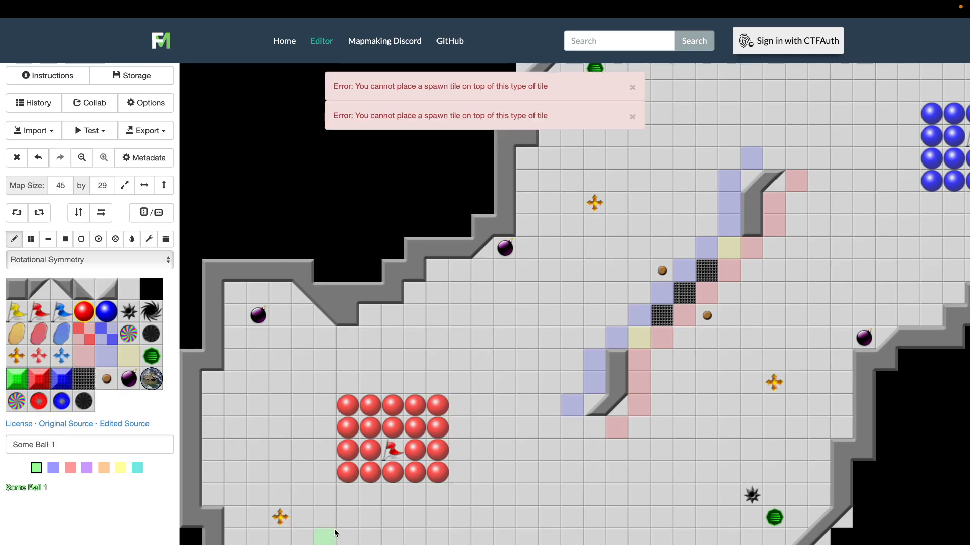
Extend the red spawn points into a rounded cluster seven tiles across and set the radius of all spawn points to 0
{"action": "mouse_move", "coordinate": [350, 498]}
{"action": "left_mouse_down"}
{"action": "mouse_move", "coordinate": [432, 490]}
{"action": "mouse_move", "coordinate": [376, 516]}
{"action": "mouse_move", "coordinate": [407, 514]}
{"action": "left_mouse_up"}
{"action": "left_click_drag", "start_coordinate": [461, 470], "coordinate": [461, 435]}
{"action": "mouse_move", "coordinate": [414, 384]}
{"action": "left_mouse_down"}
{"action": "mouse_move", "coordinate": [372, 383]}
{"action": "mouse_move", "coordinate": [324, 424]}
{"action": "mouse_move", "coordinate": [324, 470]}
{"action": "left_mouse_up"}
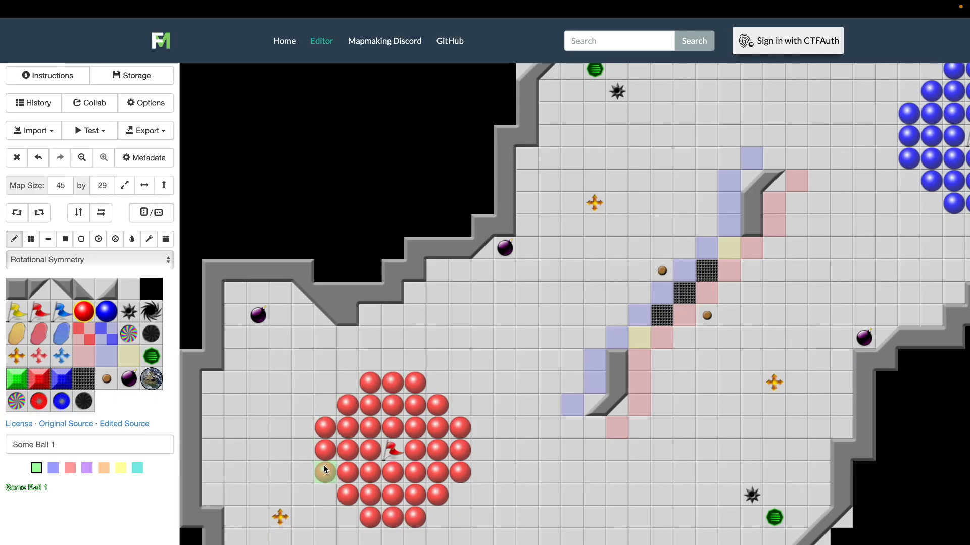
{"action": "left_click", "coordinate": [325, 470]}
{"action": "double_click", "coordinate": [84, 312]}
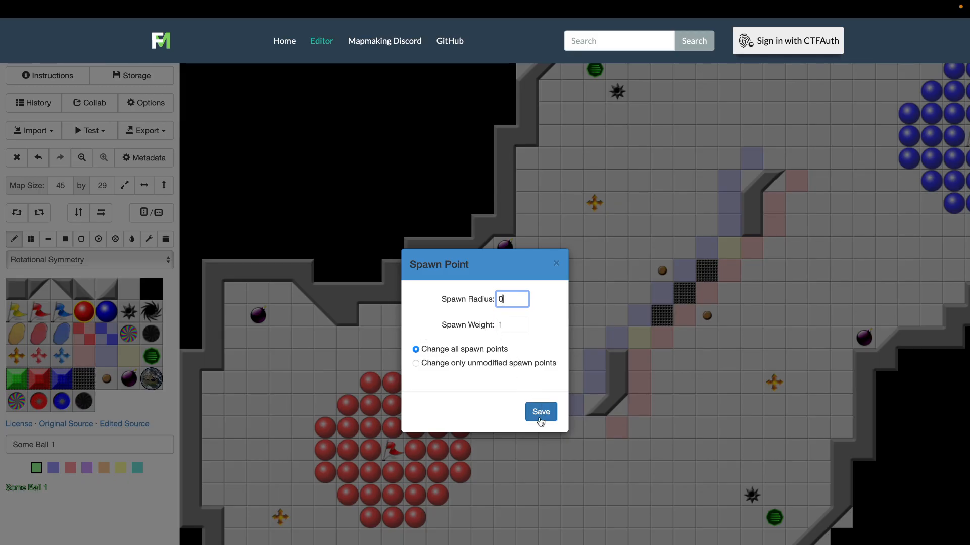
{"action": "left_click", "coordinate": [540, 421]}
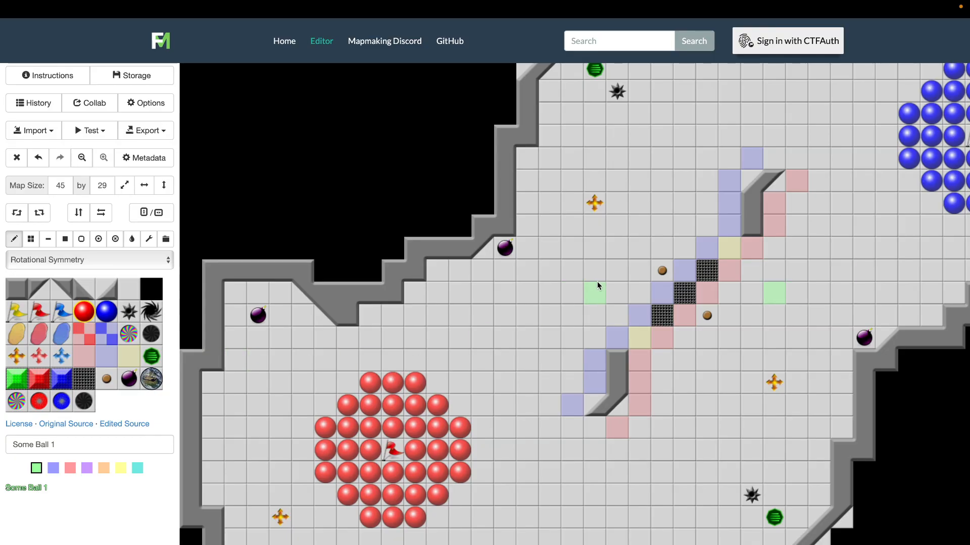
Wire the button beside the central gates to all three gate tiles
{"action": "left_click", "coordinate": [150, 241]}
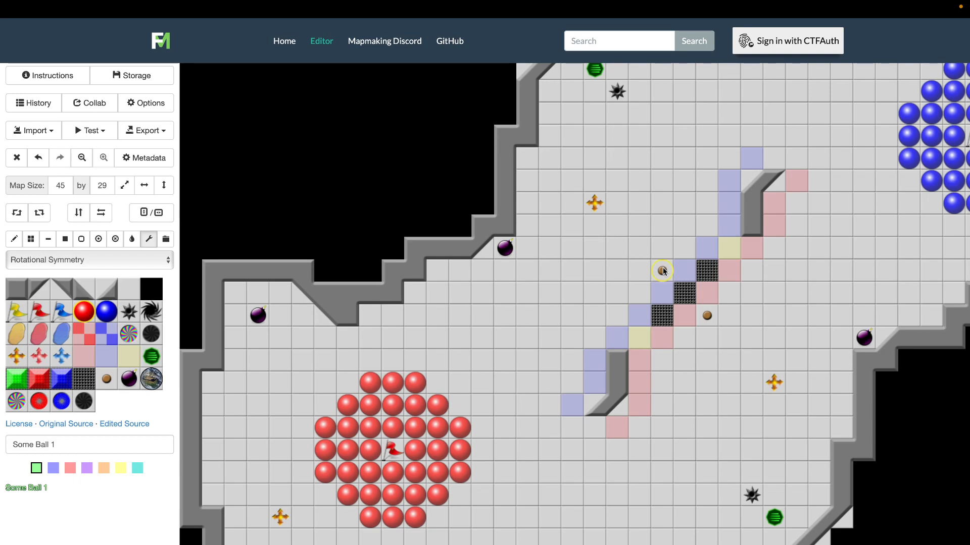
{"action": "left_click", "coordinate": [662, 316]}
{"action": "left_click", "coordinate": [664, 319]}
{"action": "left_click", "coordinate": [682, 297]}
{"action": "left_click", "coordinate": [703, 275]}
{"action": "left_click", "coordinate": [709, 317]}
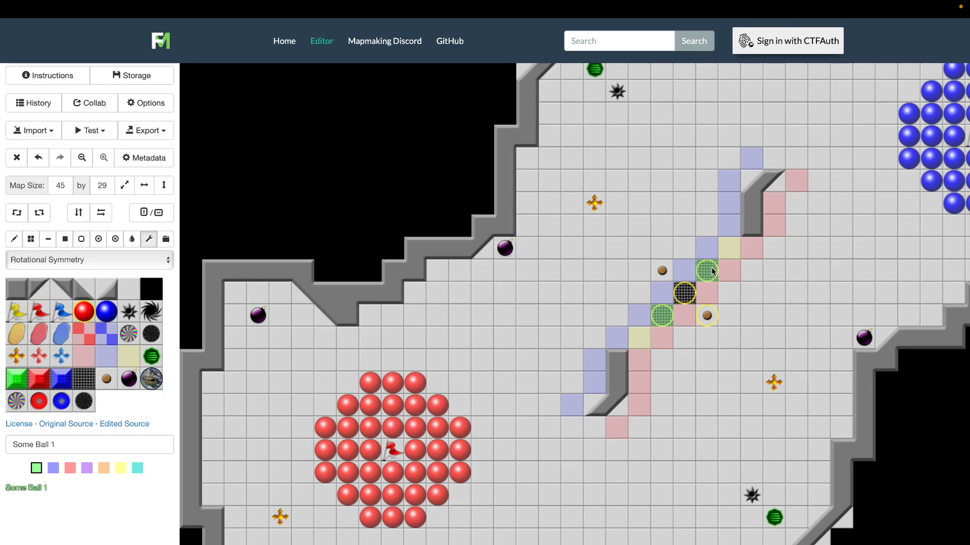
{"action": "left_click", "coordinate": [672, 318]}
Examine the map layout around the central wired gates and both teams' spawn clusters
{"action": "scroll", "coordinate": [697, 289], "scroll_direction": "right", "scroll_amount": 5}
{"action": "scroll", "coordinate": [697, 289], "scroll_direction": "up", "scroll_amount": 2}
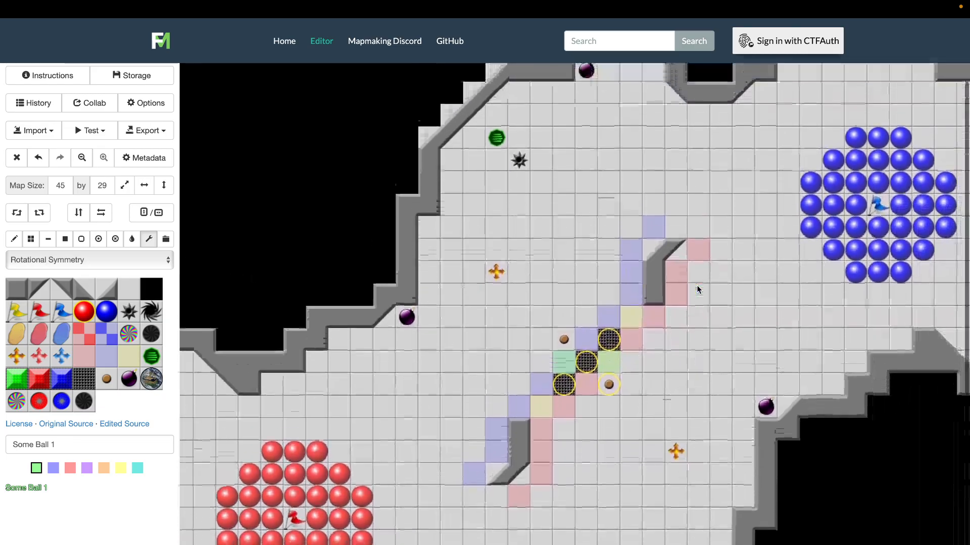
{"action": "scroll", "coordinate": [696, 285], "scroll_direction": "left", "scroll_amount": 5}
{"action": "scroll", "coordinate": [696, 285], "scroll_direction": "down", "scroll_amount": 2}
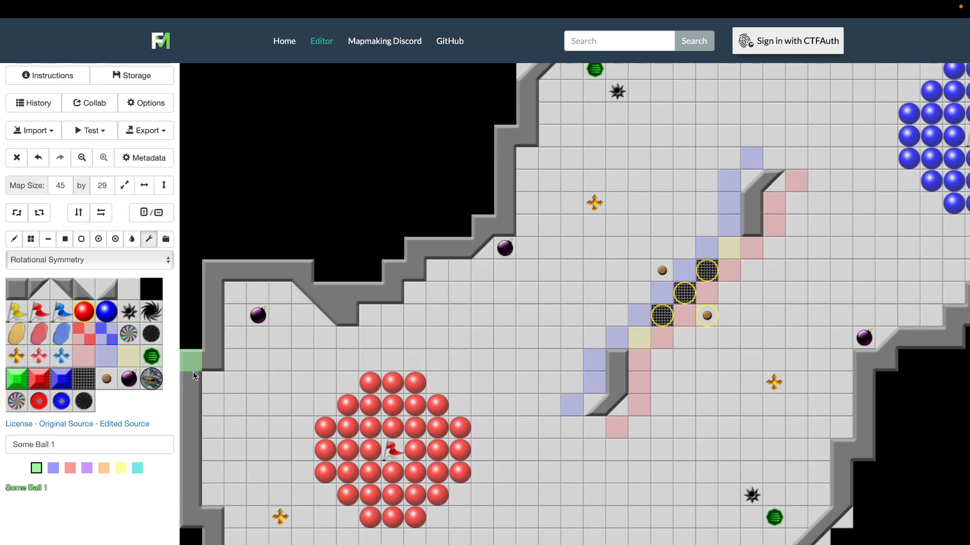
{"action": "scroll", "coordinate": [204, 390], "scroll_direction": "right", "scroll_amount": 4}
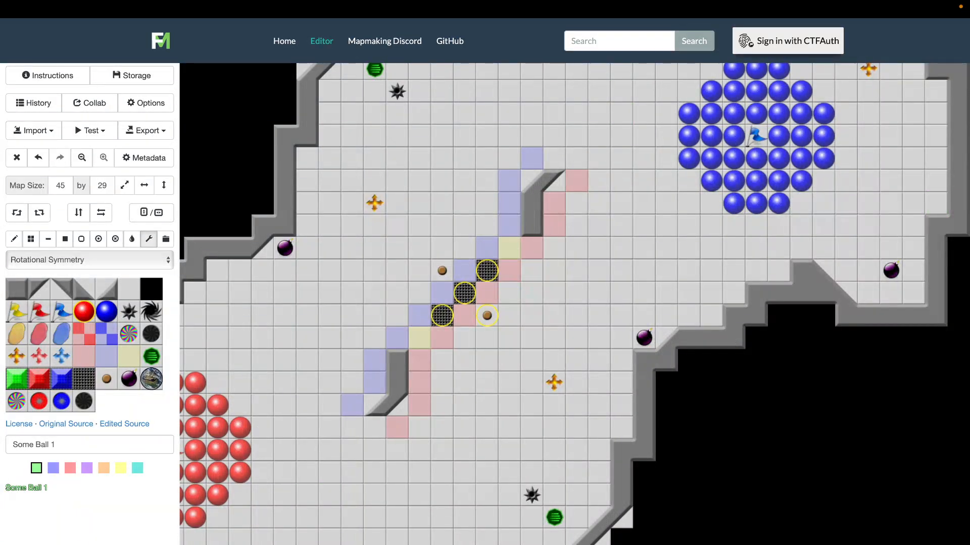
{"action": "scroll", "coordinate": [427, 345], "scroll_direction": "up", "scroll_amount": 2}
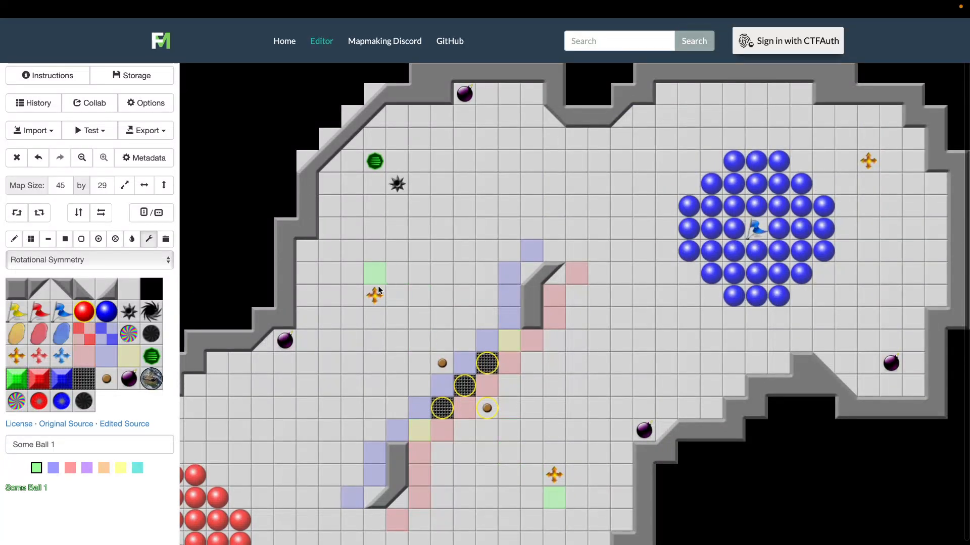
{"action": "scroll", "coordinate": [383, 281], "scroll_direction": "left", "scroll_amount": 4}
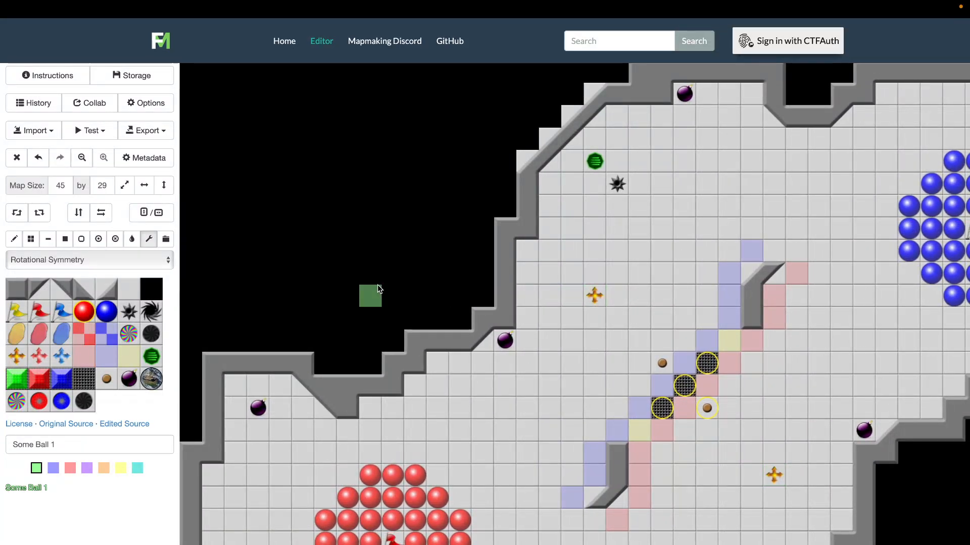
Name the map "Coffee & Dates" and fill in the map author's name in the metadata
{"action": "left_click", "coordinate": [145, 159]}
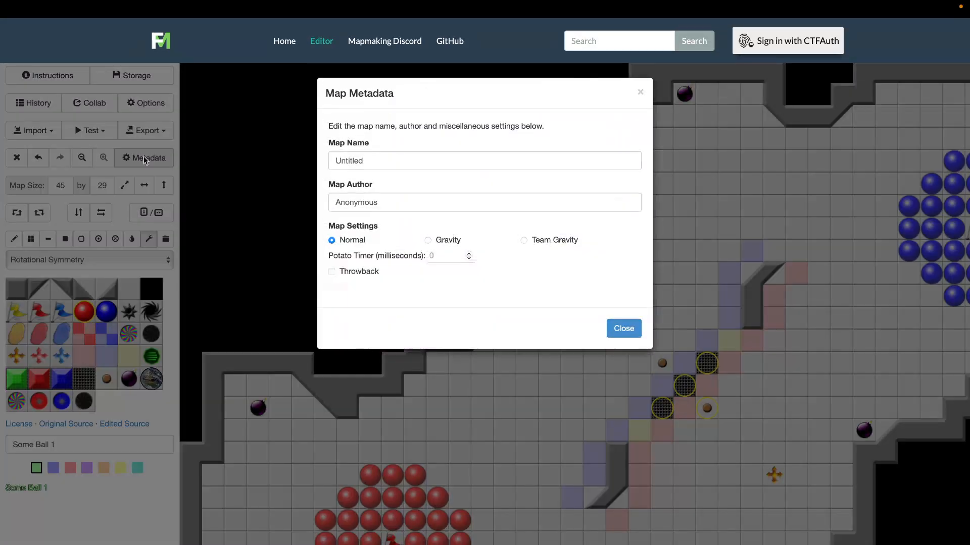
{"action": "left_click_drag", "start_coordinate": [371, 160], "coordinate": [300, 161]}
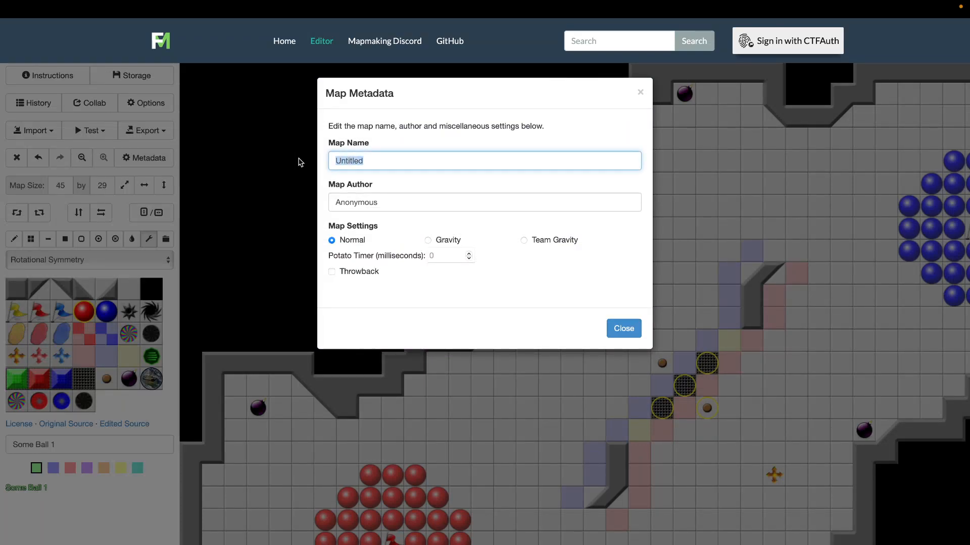
{"action": "type", "text": "Map Tutorial"}
{"action": "key", "text": "Tab"}
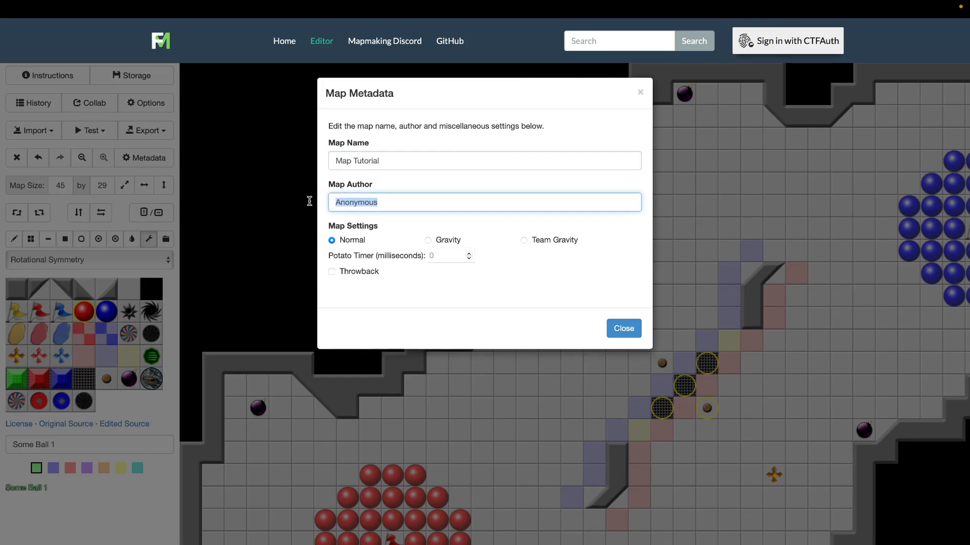
{"action": "type", "text": "Penis Wings"}
{"action": "left_click_drag", "start_coordinate": [388, 164], "coordinate": [328, 158]}
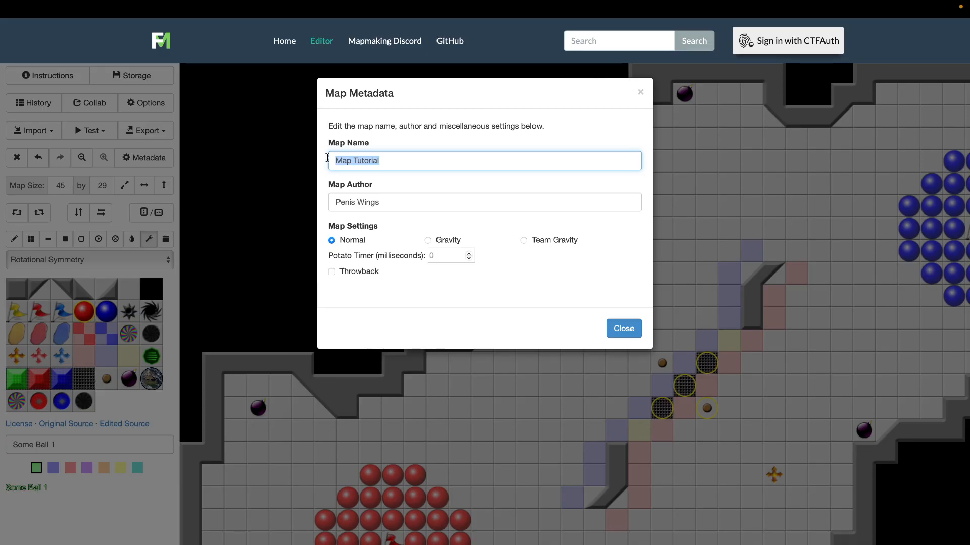
{"action": "type", "text": "Coffee & Dates"}
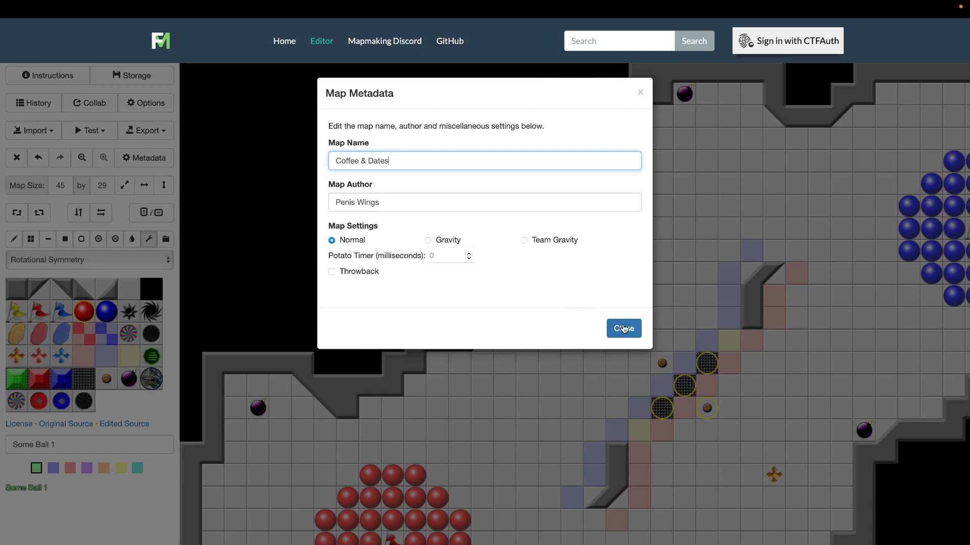
{"action": "left_click", "coordinate": [624, 329]}
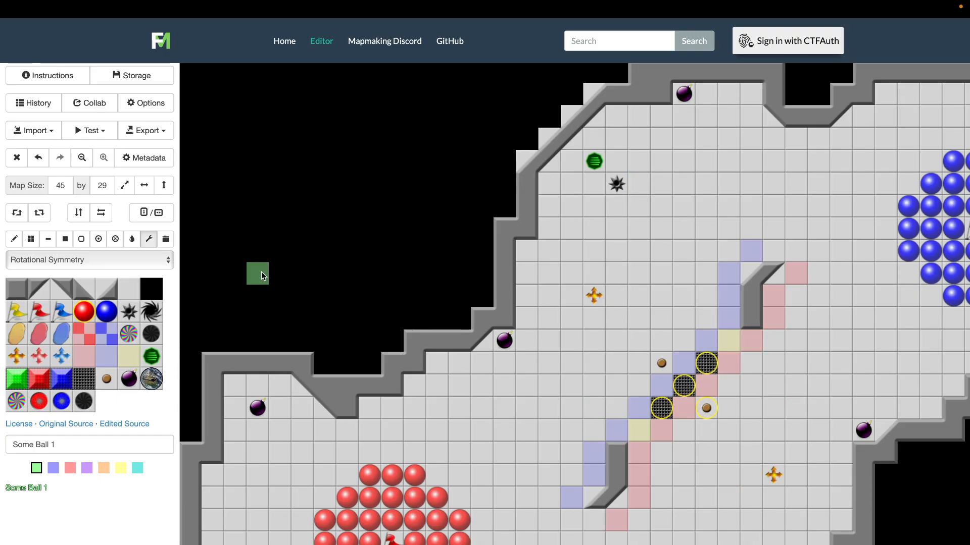
Export the map to Fortunate Maps by uploading it without marking it as unlisted
{"action": "left_click", "coordinate": [160, 133]}
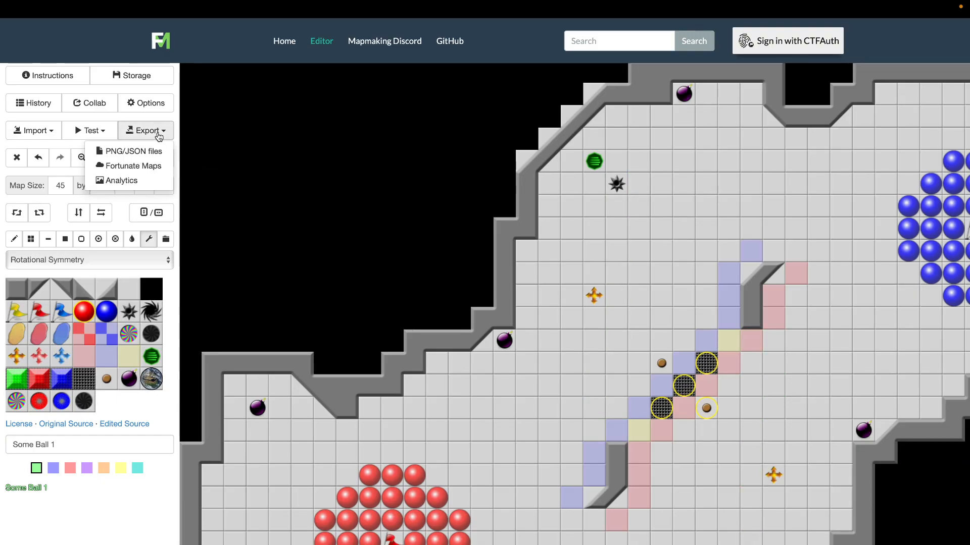
{"action": "left_click", "coordinate": [135, 166]}
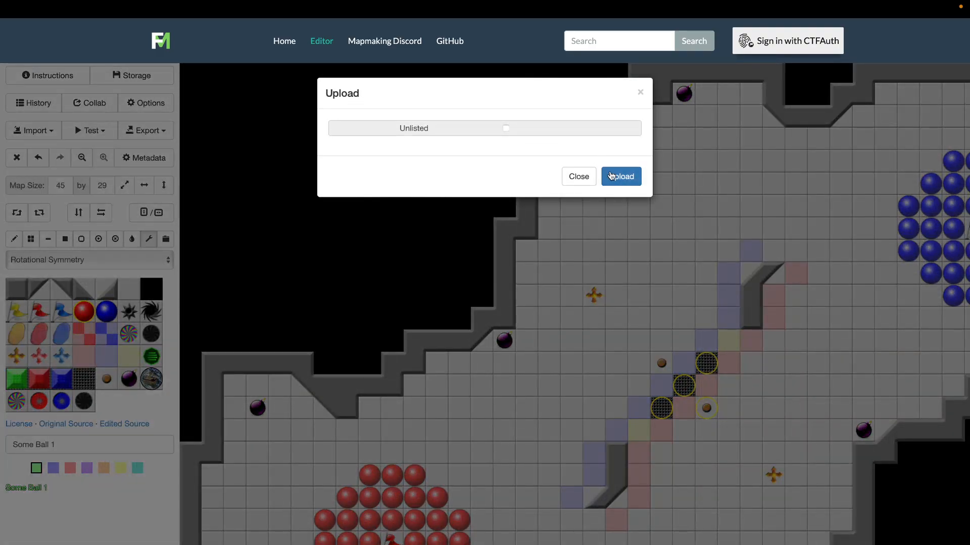
{"action": "left_click", "coordinate": [621, 178]}
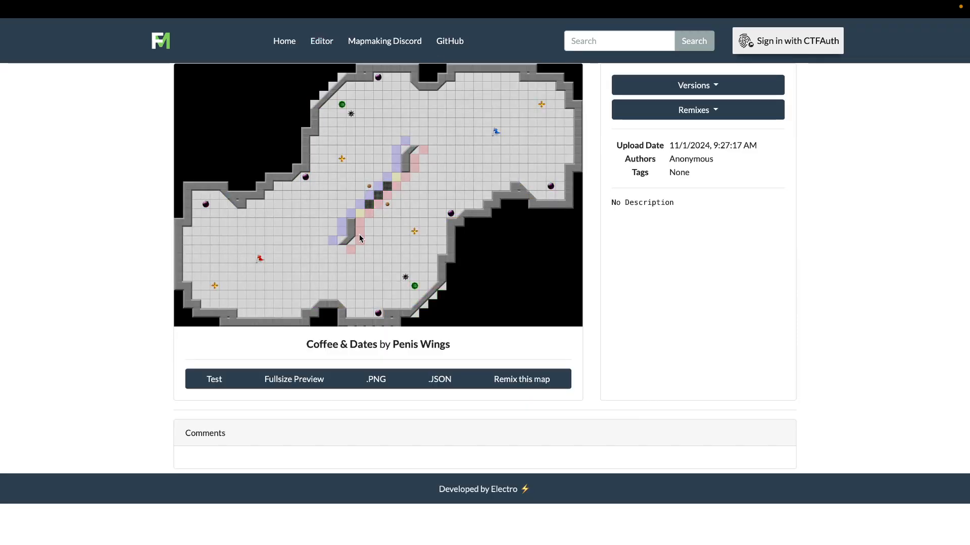
View the full web address of the uploaded map's page to find its map code
{"action": "mouse_move", "coordinate": [423, 3]}
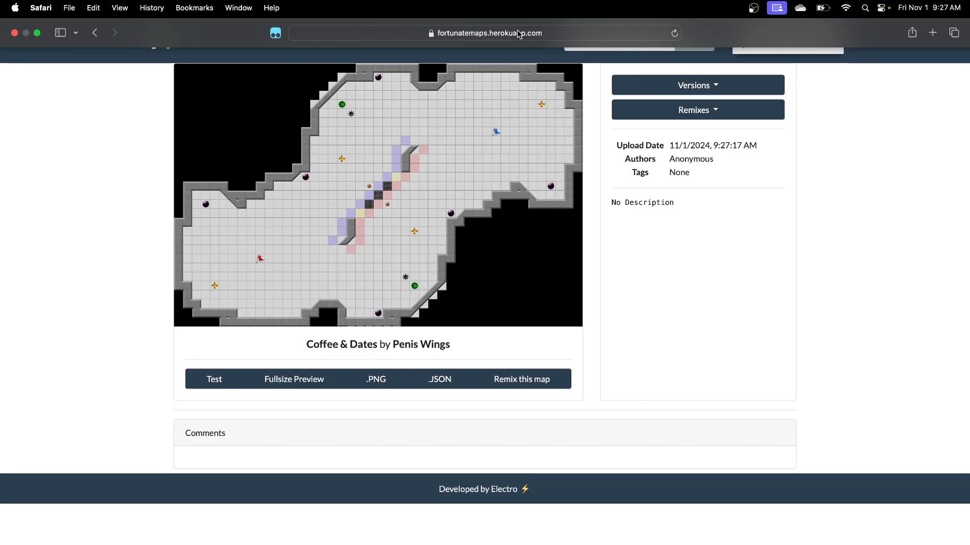
{"action": "left_click", "coordinate": [460, 32]}
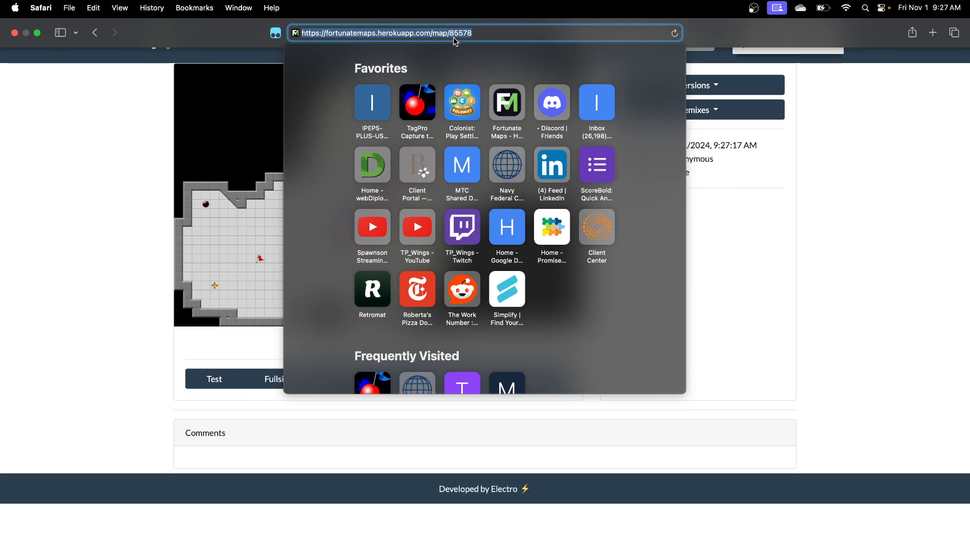
{"action": "left_click", "coordinate": [117, 174]}
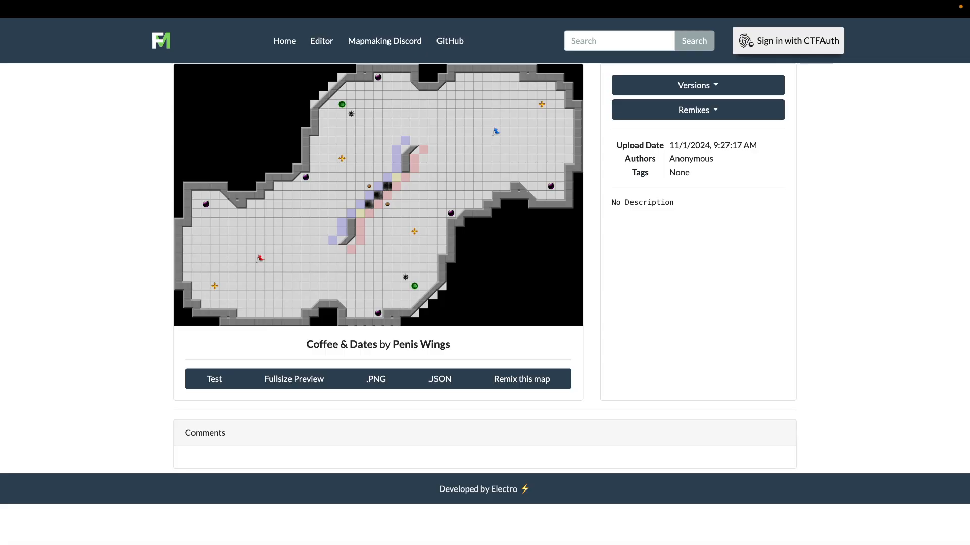
Open the TagPro server's maps-general channel in Discord and return to the uploaded map's page
{"action": "key", "text": "ctrl+Right"}
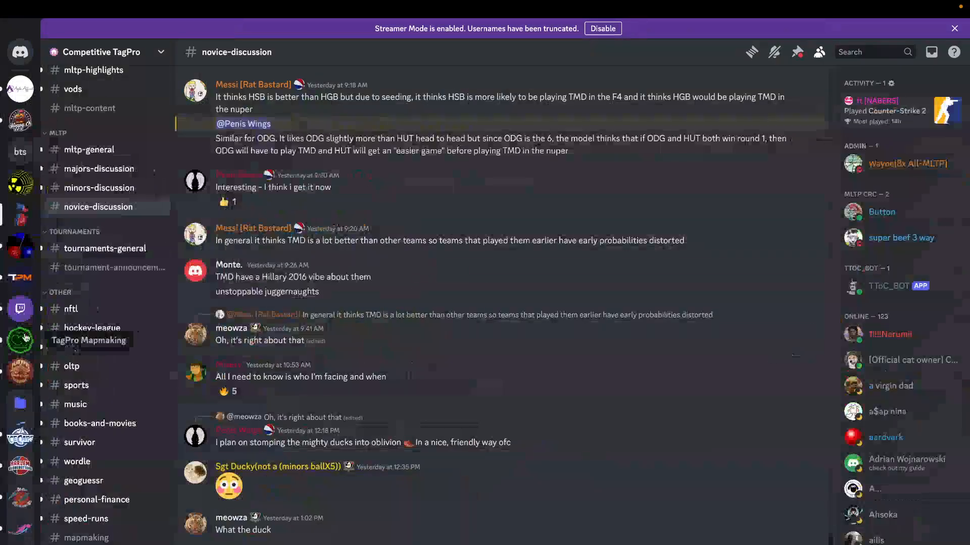
{"action": "left_click", "coordinate": [21, 250]}
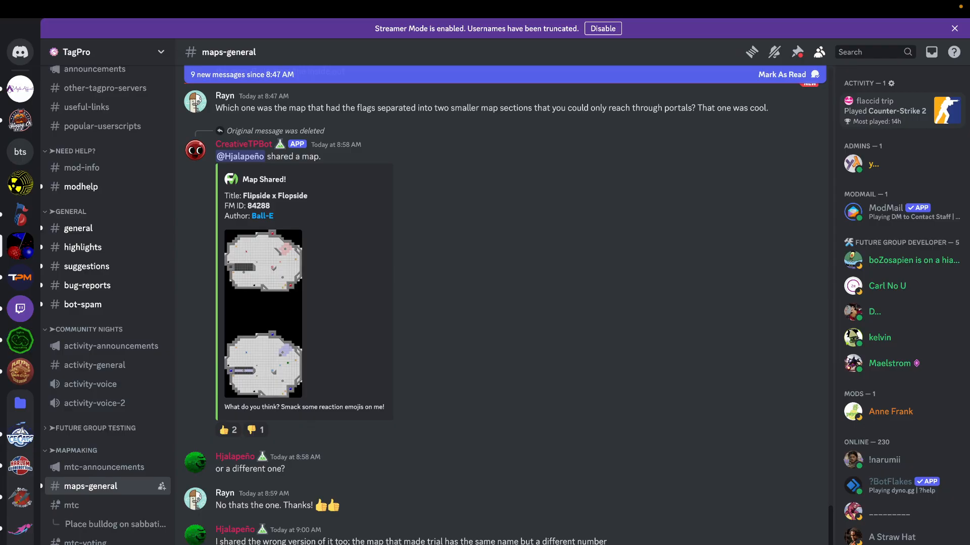
{"action": "key", "text": "ctrl+Left"}
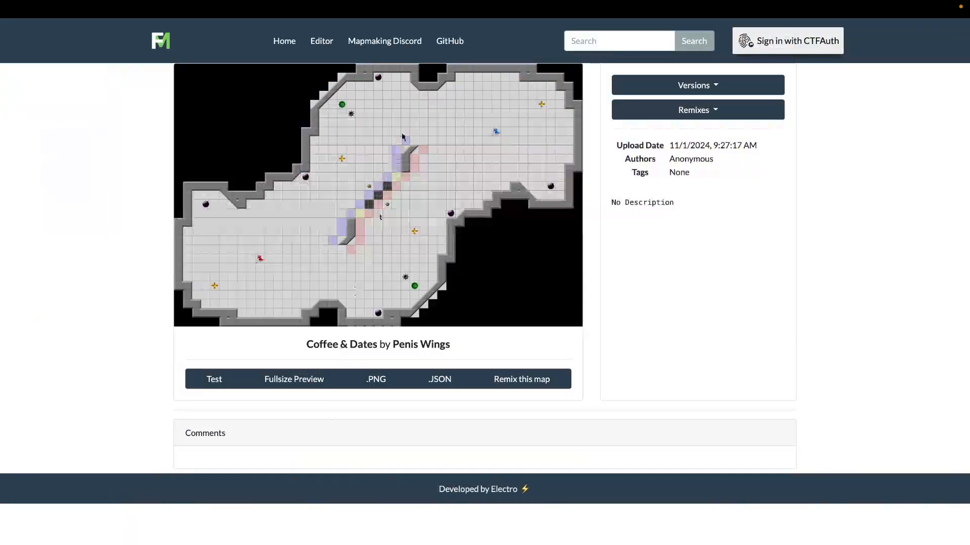
Look up map 85578 in Discord's maps-general channel with the /findfortunatemap code command and share the found map
{"action": "mouse_move", "coordinate": [440, 2]}
{"action": "left_click", "coordinate": [511, 34]}
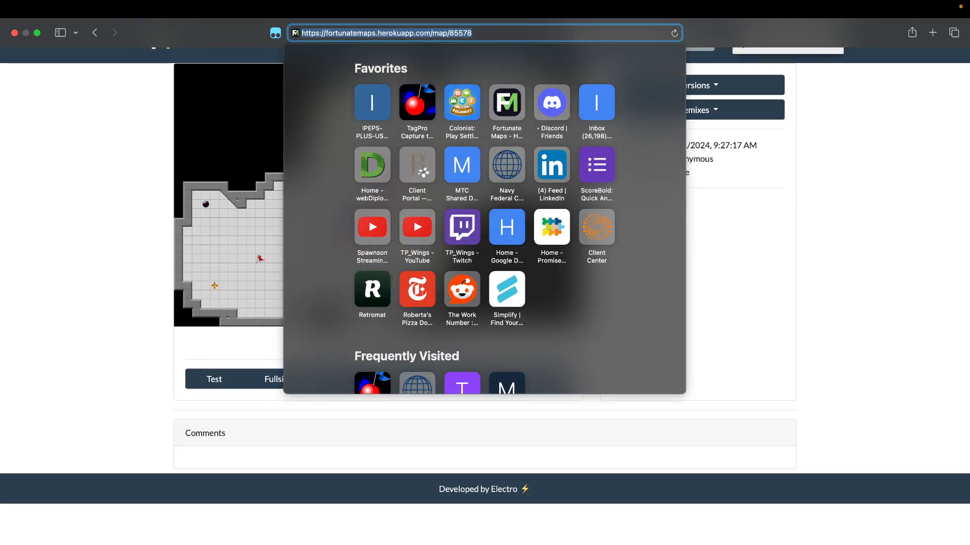
{"action": "key", "text": "ctrl+Right"}
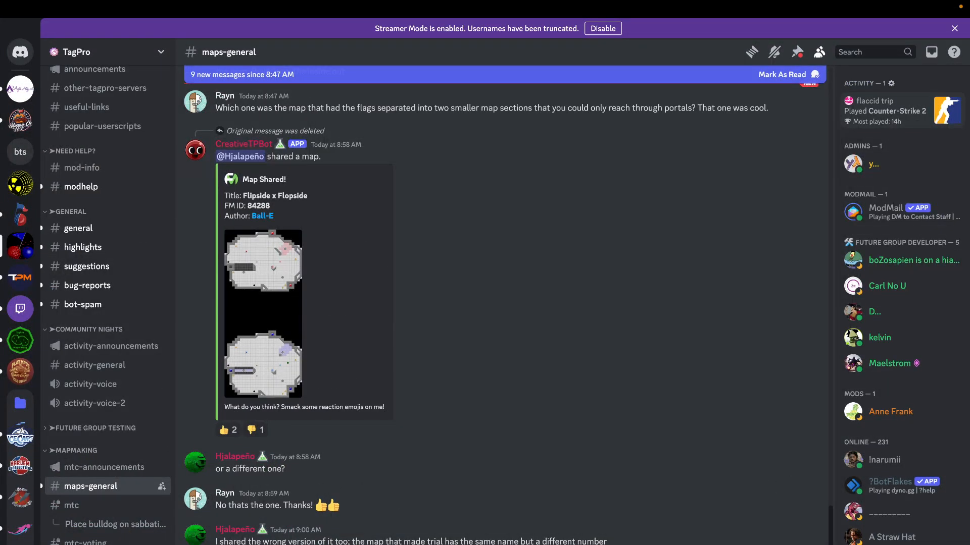
{"action": "type", "text": "/find"}
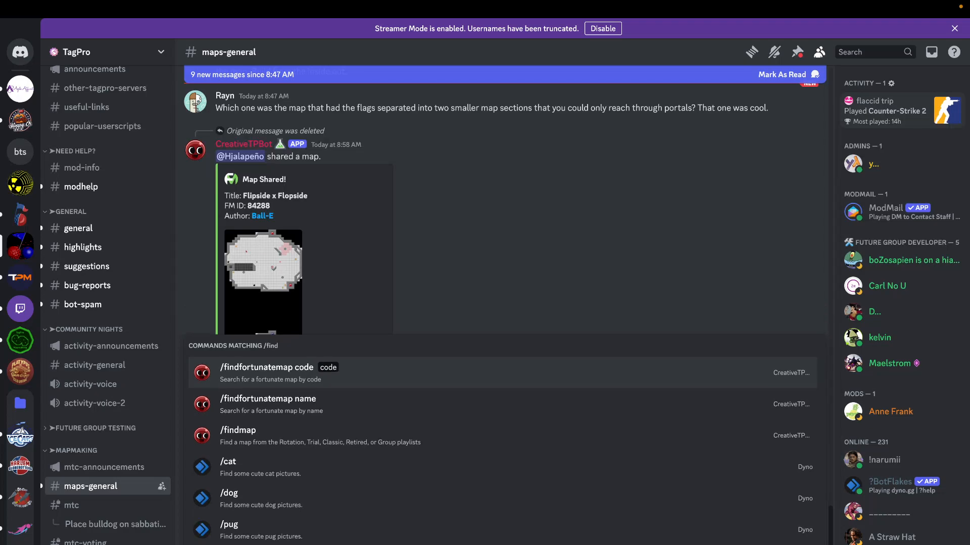
{"action": "left_click", "coordinate": [371, 369]}
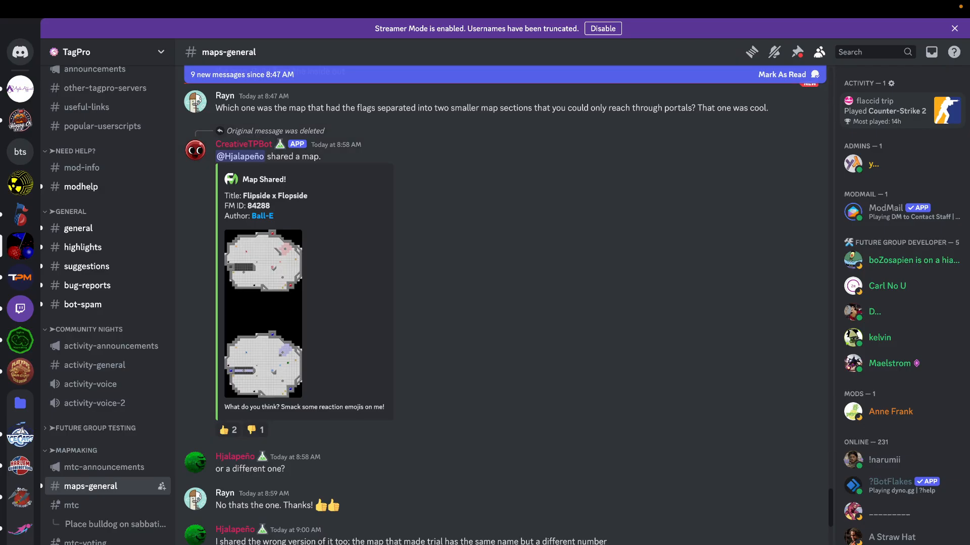
{"action": "key", "text": "Return"}
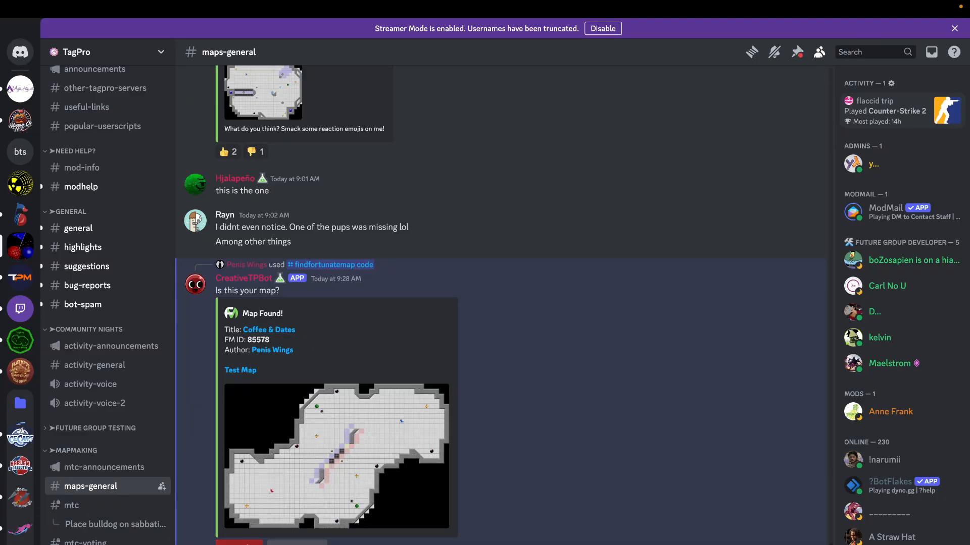
{"action": "left_click", "coordinate": [239, 542]}
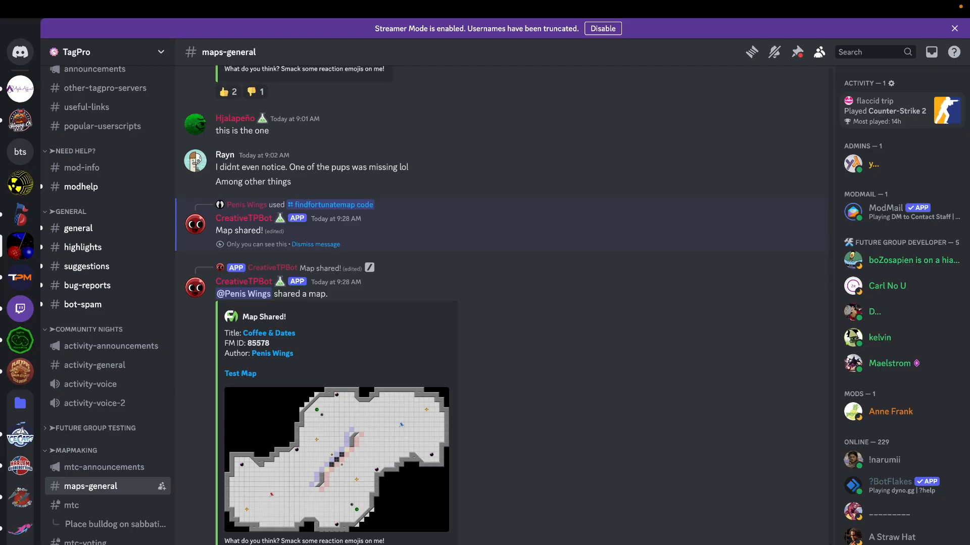
{"action": "key", "text": "ctrl+Left"}
{"action": "key", "text": "ctrl+Right"}
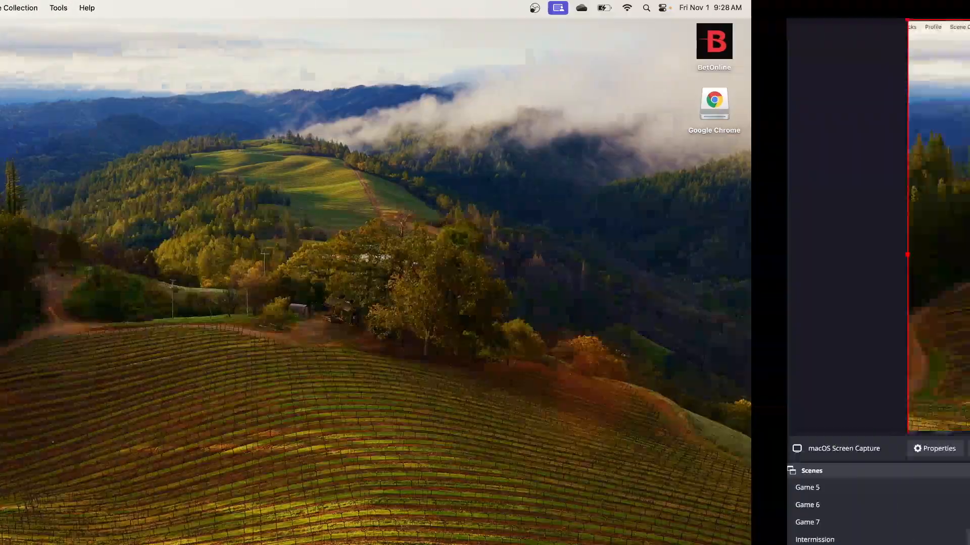